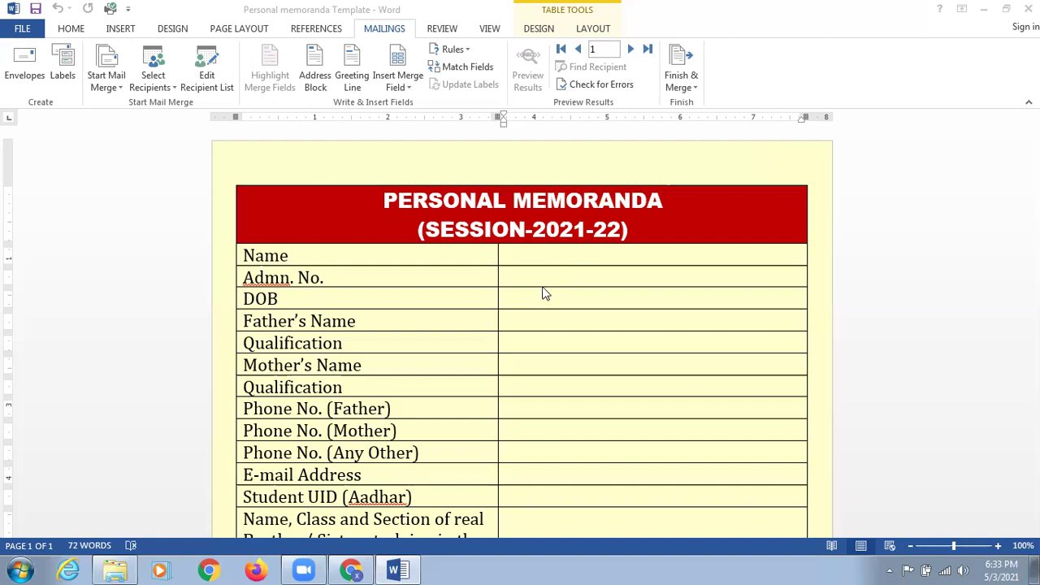
Examine the personal memoranda template's fields from Name through the Health Status section
click(538, 257)
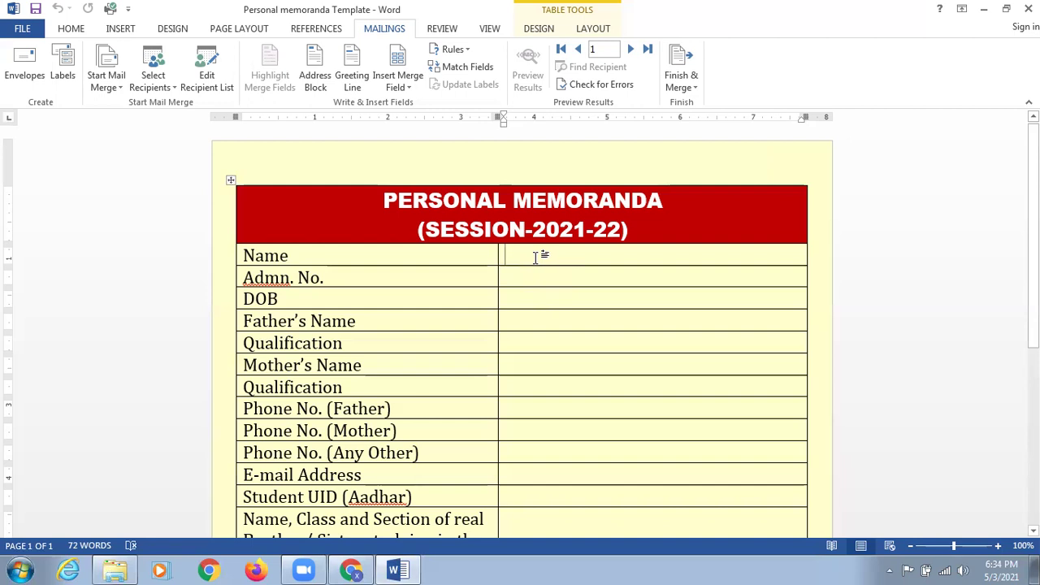
scroll(536, 259, down, 1)
scroll(536, 260, down, 5)
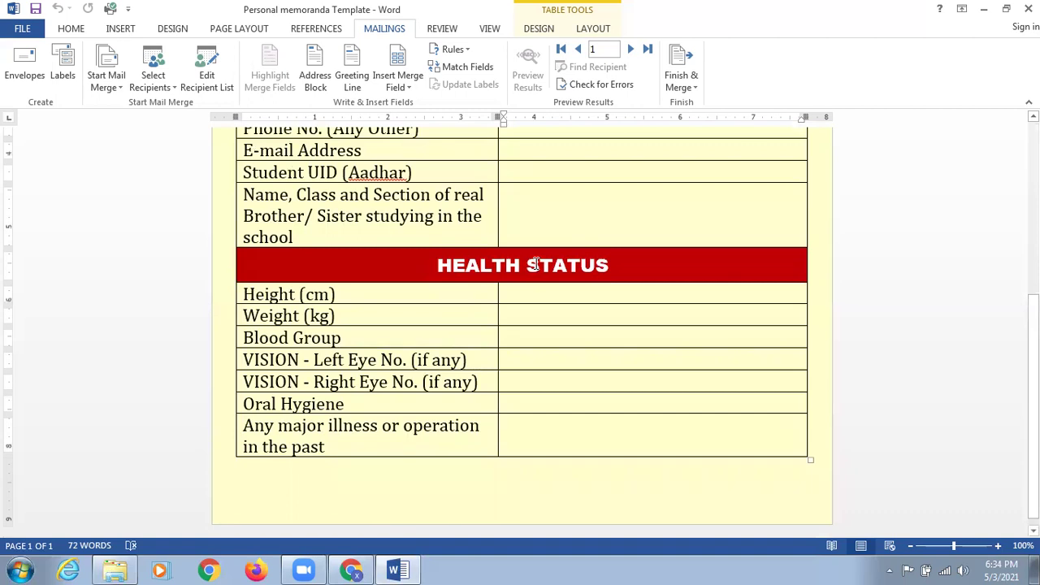
scroll(537, 264, up, 5)
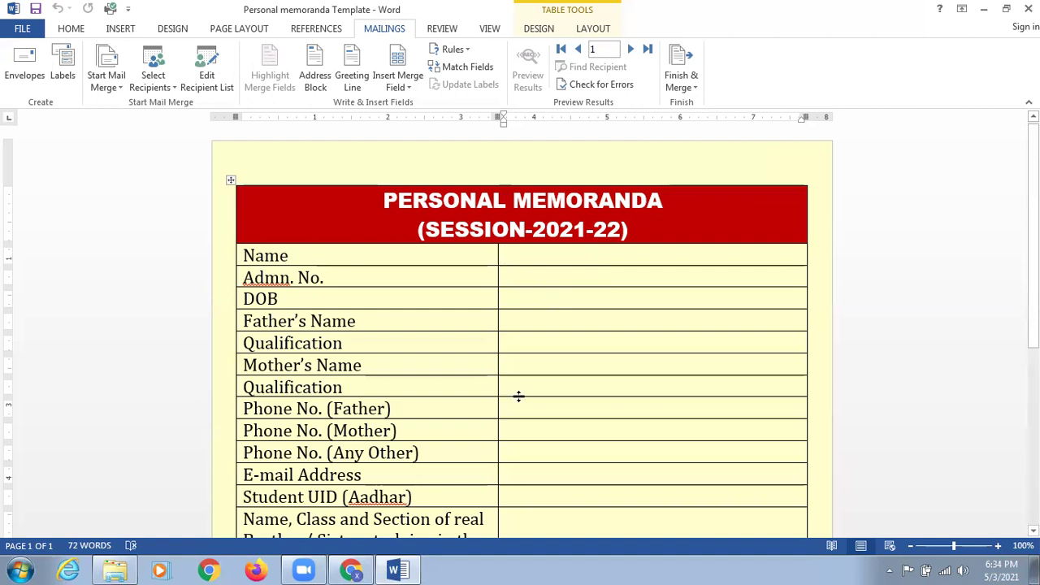
Switch to Chrome and open Google Forms from the Google apps list
click(365, 569)
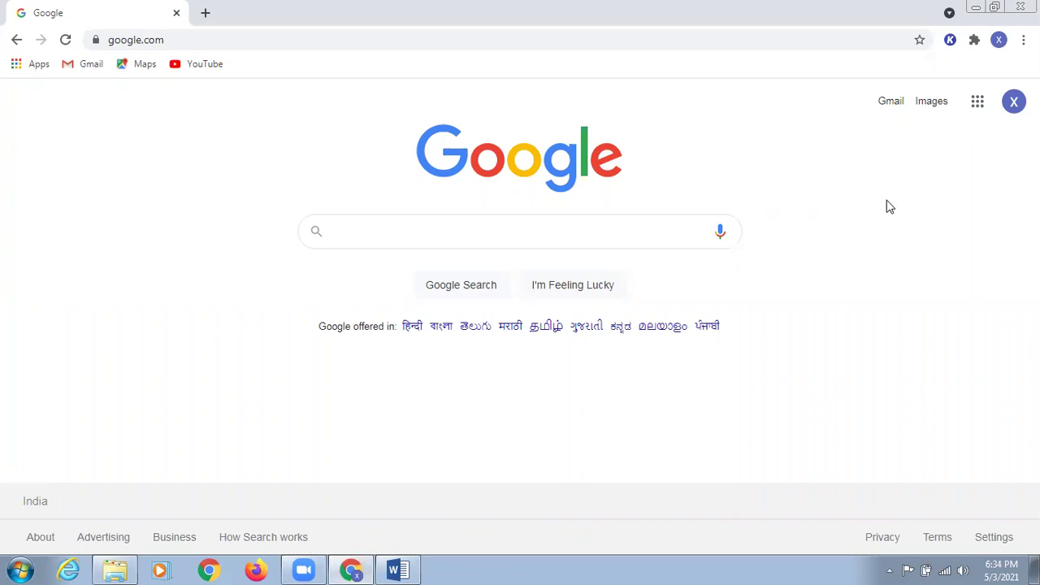
click(978, 104)
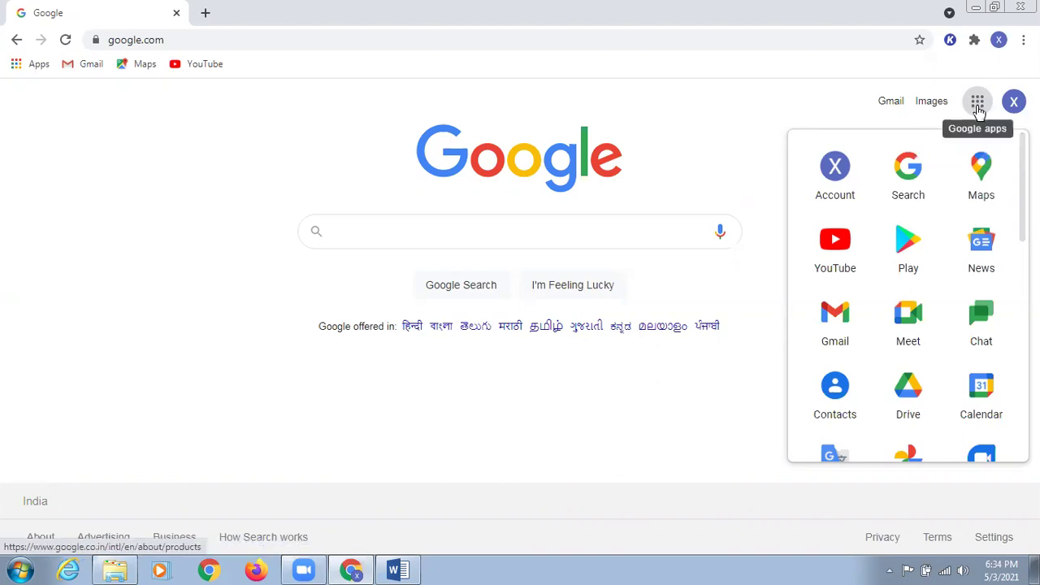
scroll(834, 170, down, 1)
scroll(834, 171, down, 10)
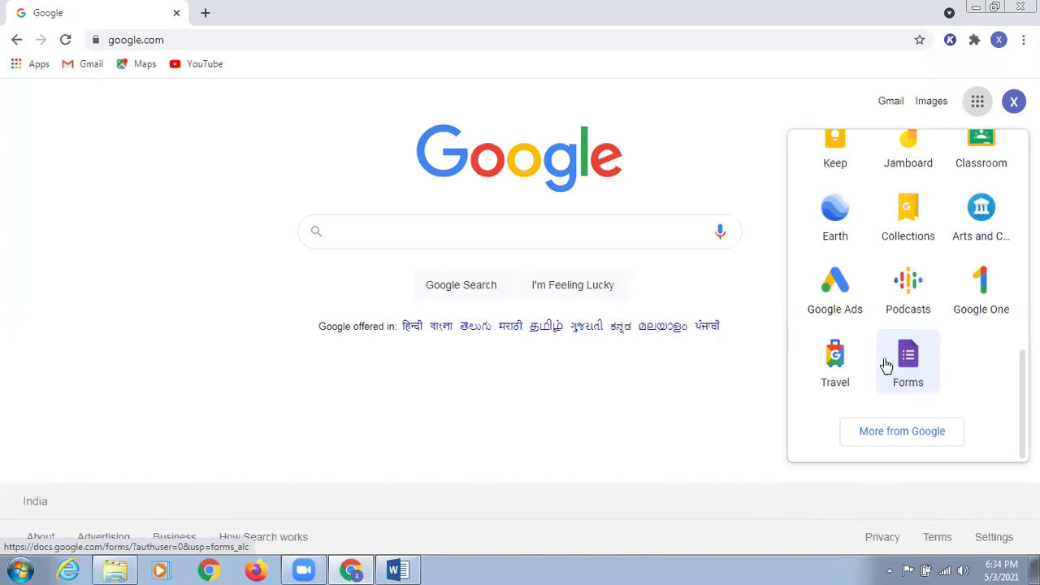
click(905, 359)
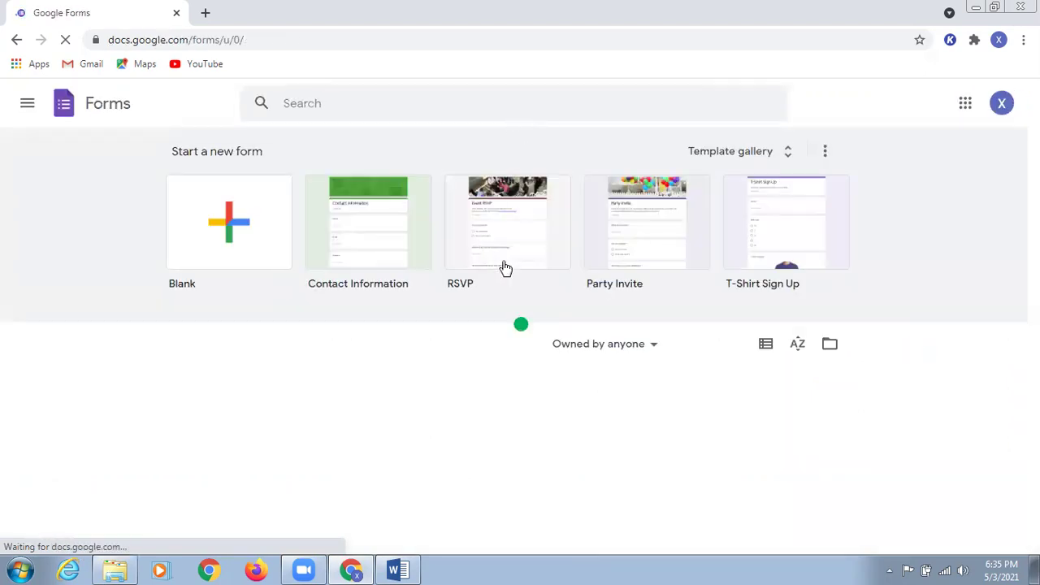
Open the recent form PERSONAL MEMORANDA in a new tab
scroll(398, 277, down, 1)
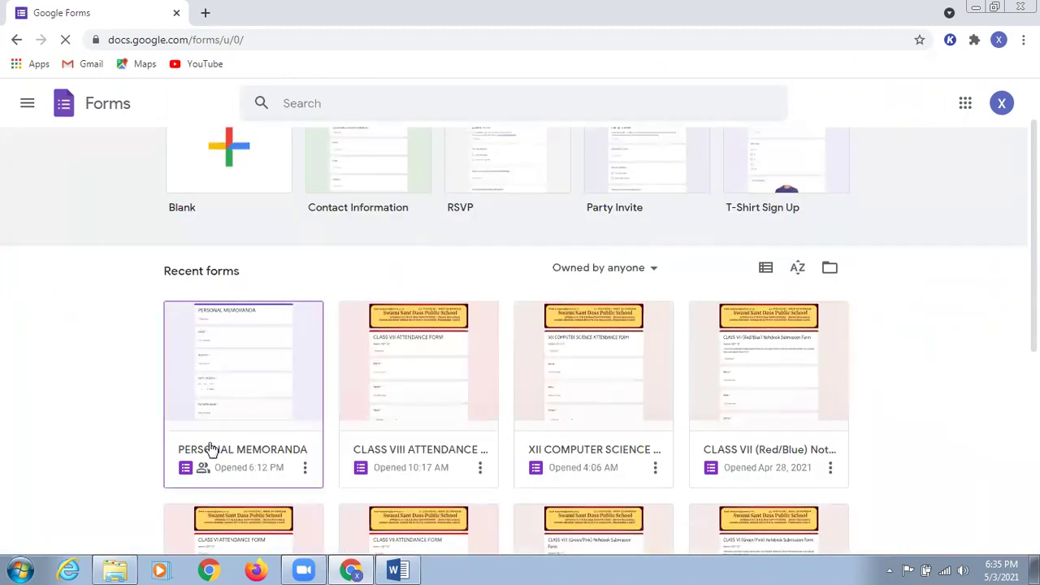
right_click(255, 455)
click(321, 470)
click(305, 467)
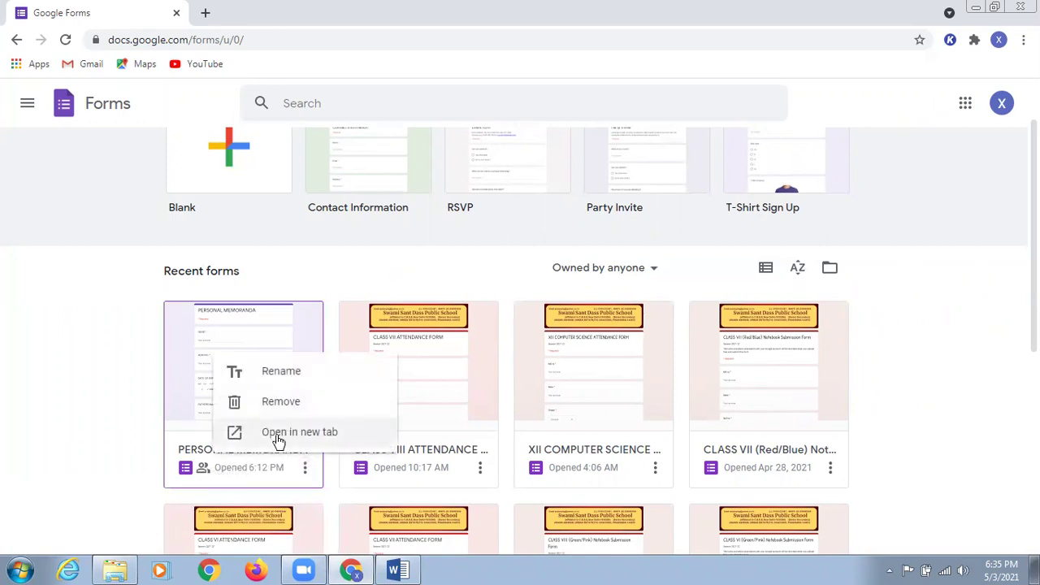
click(295, 433)
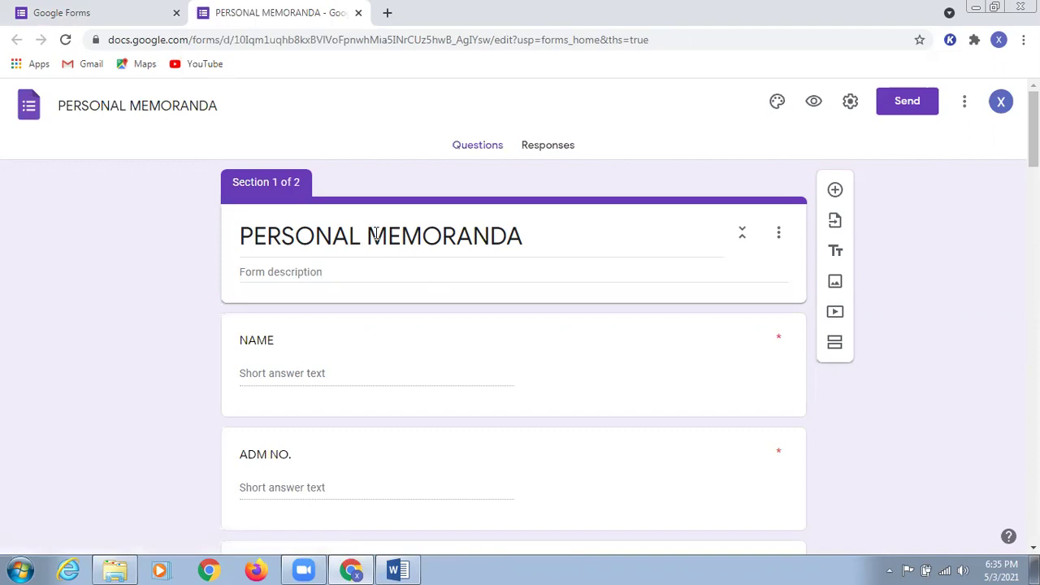
Switch to Word and check the template's field labels, including Name, Admn. No. and the Health Status section, against the form
scroll(376, 233, down, 1)
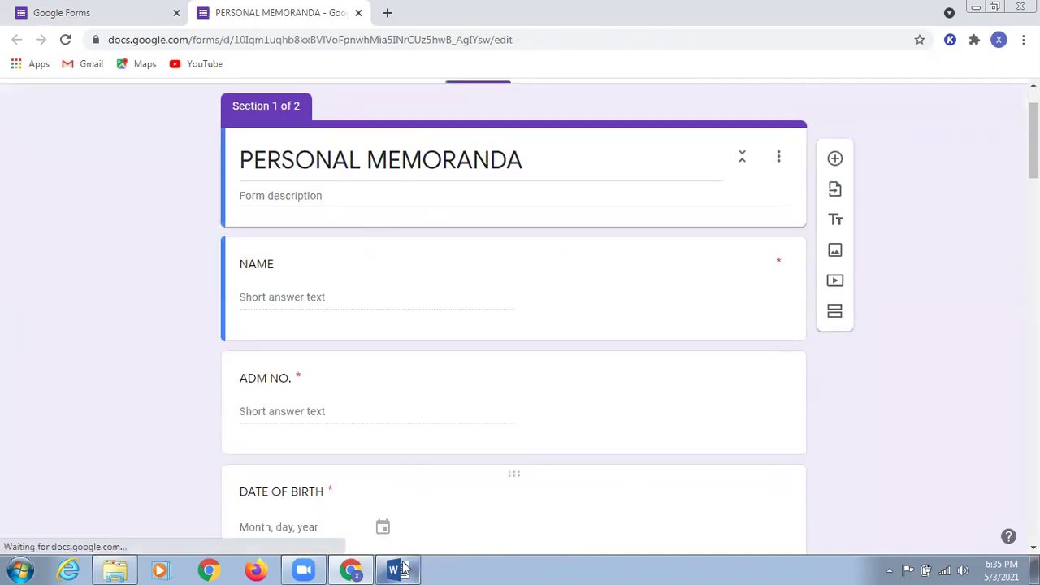
click(398, 570)
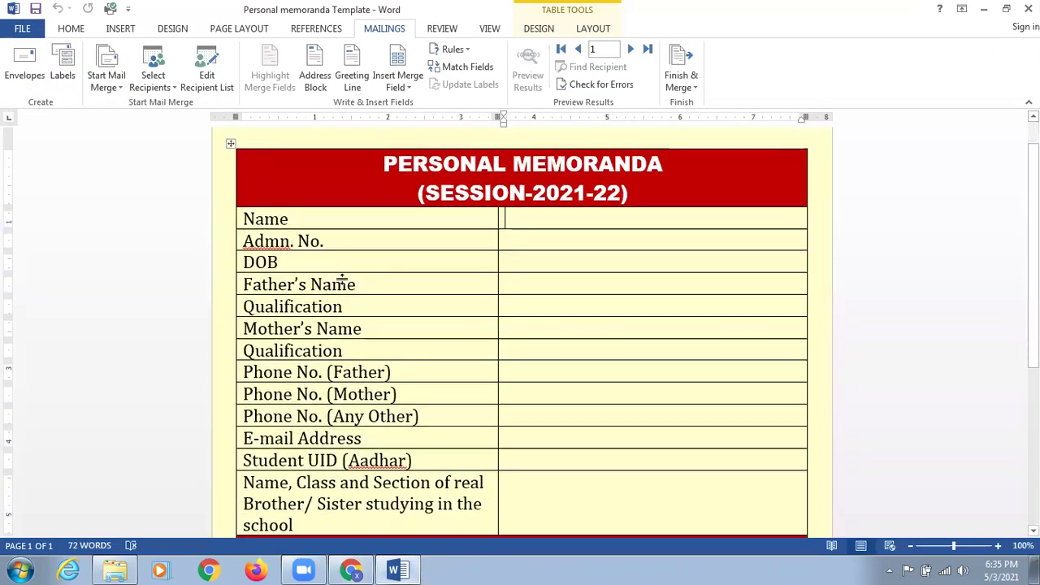
click(302, 220)
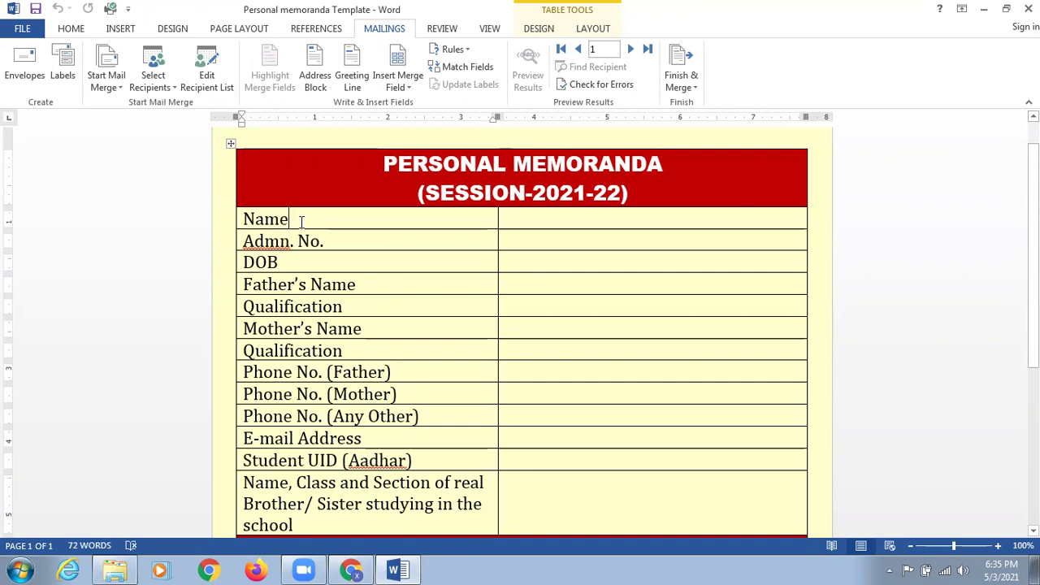
double_click(301, 221)
triple_click(351, 242)
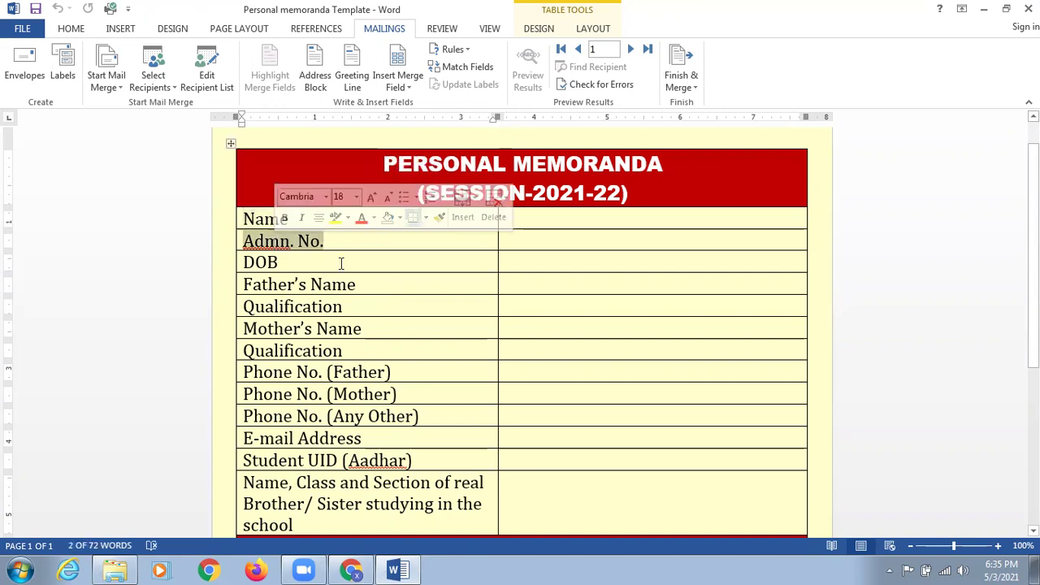
scroll(341, 263, down, 7)
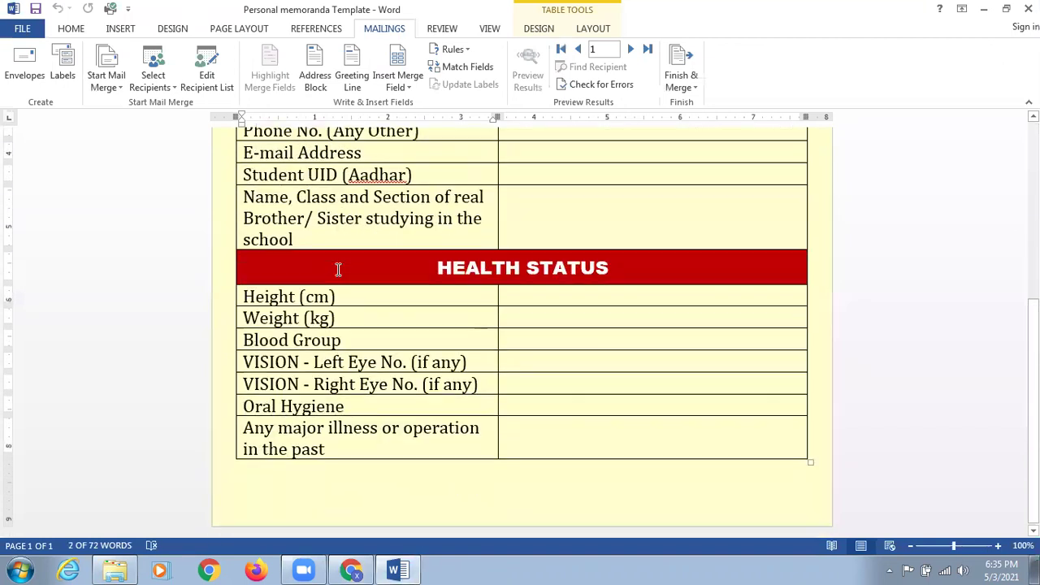
Switch back to Chrome and examine the form's questions in the PERSONAL MEMORANDA and HEALTH STATUS sections
click(351, 570)
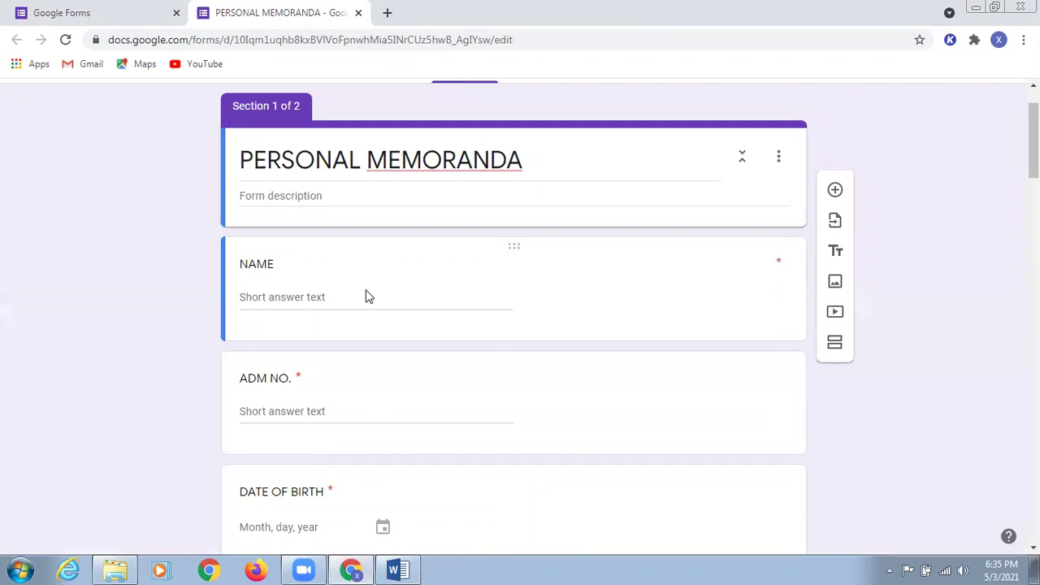
scroll(484, 379, down, 3)
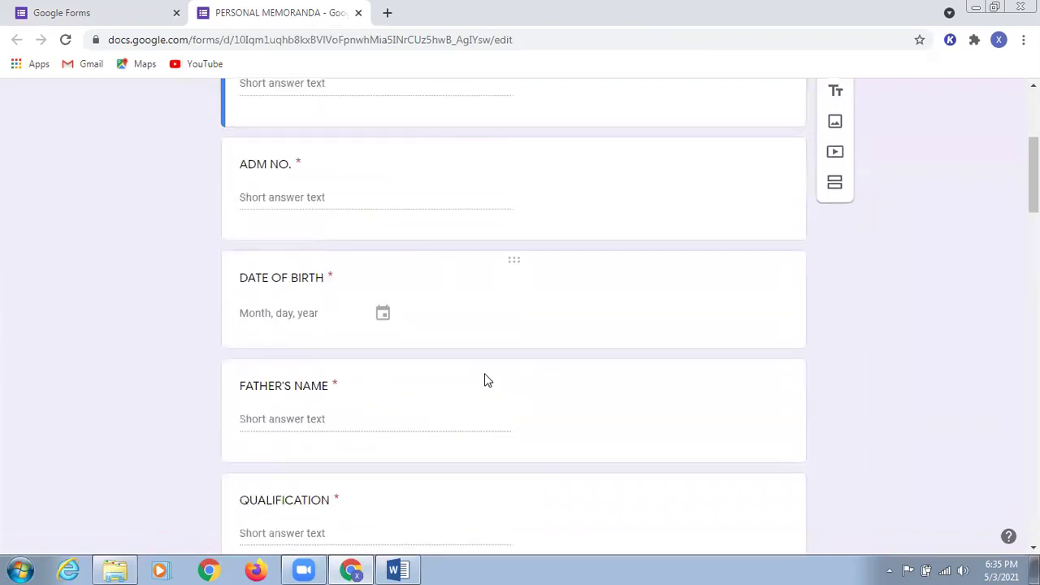
scroll(485, 380, down, 1)
scroll(484, 379, down, 4)
scroll(484, 380, down, 3)
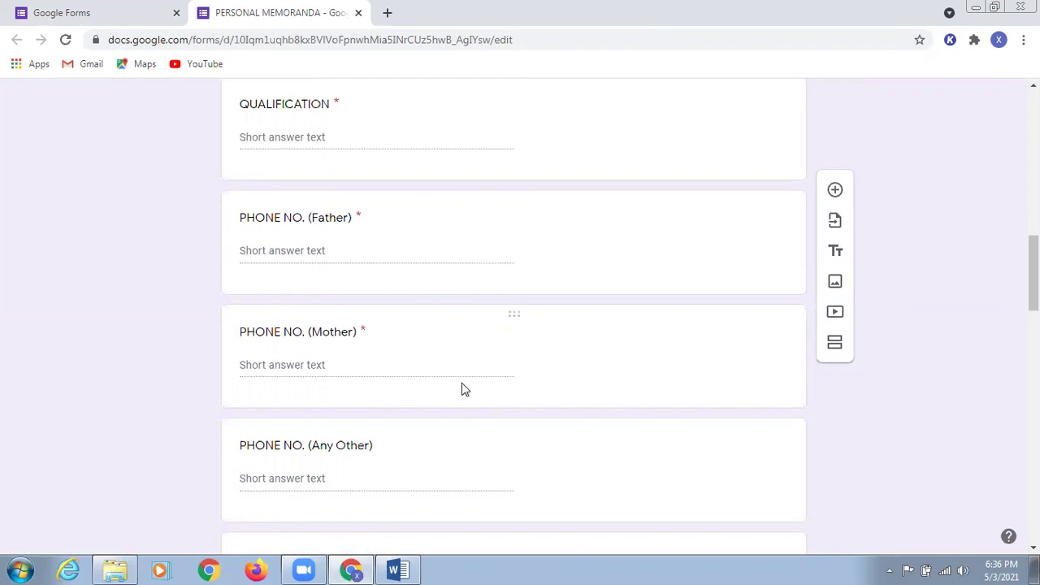
scroll(464, 389, up, 9)
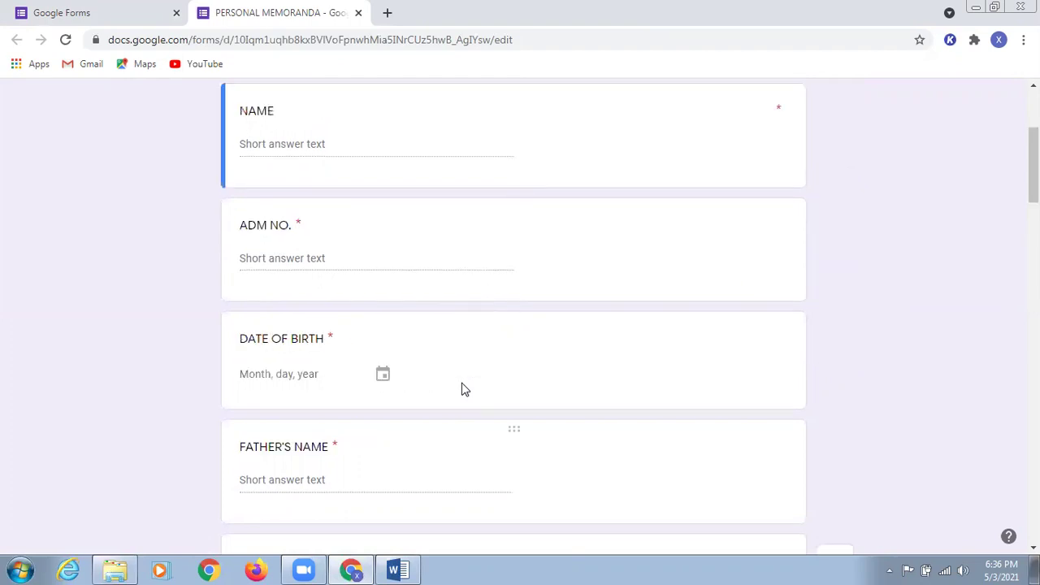
scroll(464, 389, up, 3)
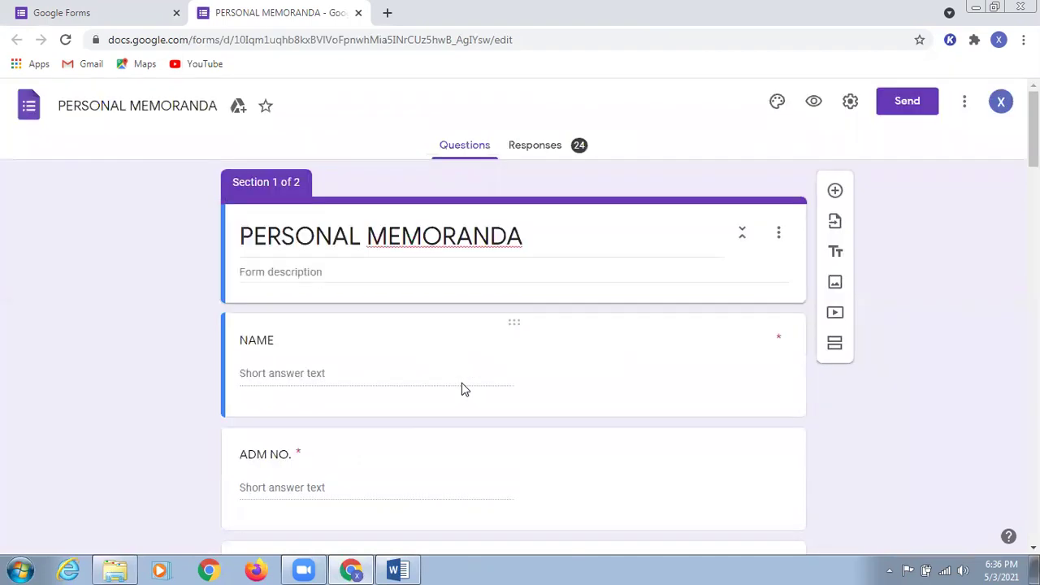
scroll(461, 389, down, 1)
scroll(461, 389, down, 6)
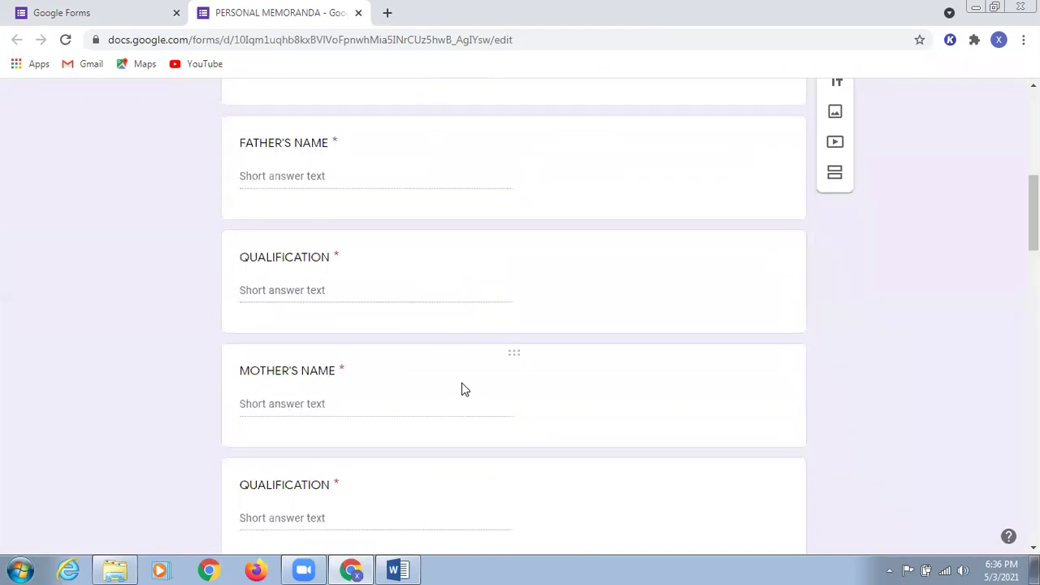
scroll(462, 389, down, 3)
scroll(461, 389, down, 4)
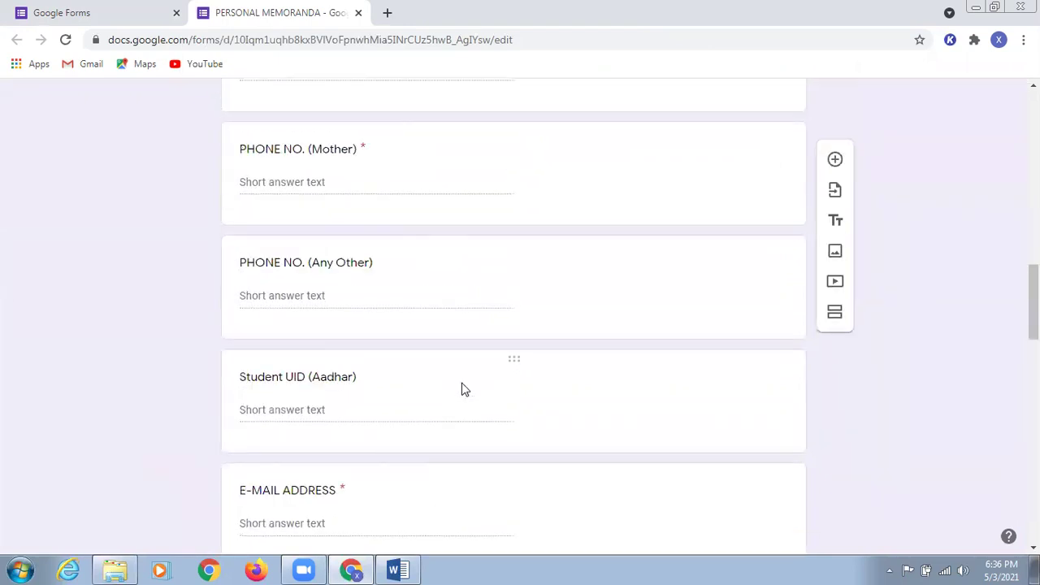
scroll(462, 390, down, 3)
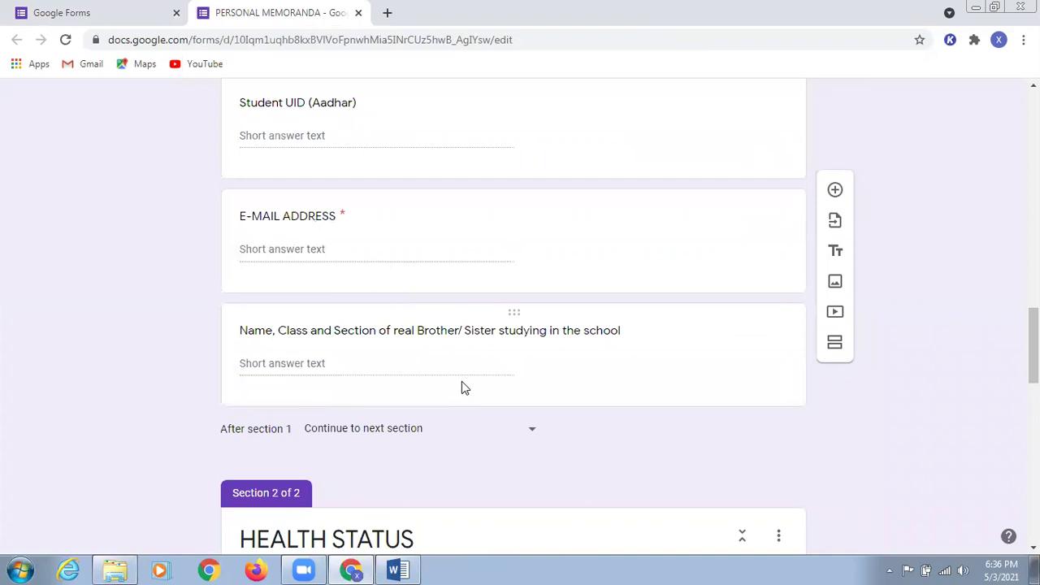
scroll(462, 381, down, 1)
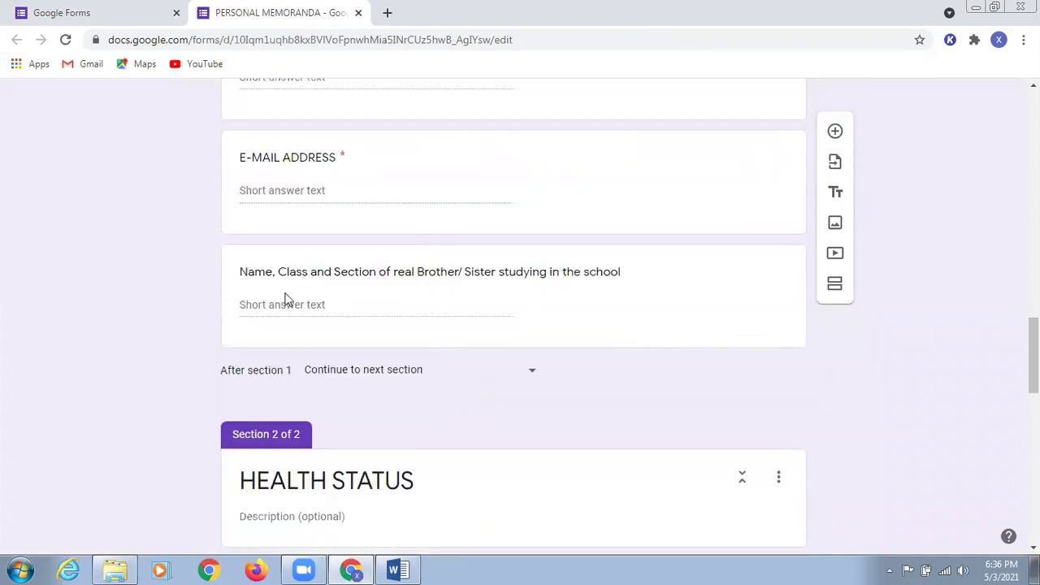
scroll(513, 255, down, 3)
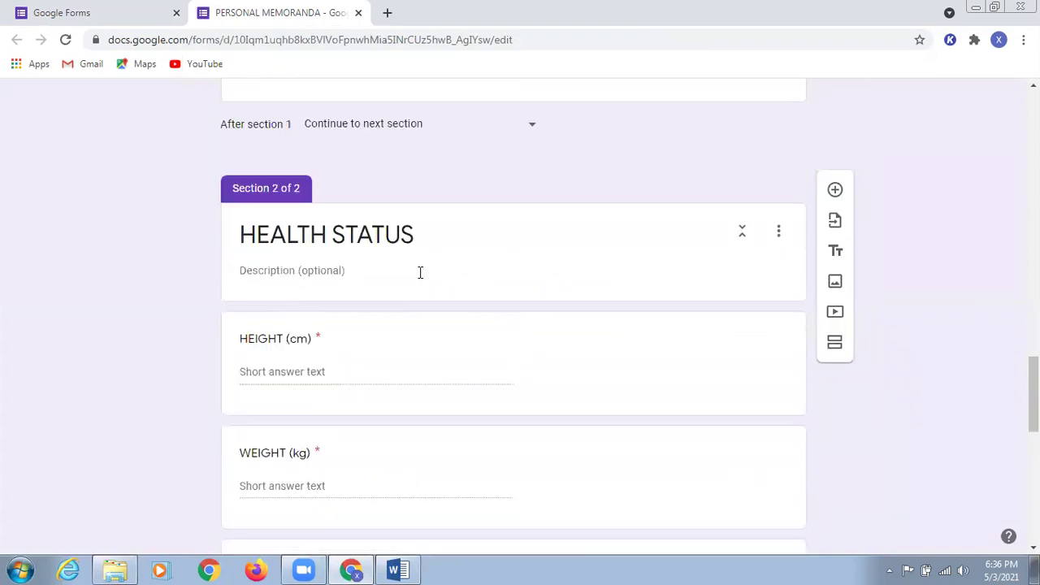
scroll(424, 282, up, 5)
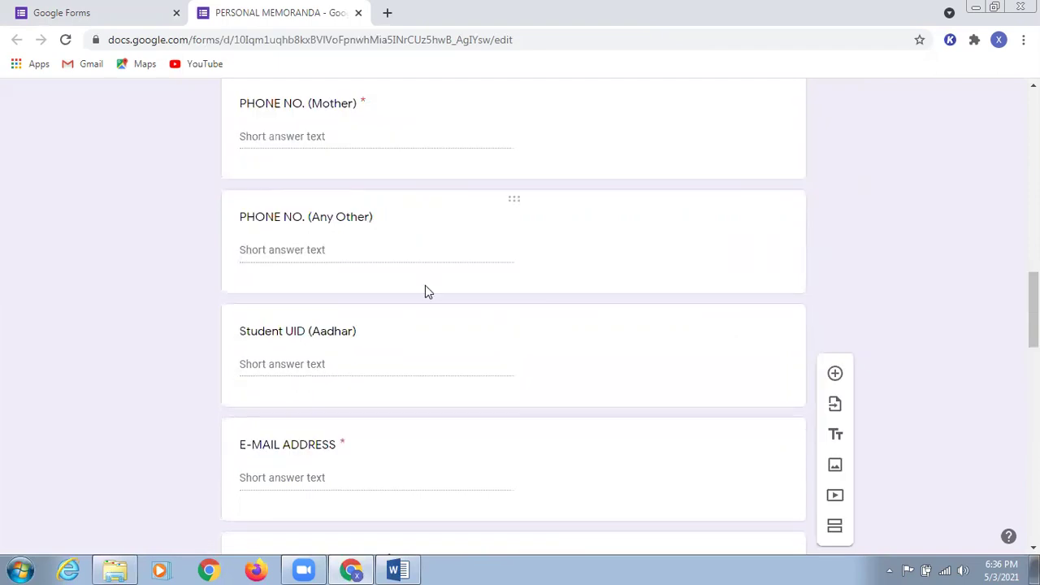
scroll(425, 291, down, 5)
scroll(425, 291, down, 4)
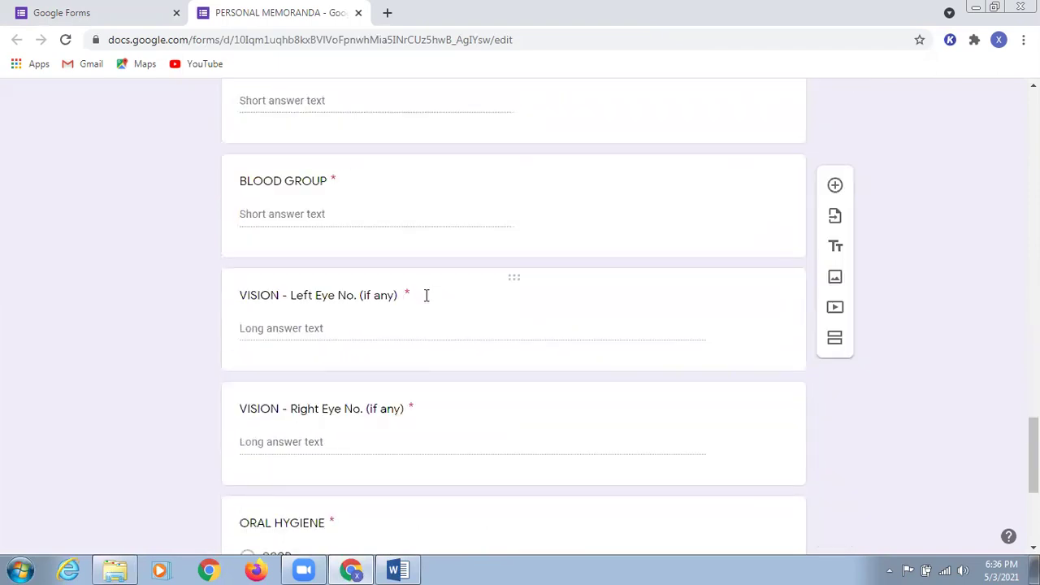
scroll(425, 295, down, 4)
scroll(425, 295, up, 2)
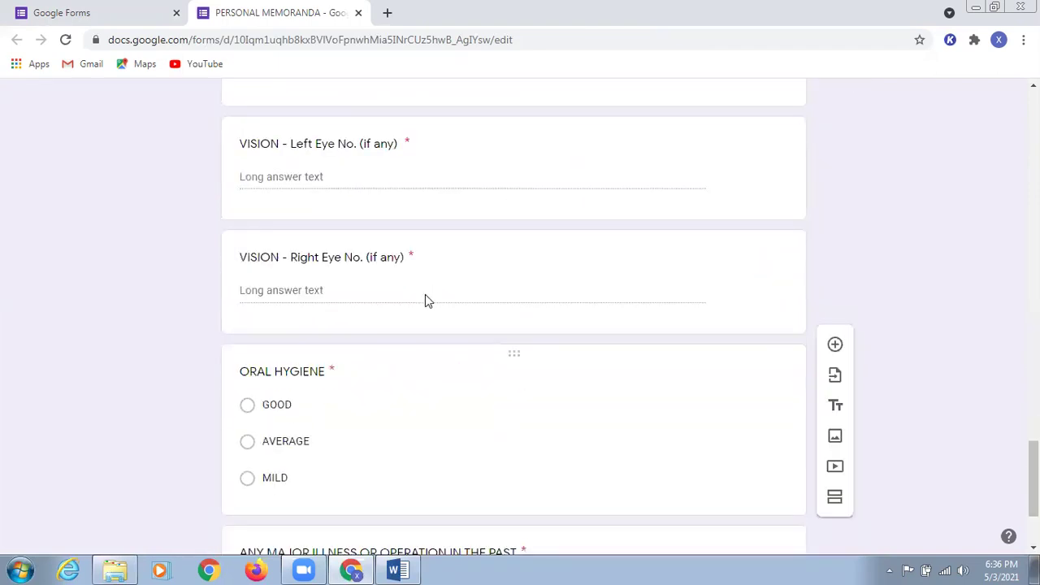
scroll(425, 294, up, 10)
scroll(425, 294, up, 10)
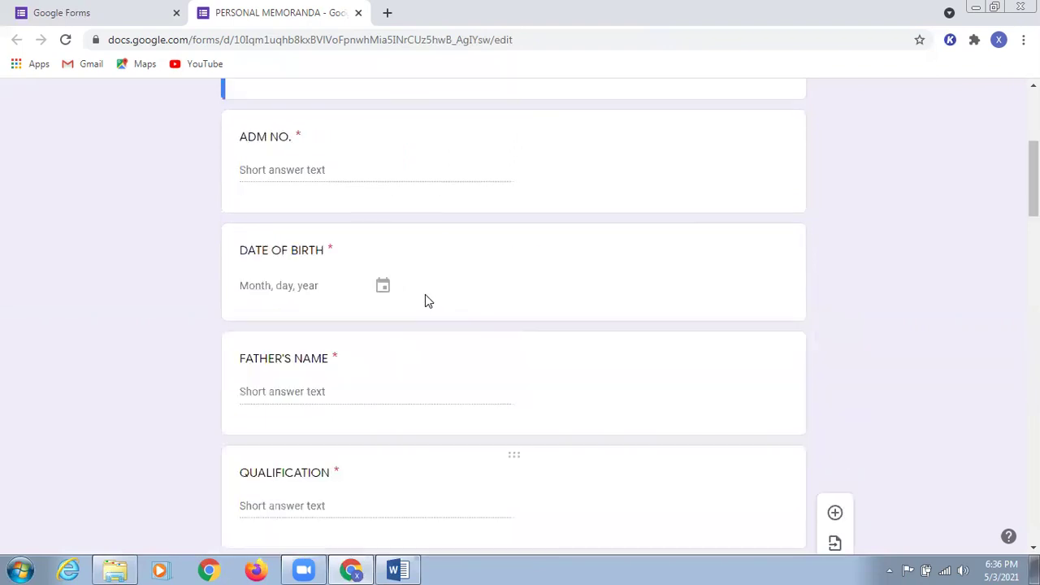
scroll(425, 294, up, 4)
scroll(425, 296, down, 4)
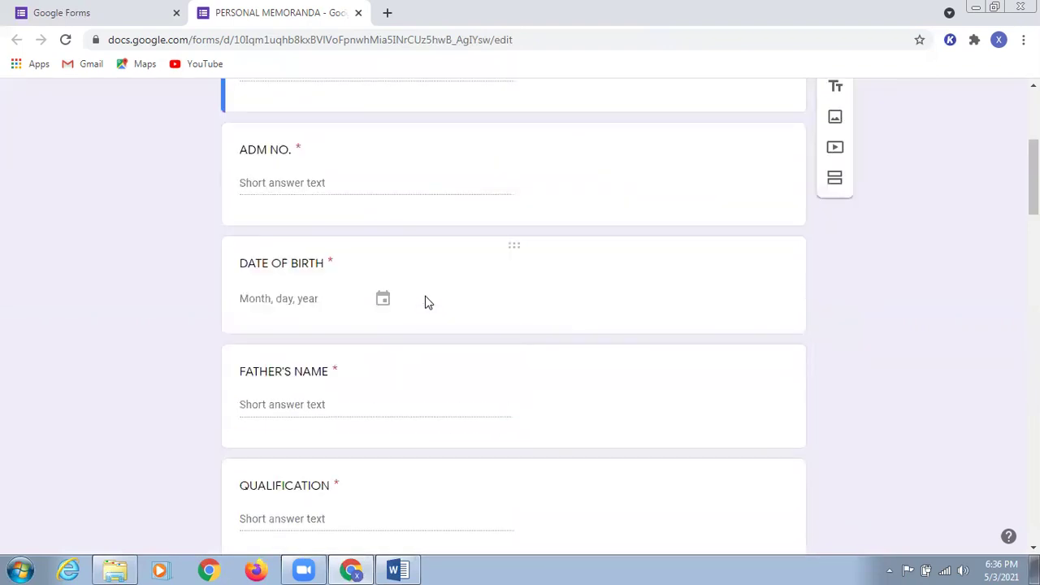
scroll(425, 296, down, 5)
scroll(425, 296, down, 3)
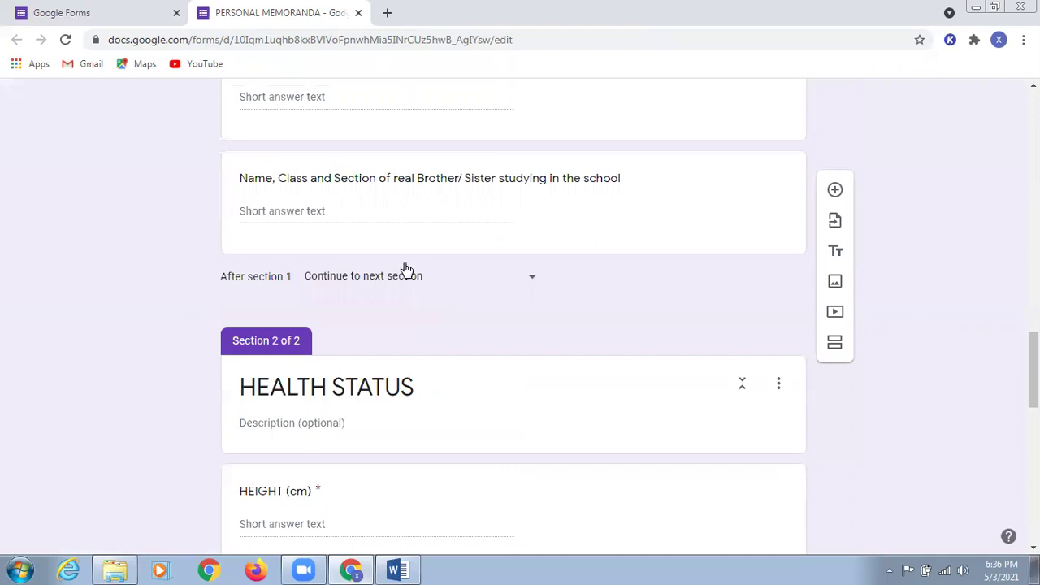
Show the form's responses and open them in Google Sheets
scroll(521, 322, up, 10)
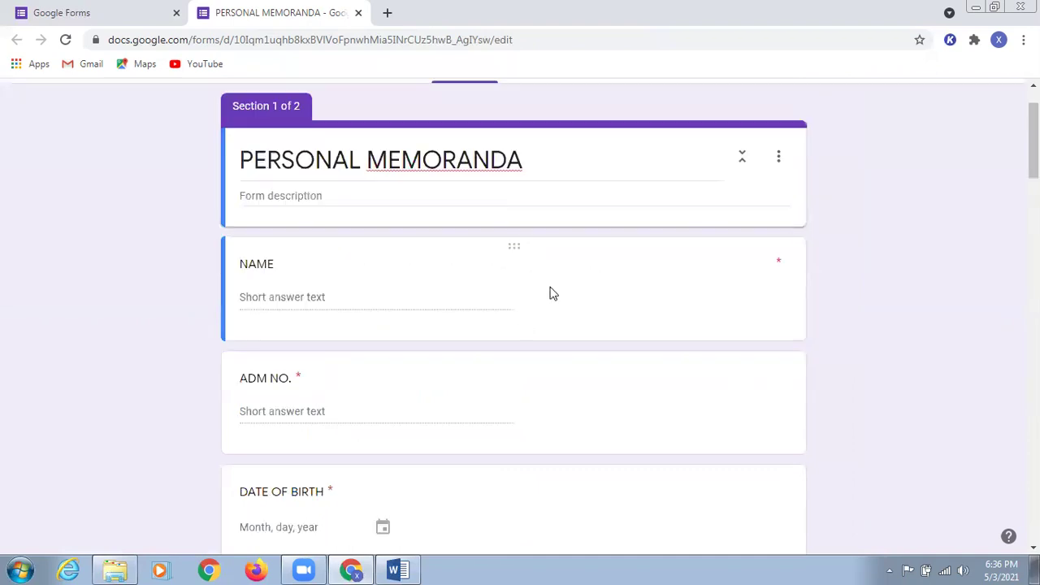
scroll(550, 293, up, 1)
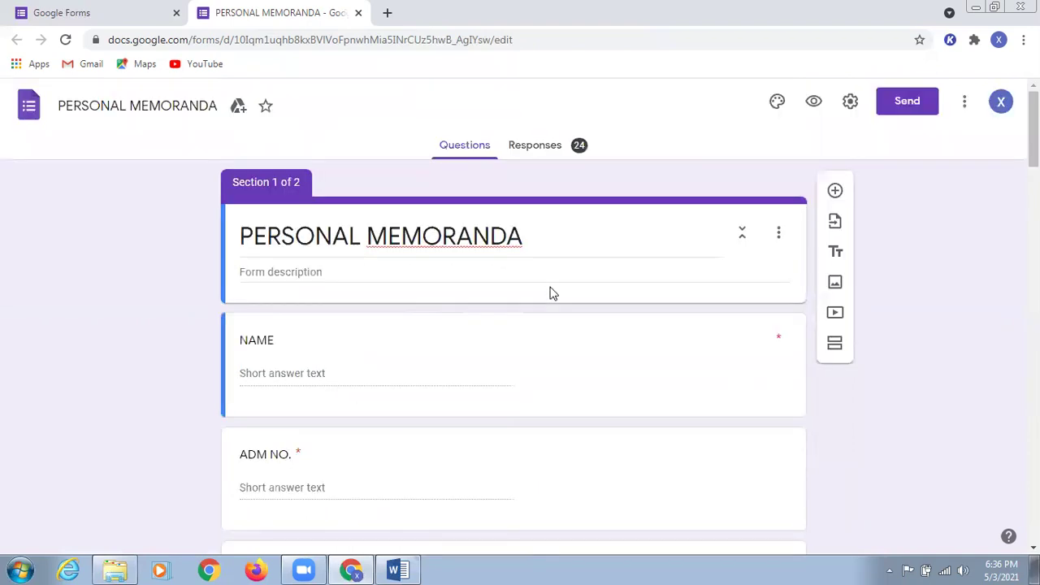
click(541, 146)
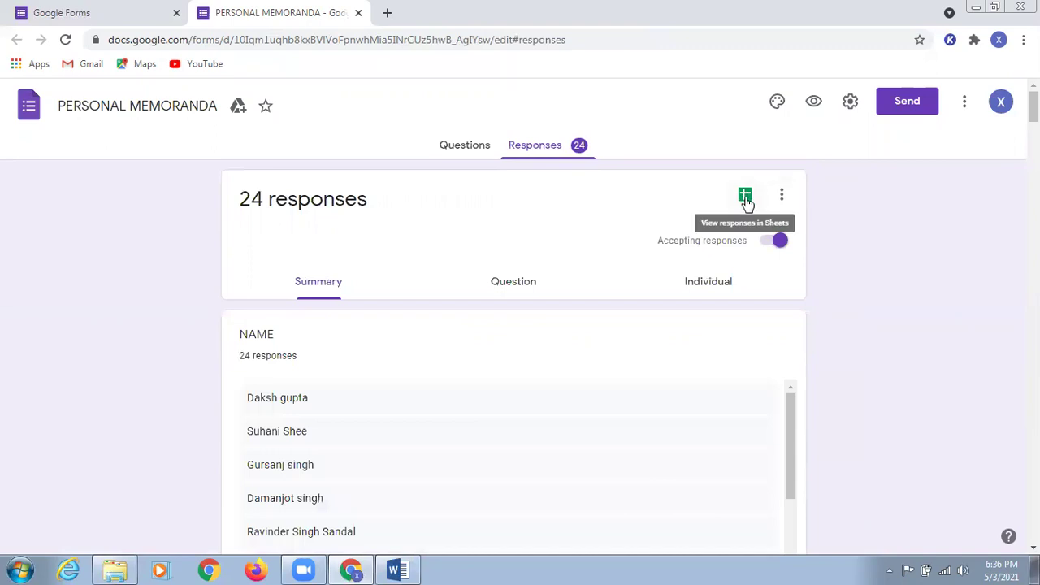
click(746, 198)
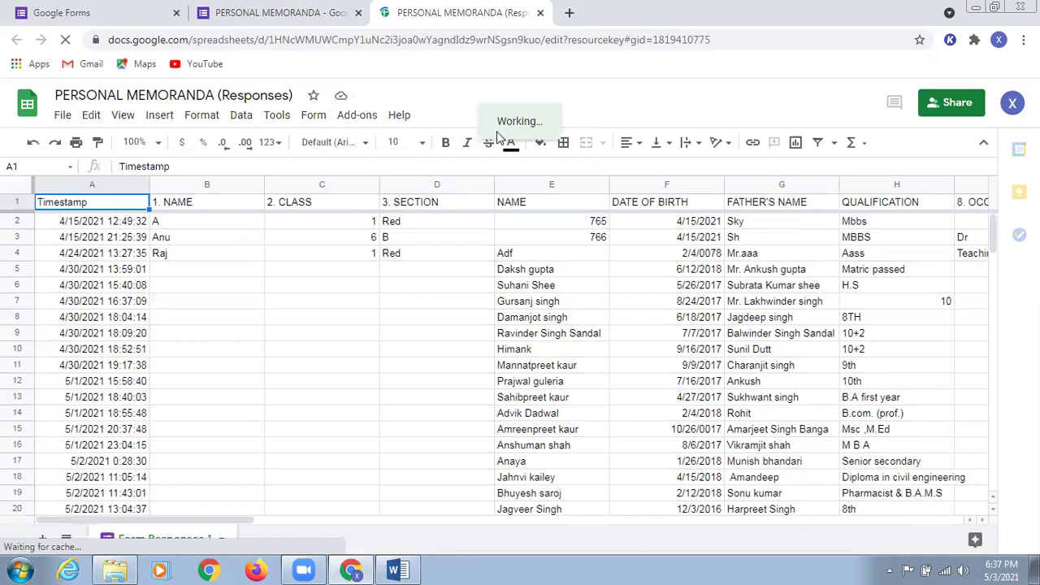
Download the PERSONAL MEMORANDA (Responses) spreadsheet as a Microsoft Excel (.xlsx) file and close its tab
click(184, 234)
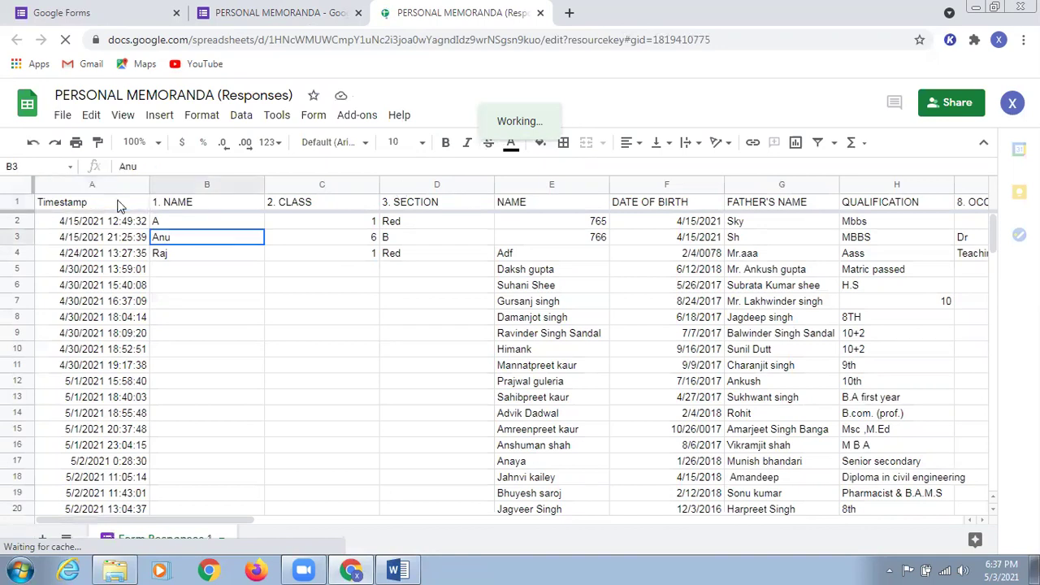
click(62, 118)
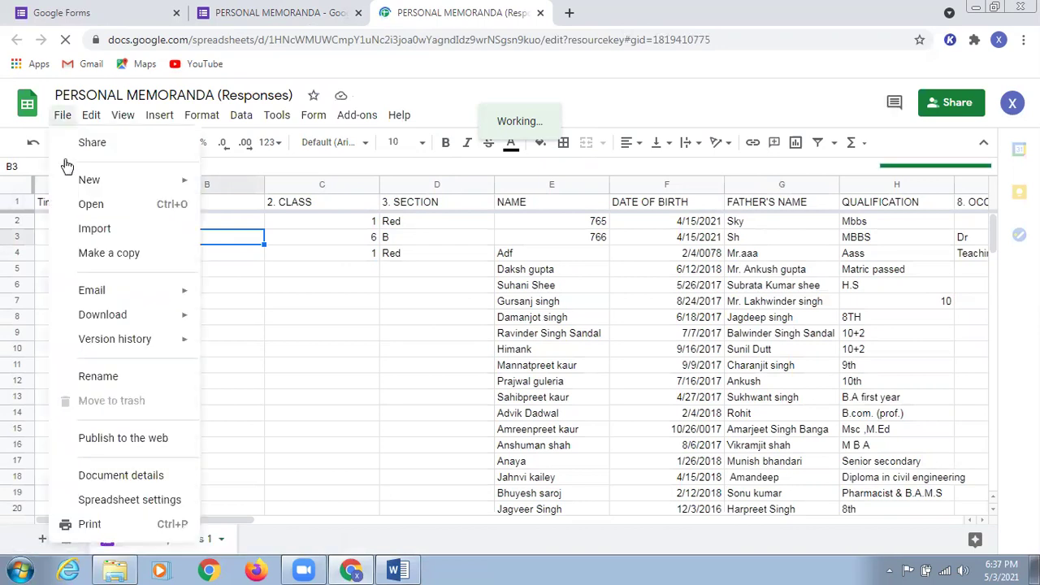
mouse_move(122, 320)
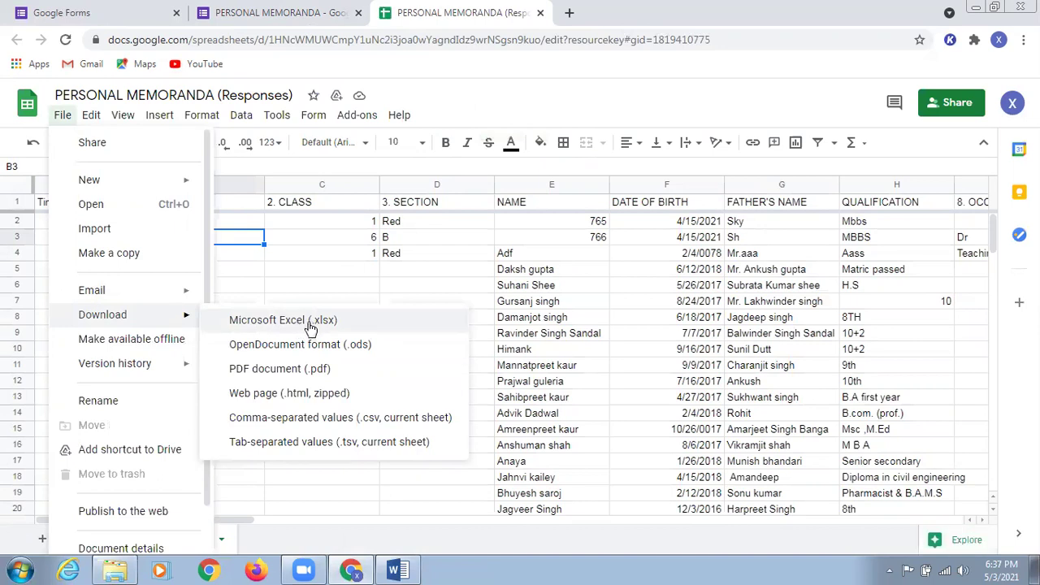
click(310, 328)
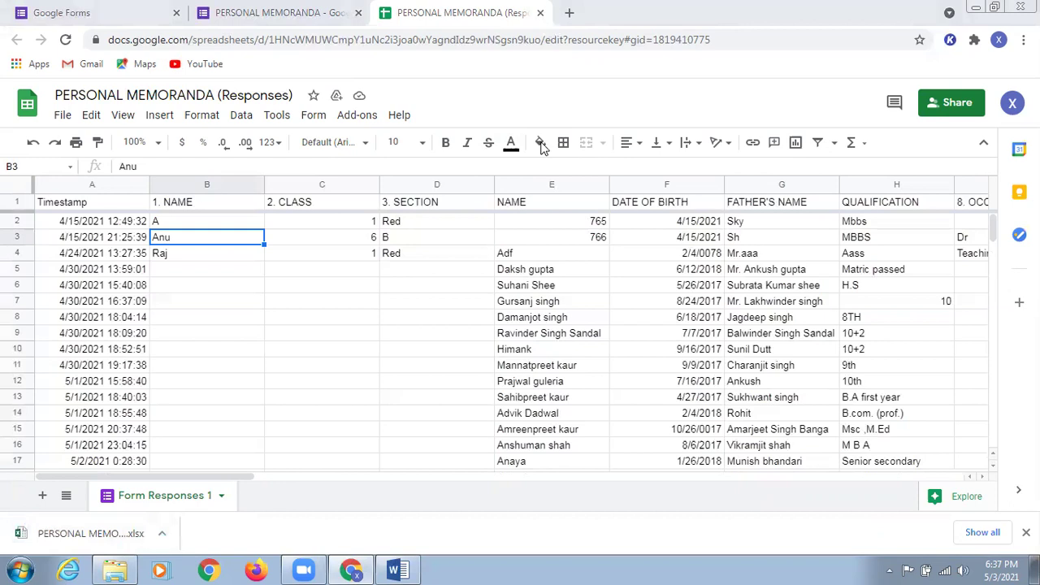
key(ctrl+w)
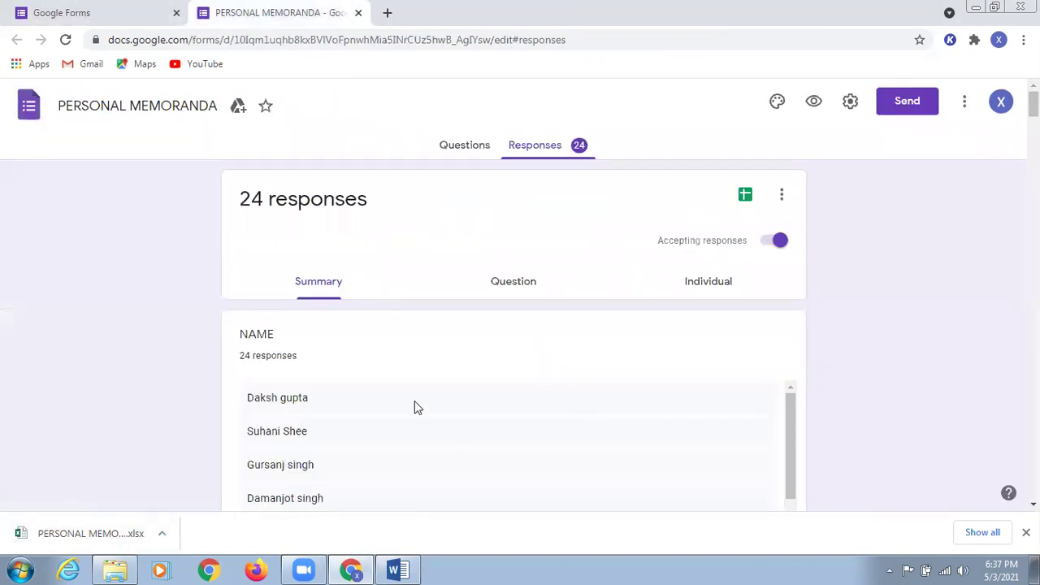
Minimize Chrome and close the Personal memoranda Template in Word, saving its changes
click(977, 8)
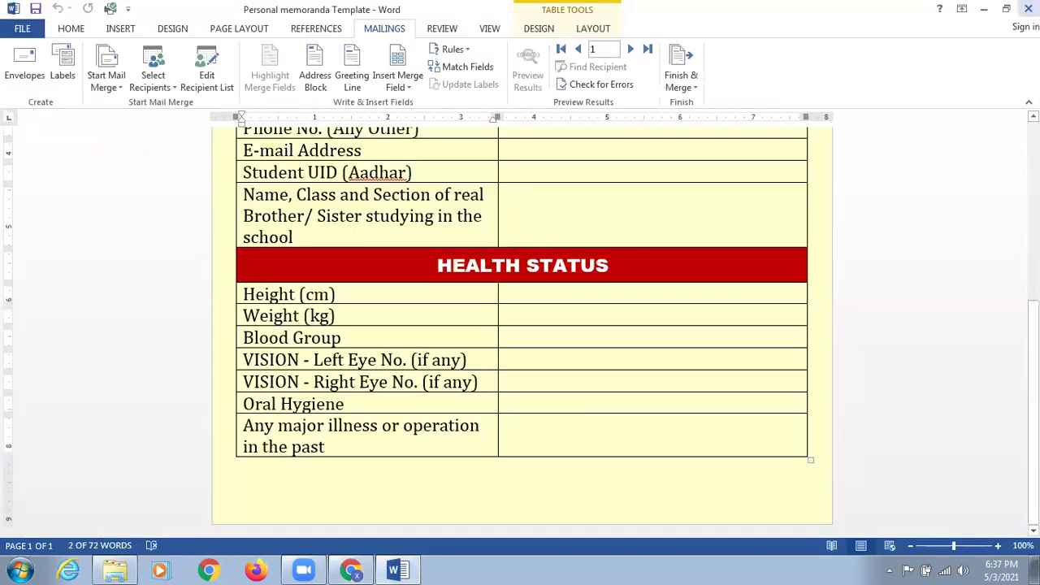
key(alt+F4)
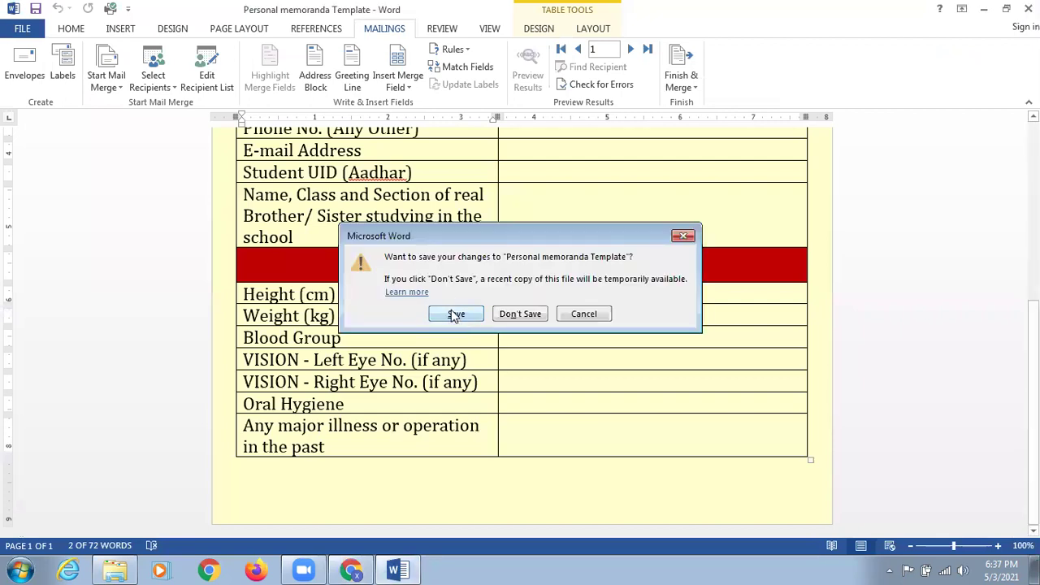
click(459, 317)
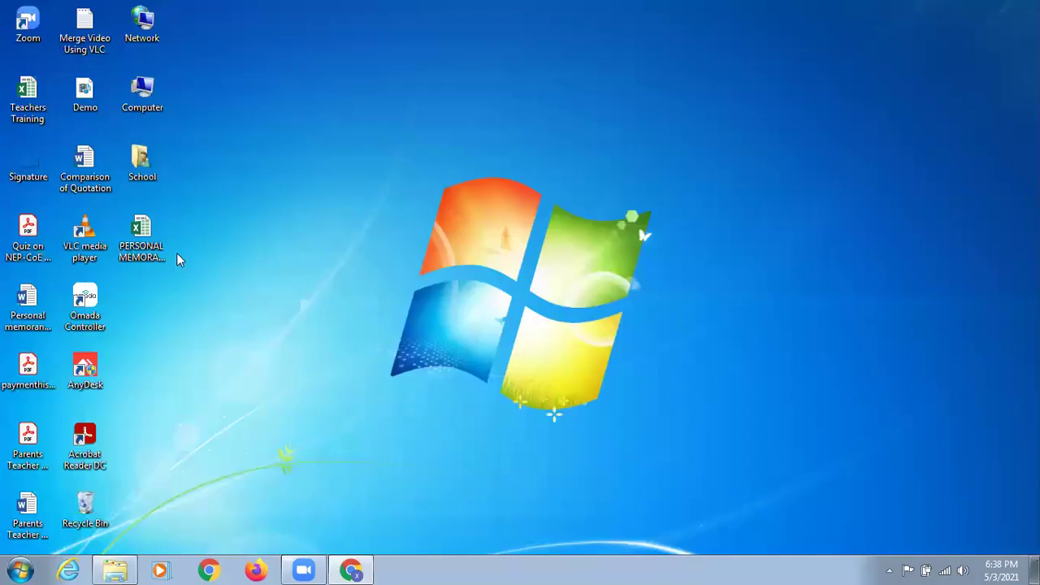
Place the PERSONAL MEMORANDA responses workbook and the Personal memoranda Template side by side on the desktop, and open the template in Word
drag(155, 243, 507, 143)
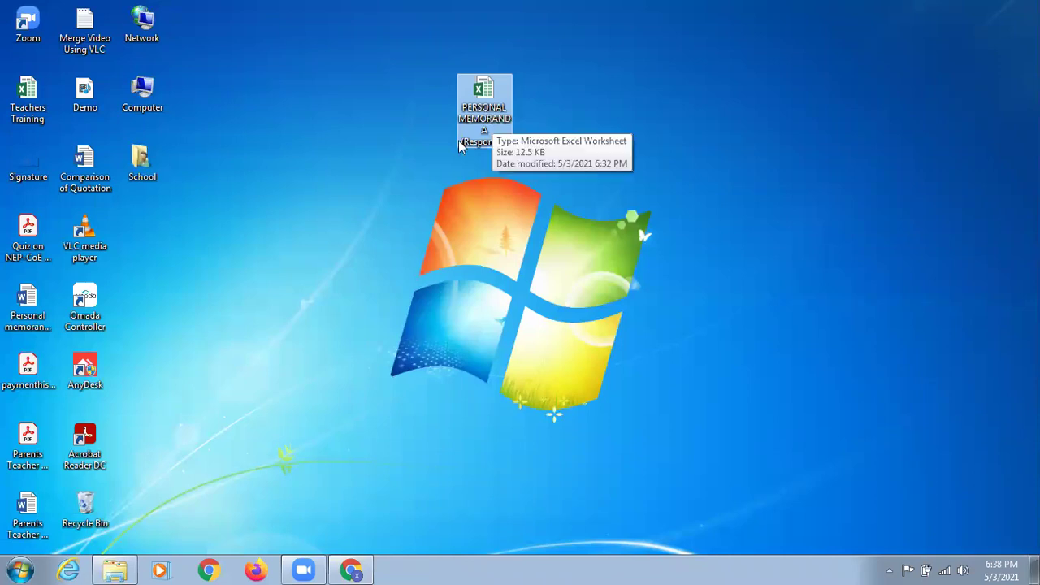
click(21, 302)
drag(323, 127, 351, 101)
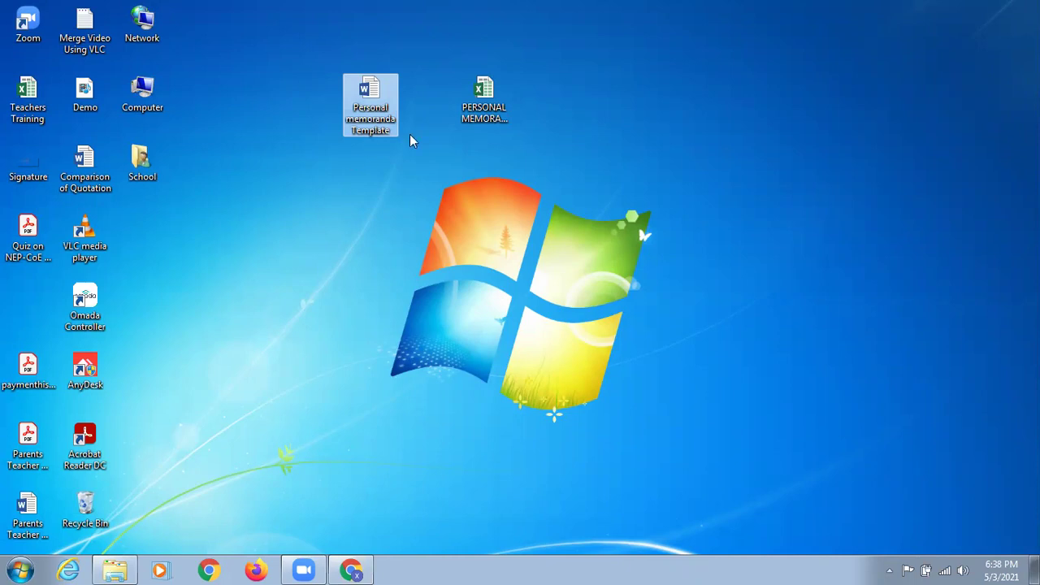
drag(411, 140, 306, 65)
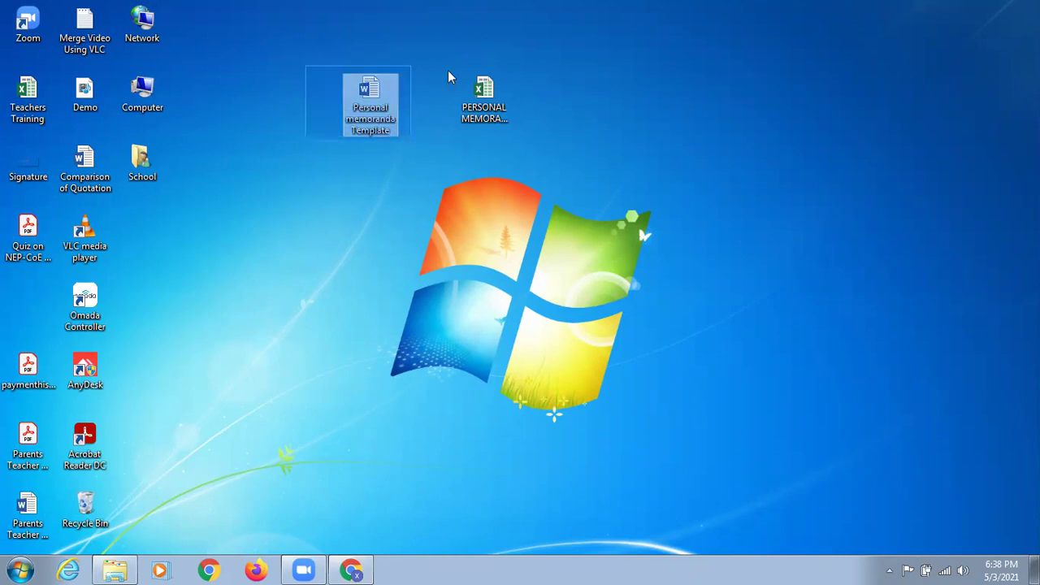
drag(449, 69, 530, 145)
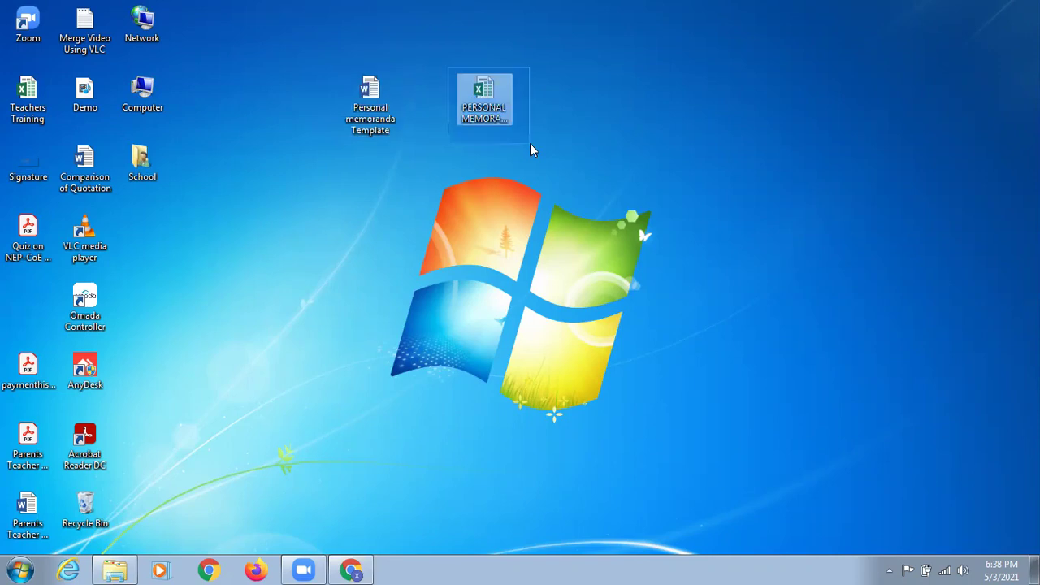
click(487, 101)
click(371, 94)
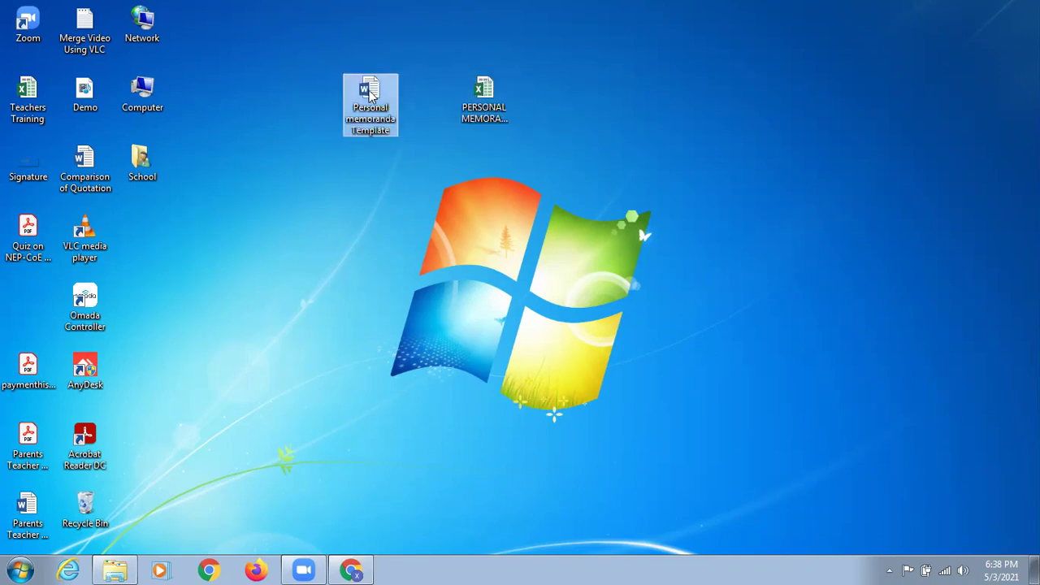
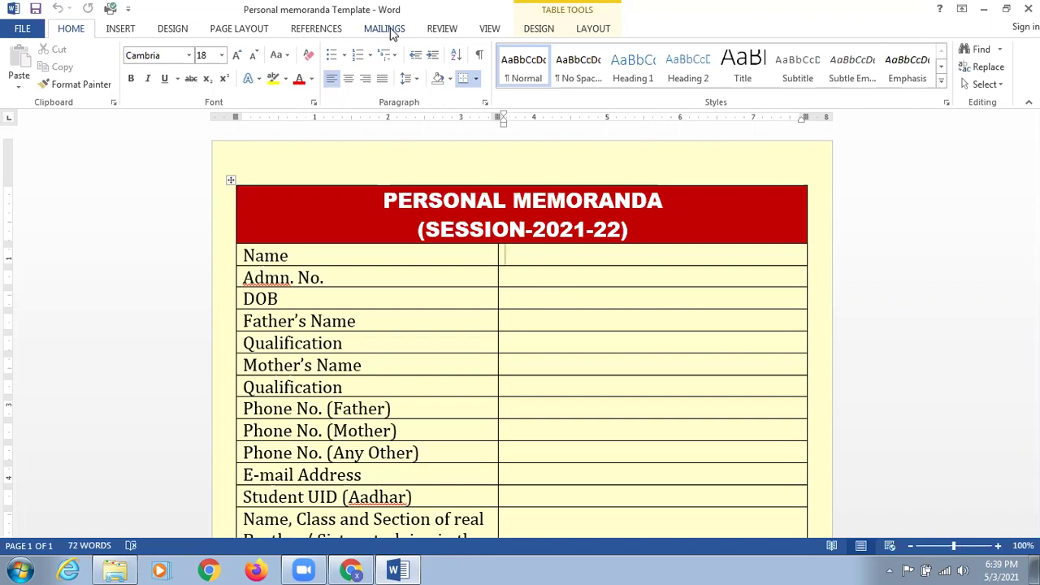
Connect the template to the existing desktop workbook PERSONAL MEMORANDA (Responses) as mail merge recipients, using the table Form Responses 1$ with column headers
click(388, 31)
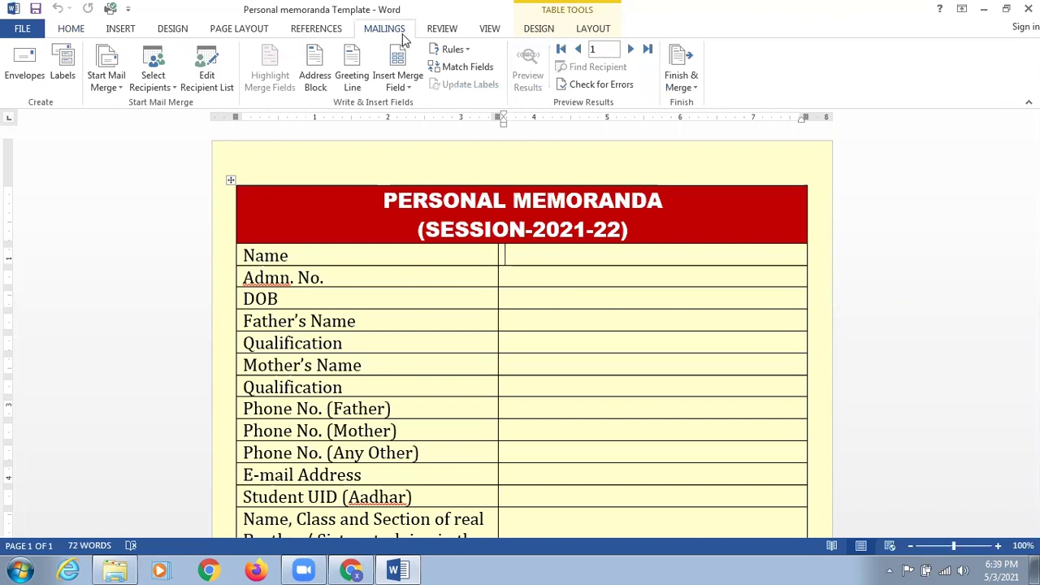
click(176, 90)
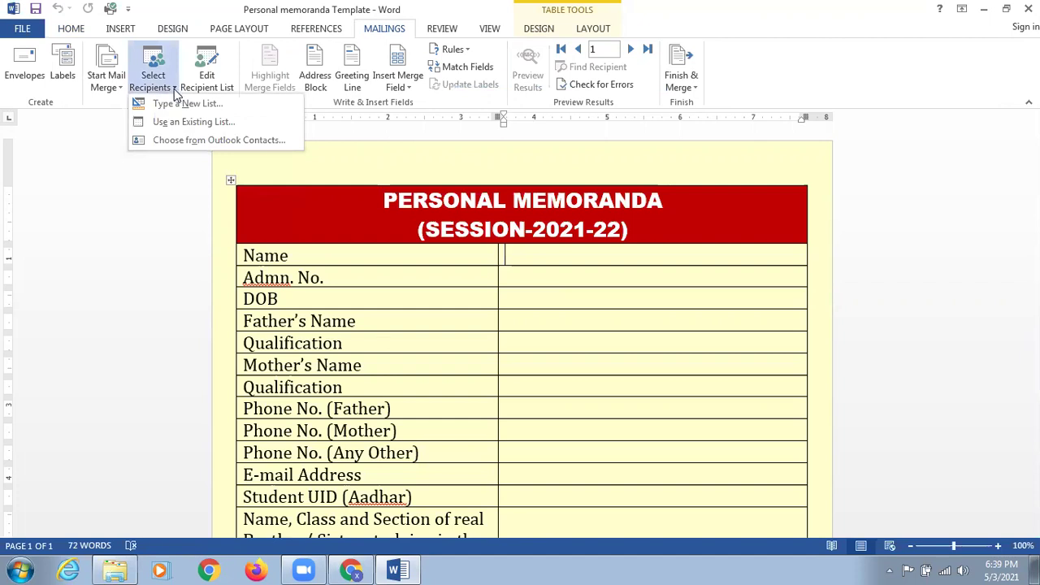
click(203, 127)
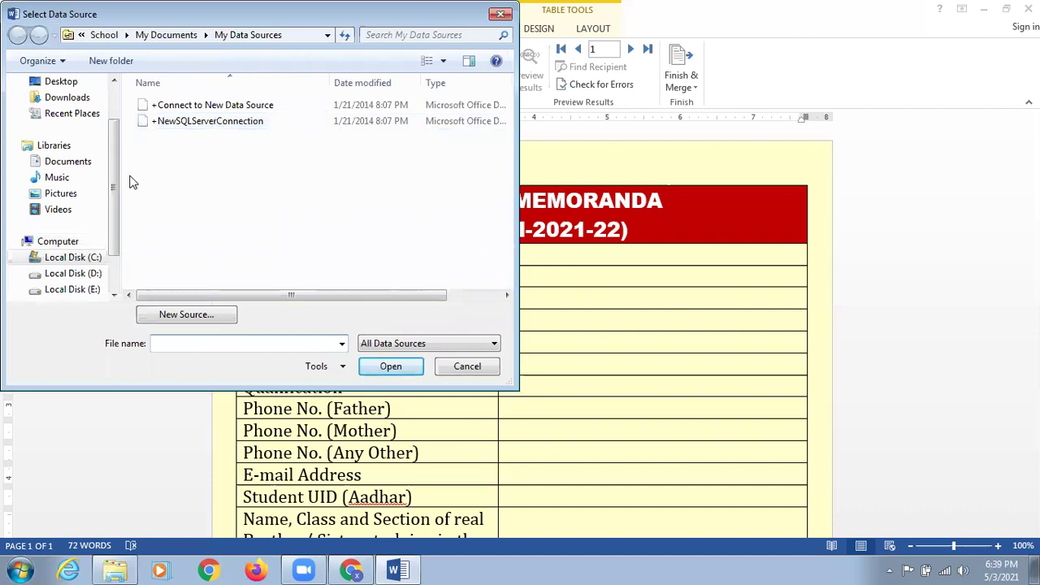
scroll(112, 130, up, 3)
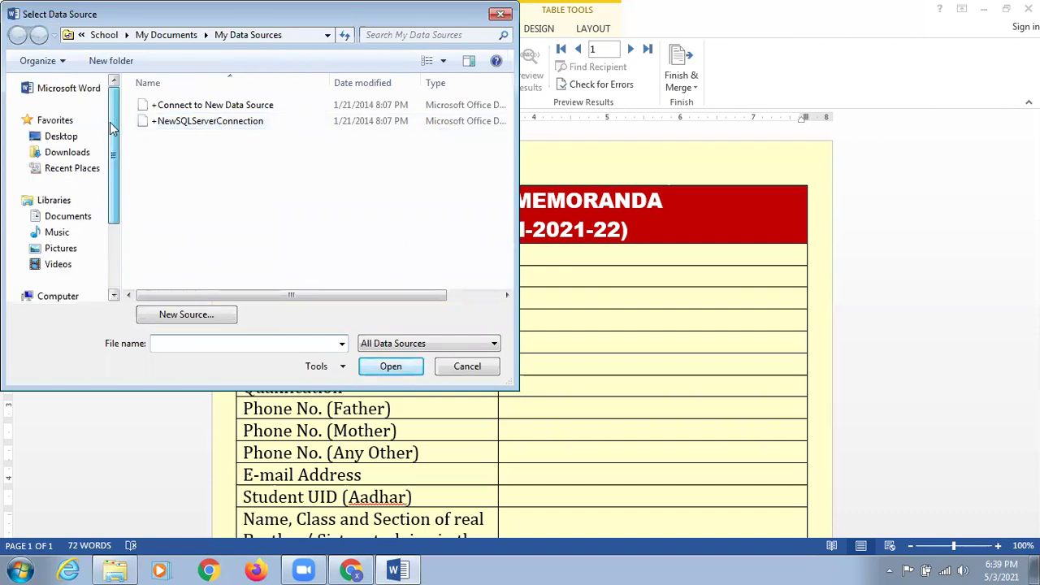
click(61, 138)
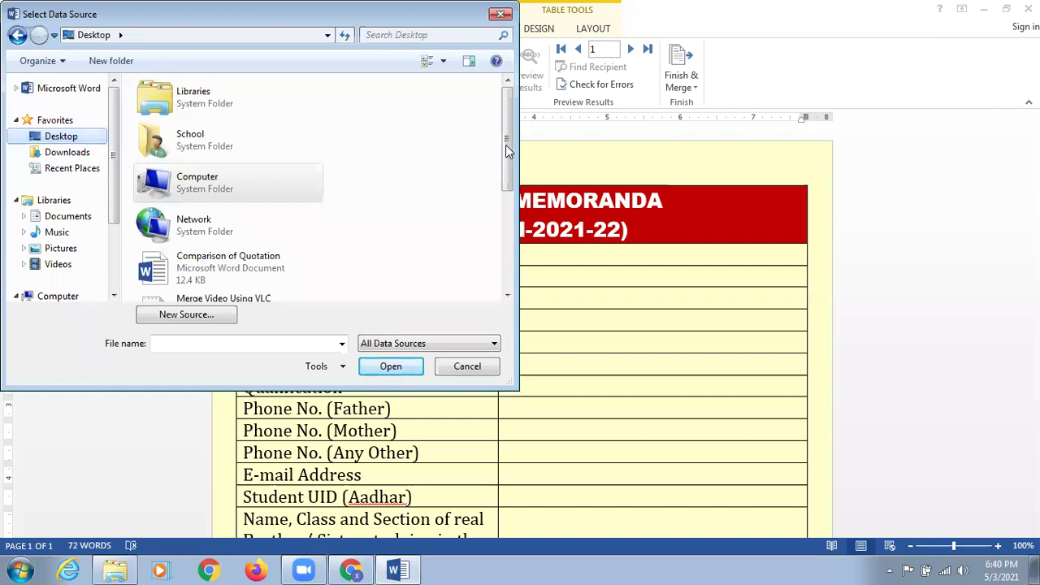
drag(503, 186, 501, 242)
scroll(498, 238, down, 1)
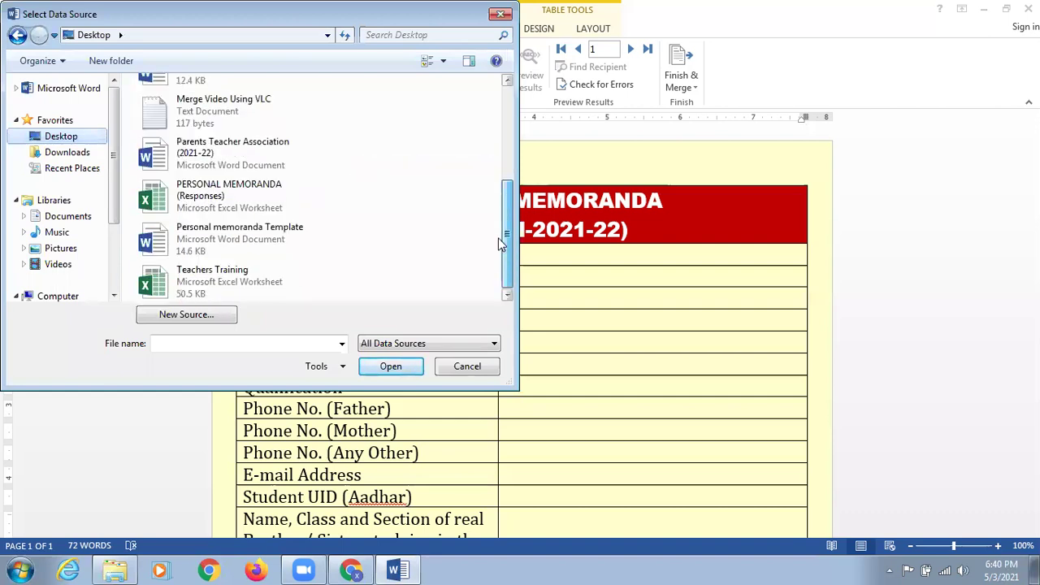
click(211, 196)
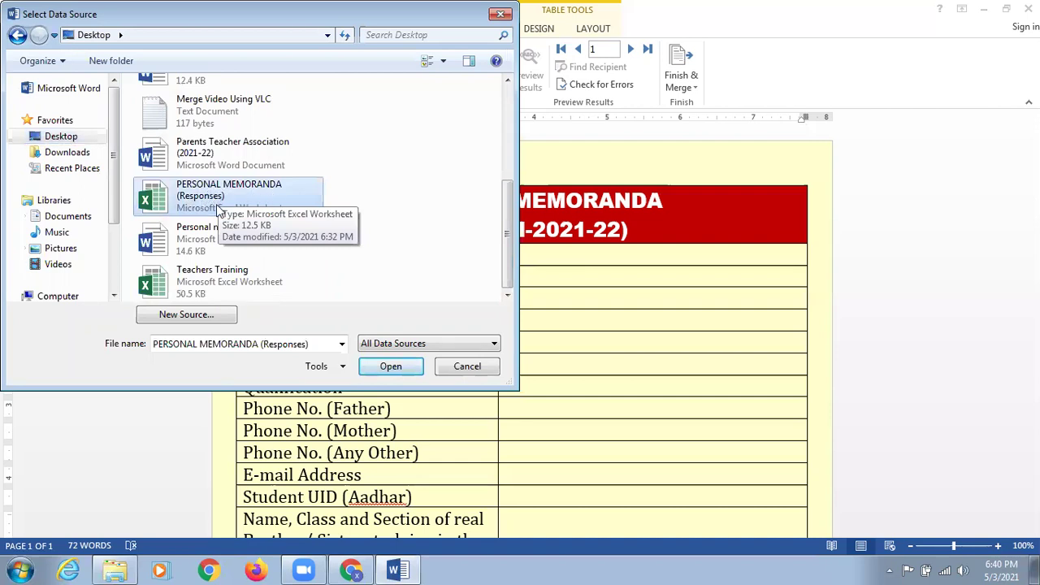
click(387, 370)
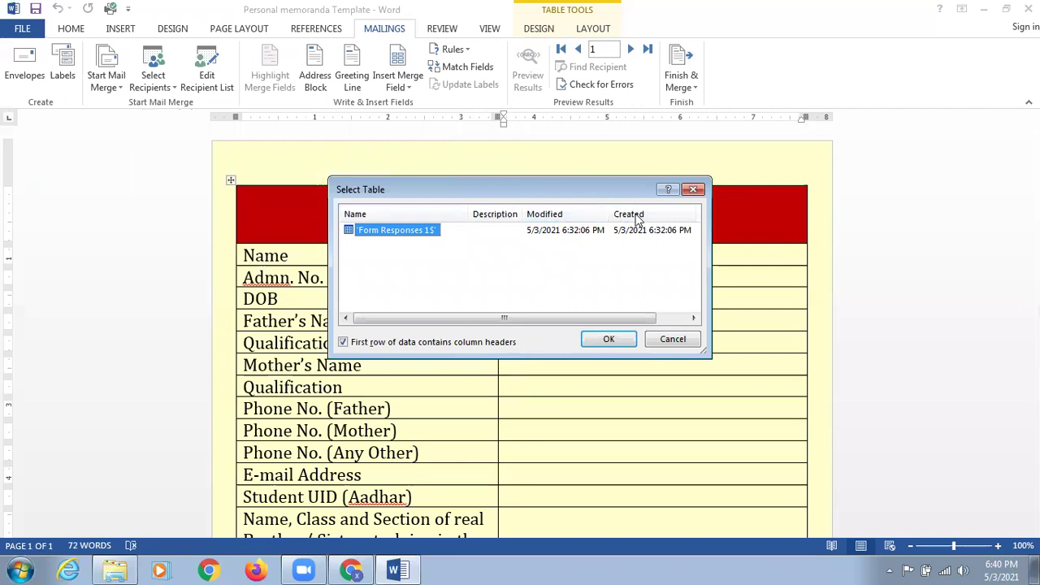
click(611, 342)
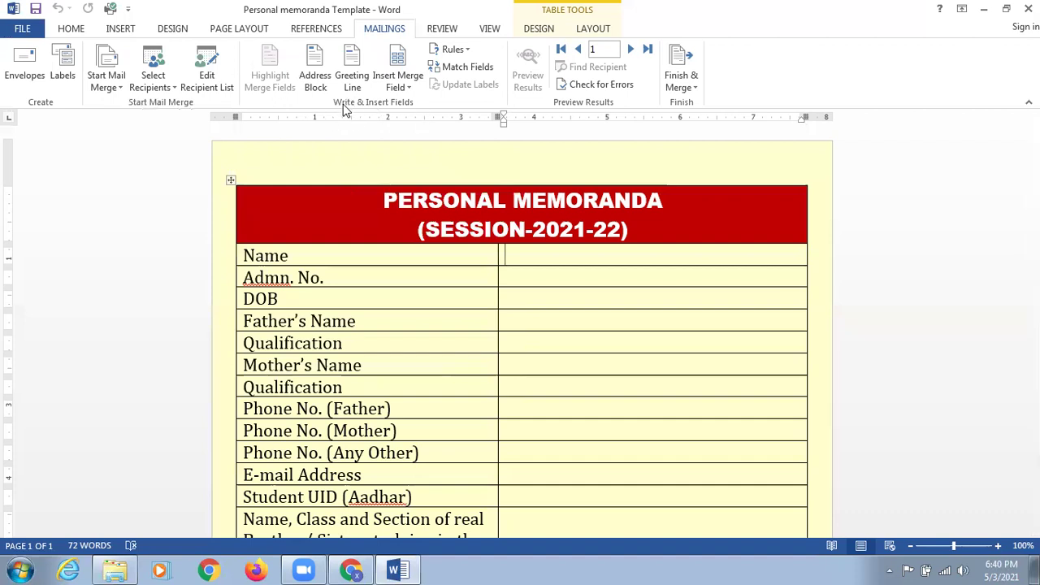
Insert the merge fields NAME, ADM_NO and DATE_OF_BIRTH beside the Name, Admn. No. and DOB labels
click(410, 89)
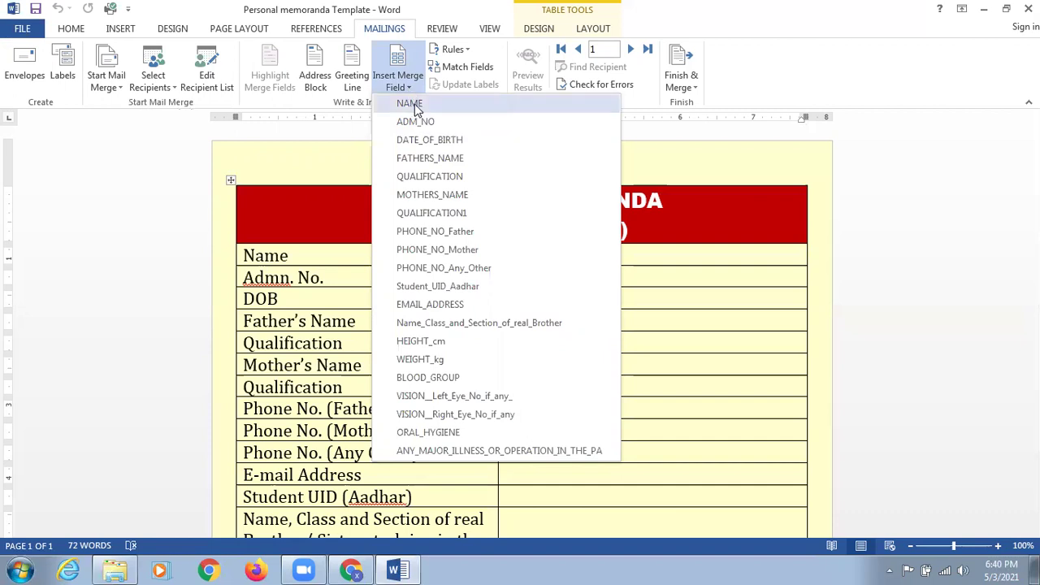
click(666, 274)
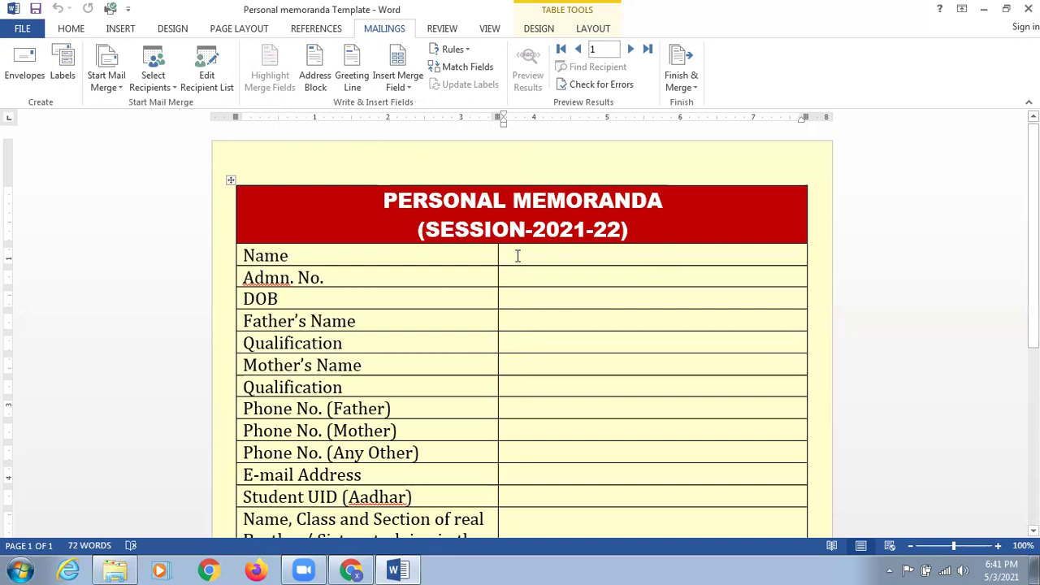
click(411, 89)
click(402, 100)
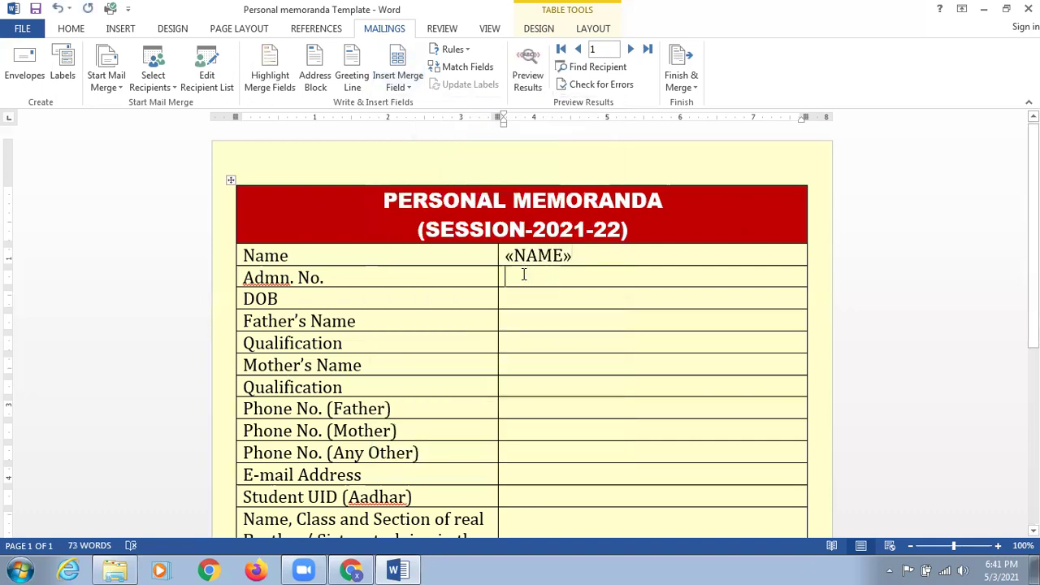
click(412, 98)
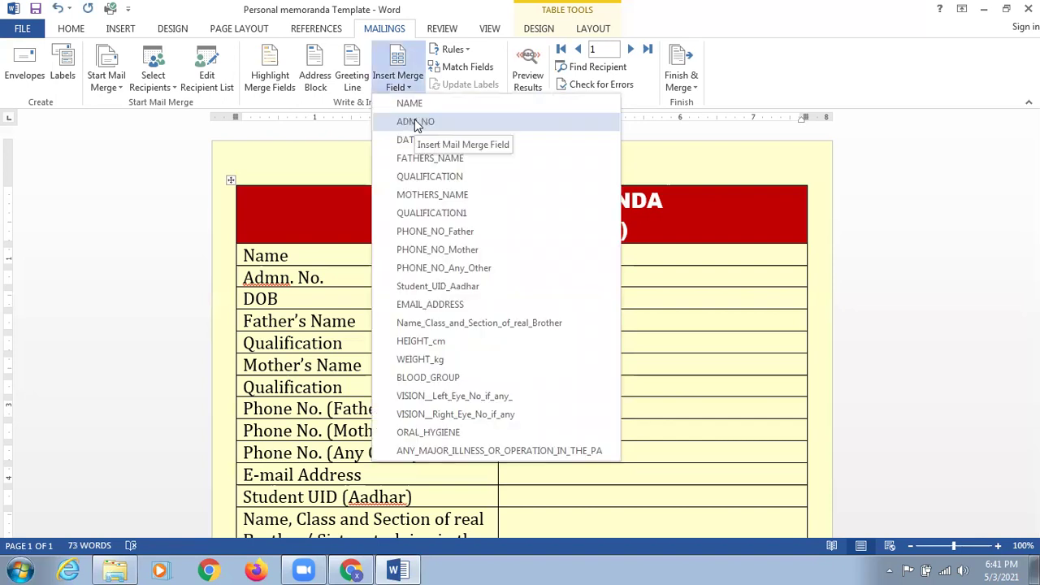
click(415, 121)
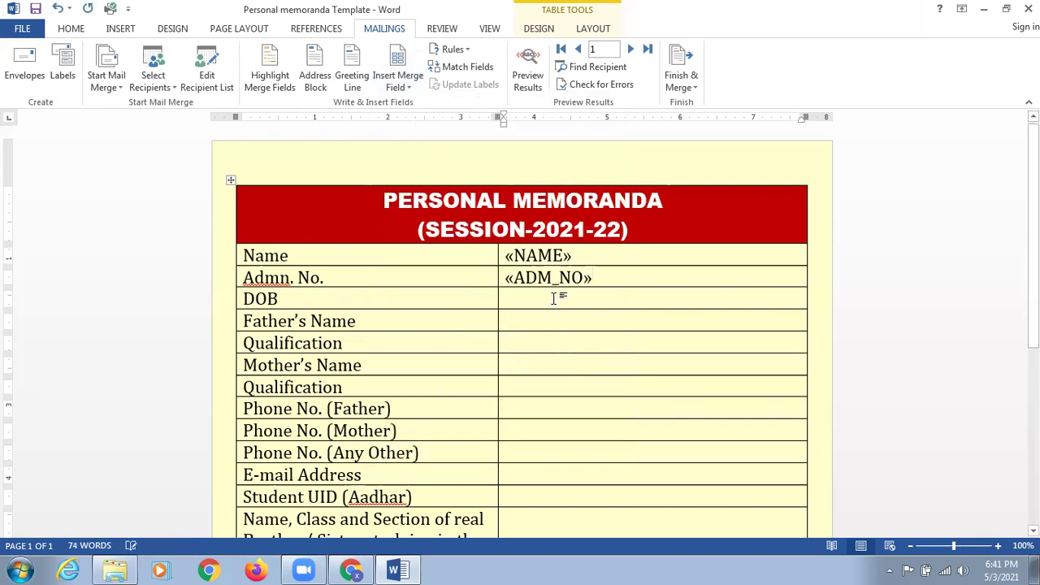
key(Down)
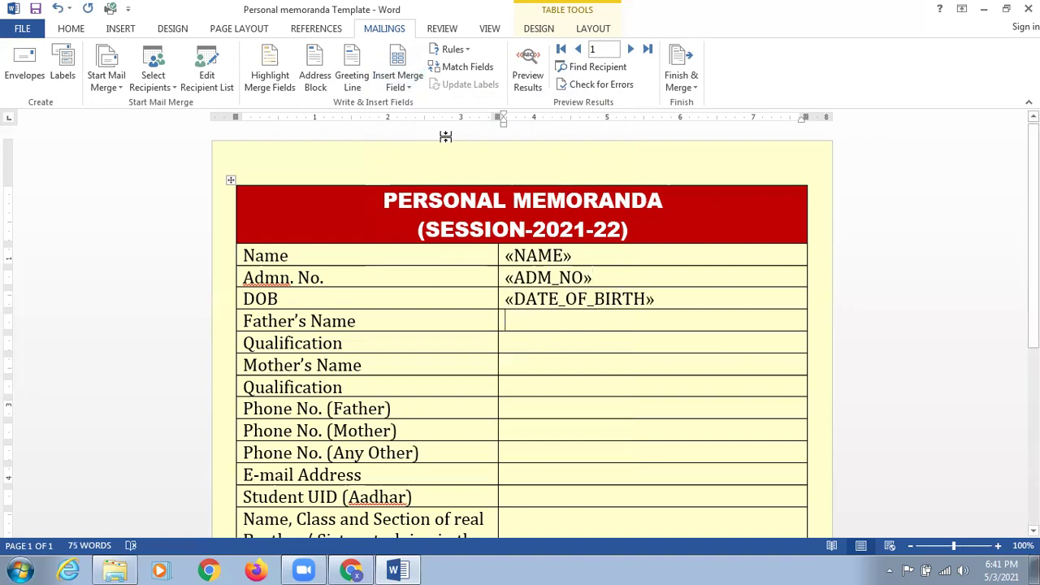
Insert the merge fields FATHERS_NAME and QUALIFICATION beside Father's Name and the Qualification label below it
click(397, 87)
click(399, 155)
click(398, 85)
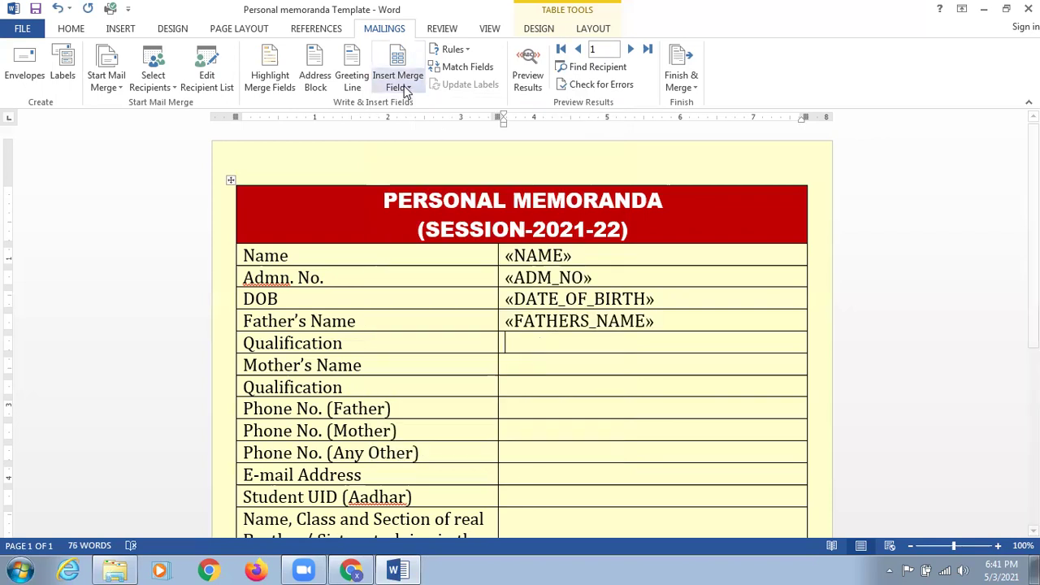
click(421, 177)
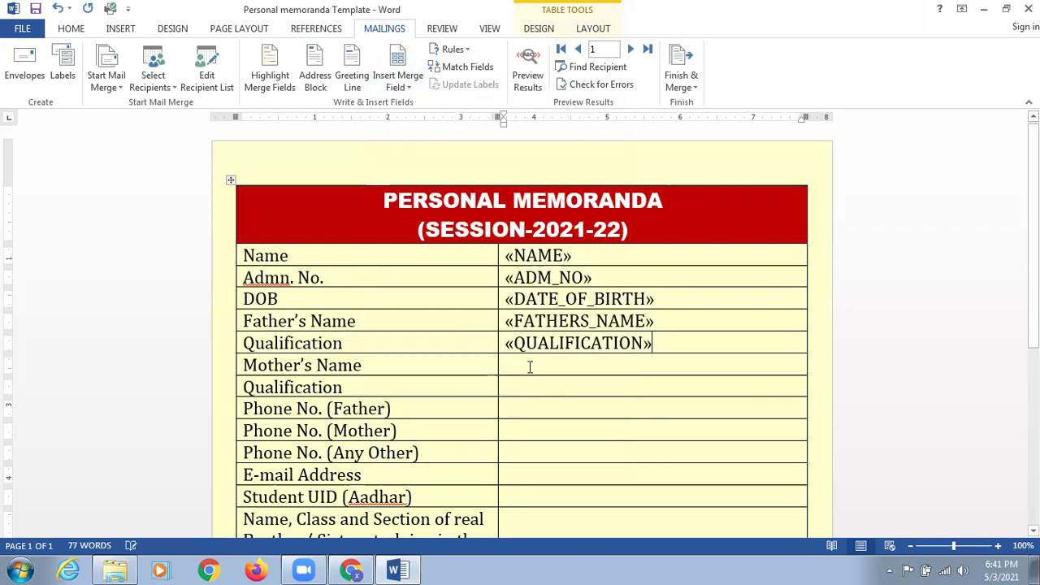
Insert the merge fields MOTHERS_NAME and QUALIFICATION1 beside Mother's Name and the Qualification label below it
scroll(503, 322, down, 3)
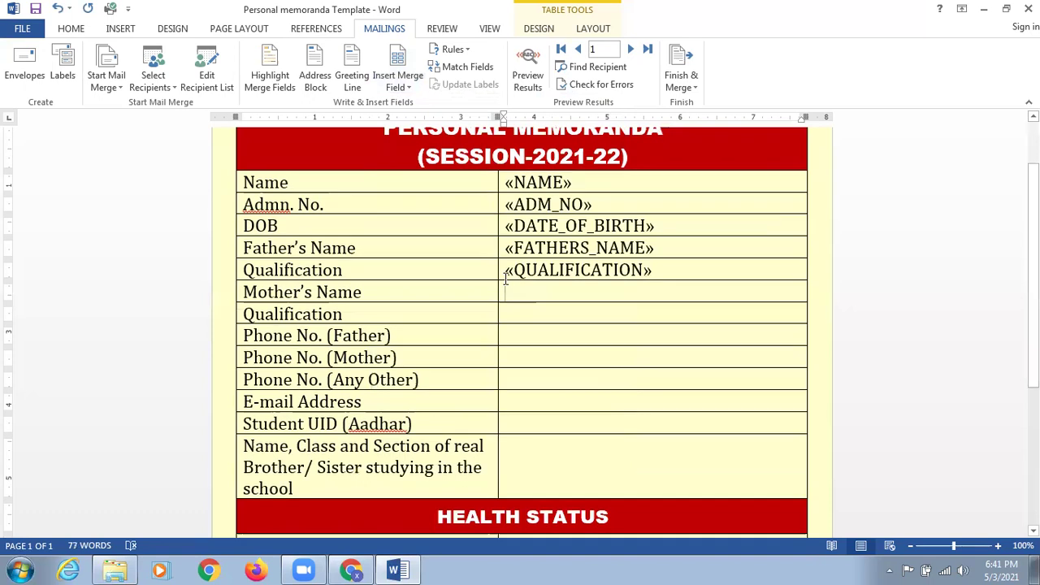
click(500, 292)
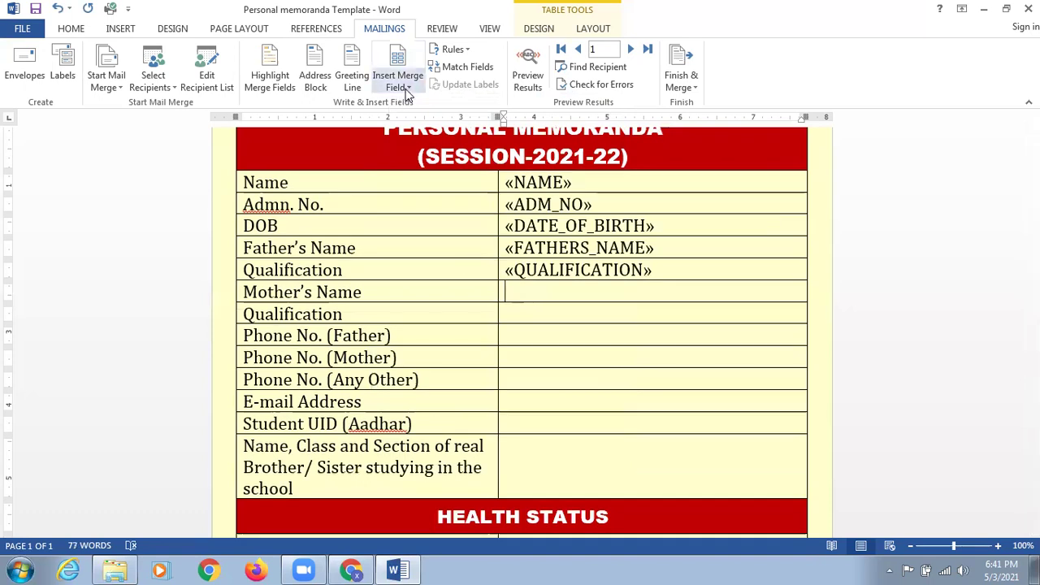
click(403, 81)
click(426, 195)
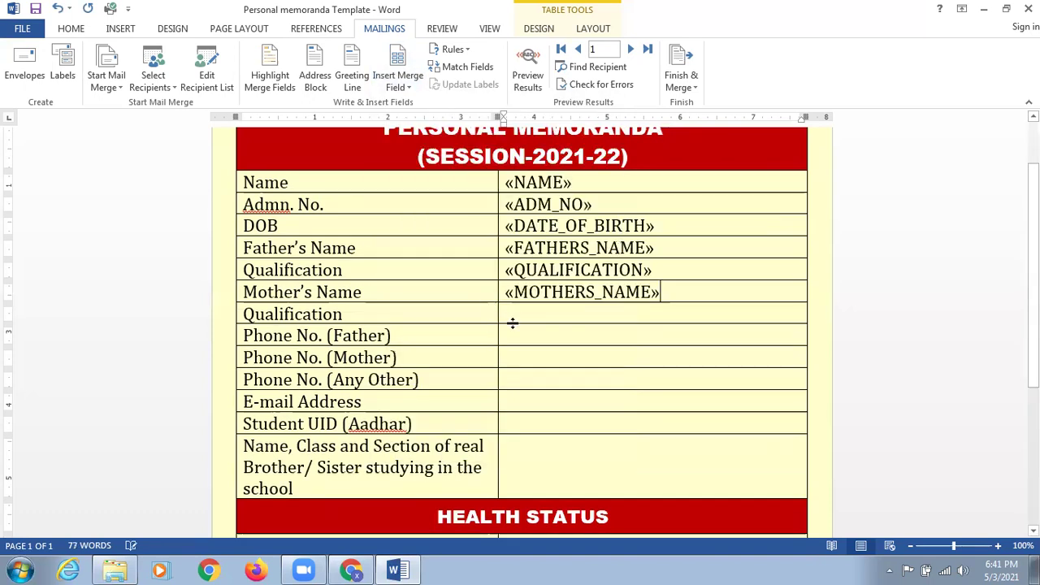
click(406, 87)
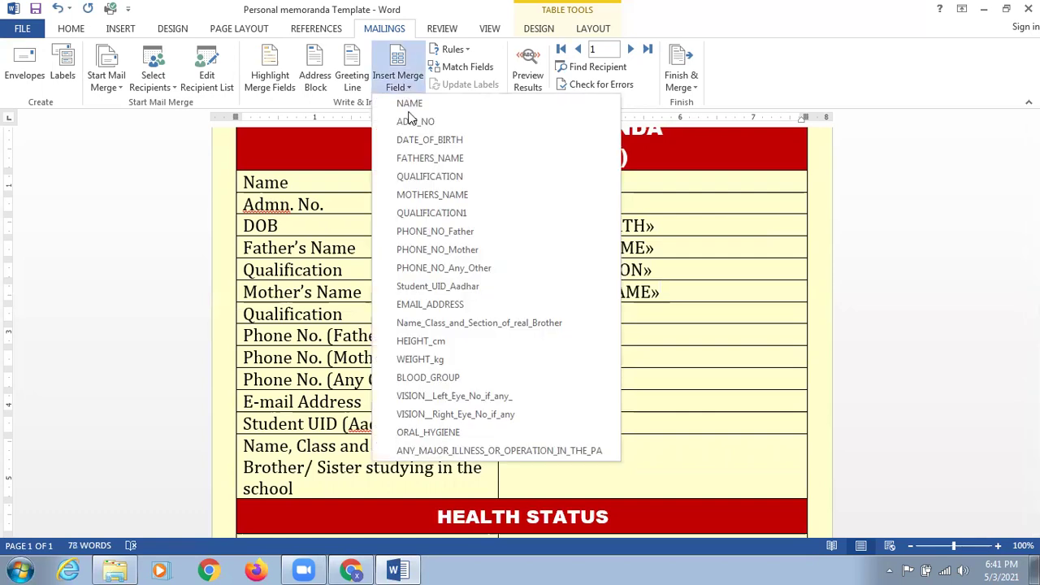
click(438, 214)
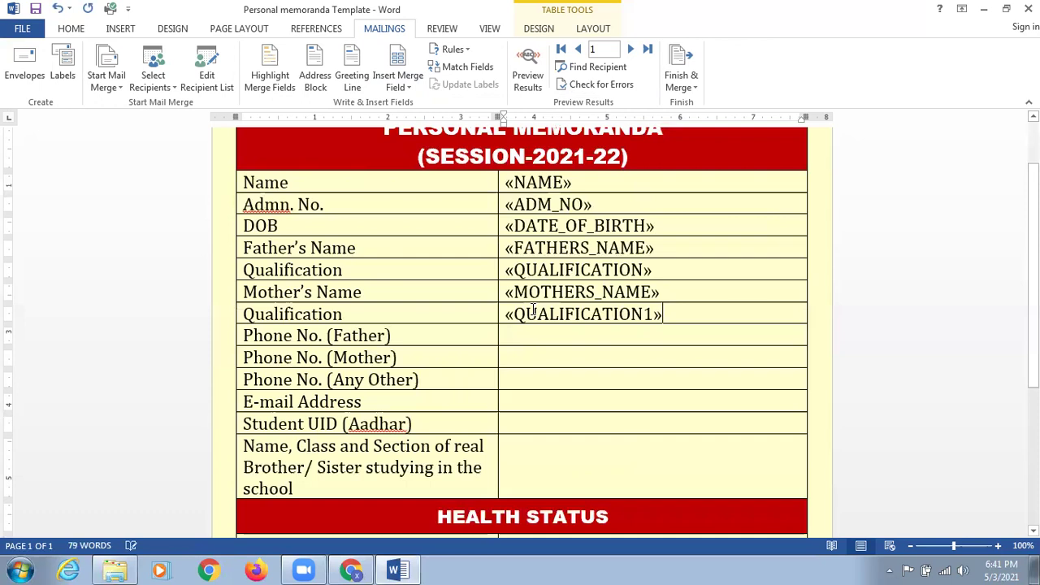
Insert the merge fields PHONE_NO_Father, PHONE_NO_Mother and PHONE_NO_Any_Other beside the three matching Phone No. labels
click(556, 339)
click(409, 88)
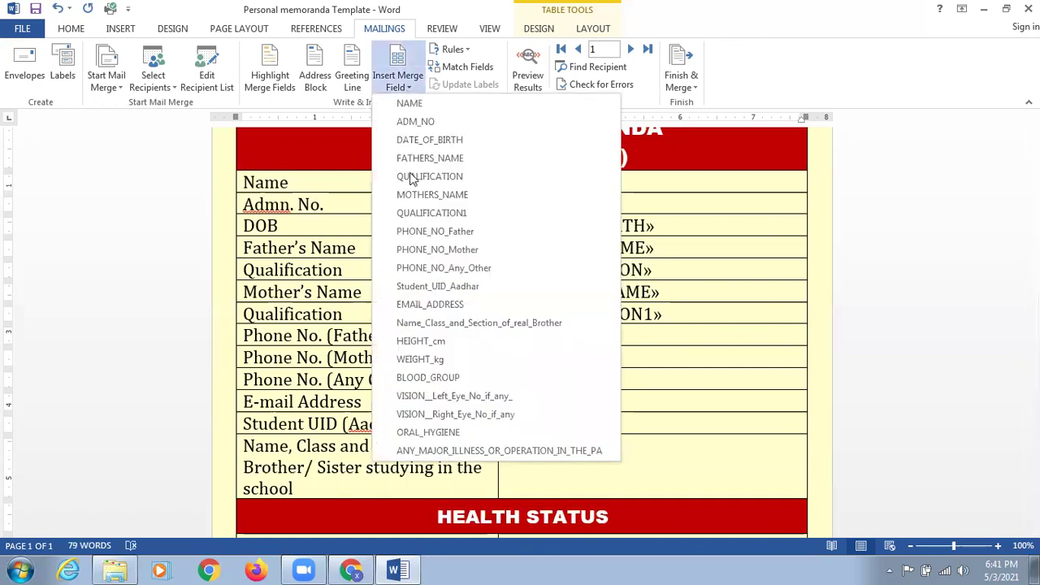
click(435, 232)
key(Down)
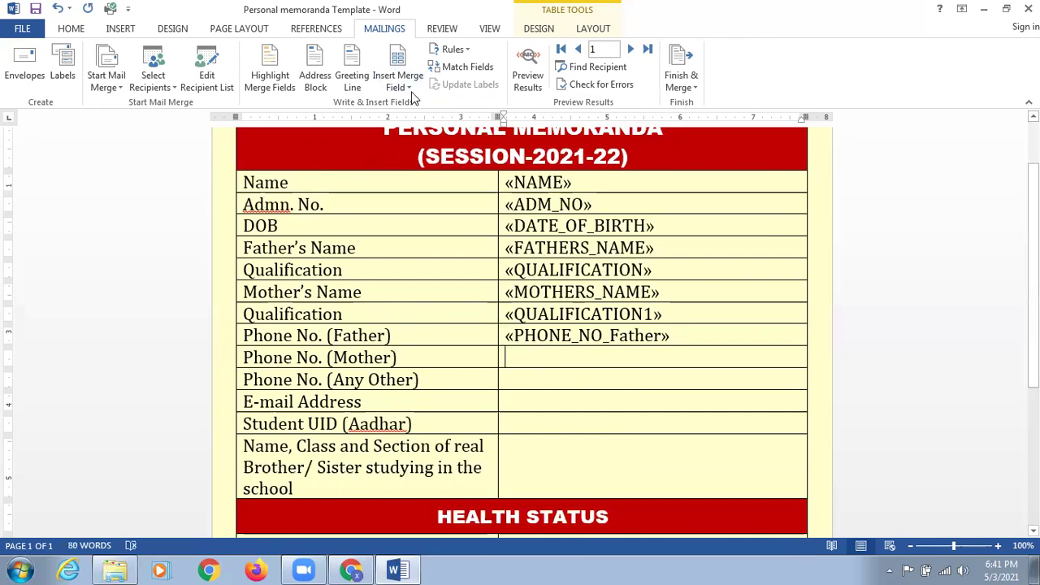
click(408, 88)
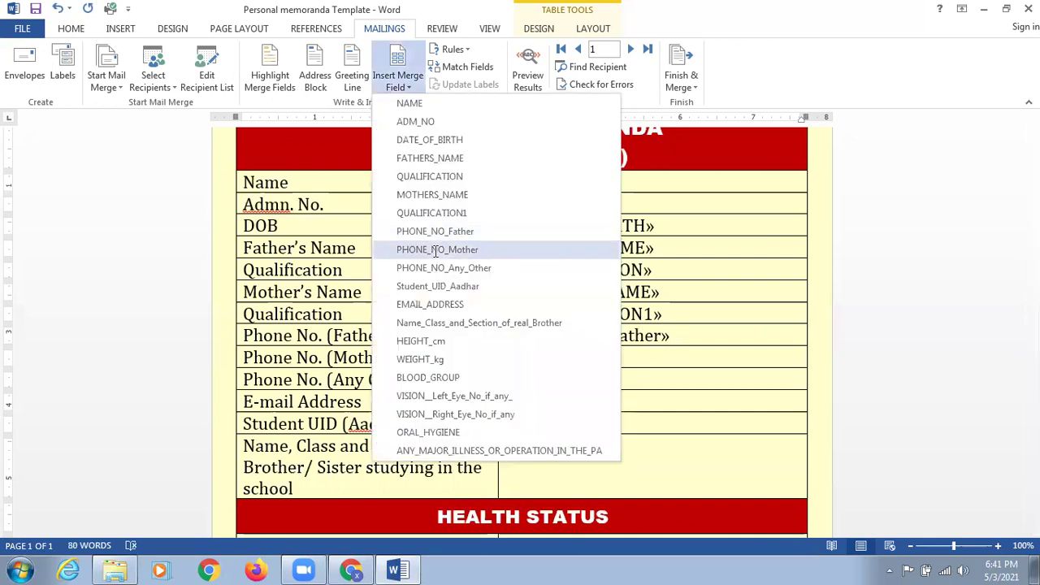
key(Return)
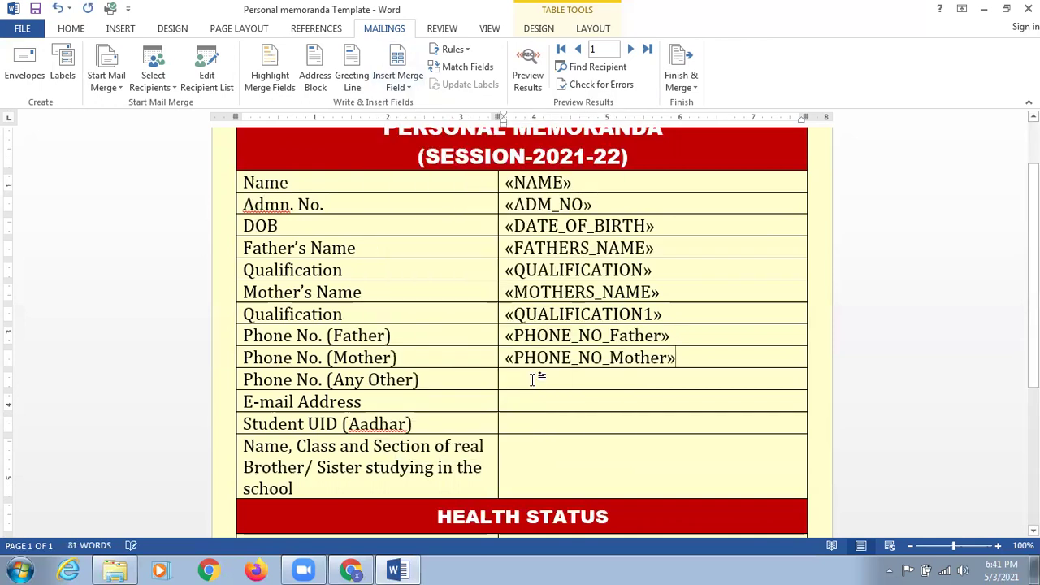
click(406, 91)
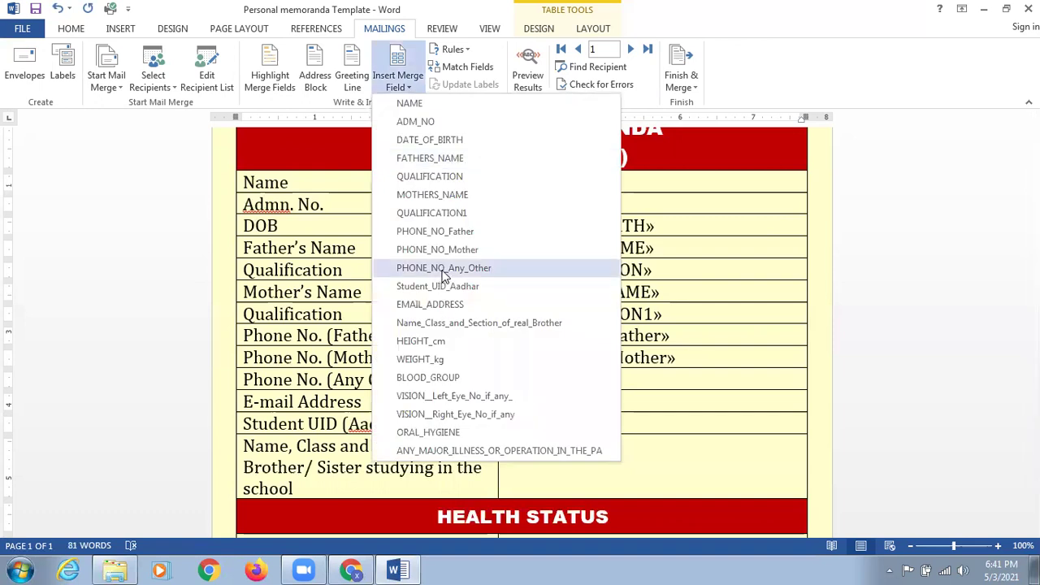
key(Return)
Insert the merge fields EMAIL_ADDRESS and Student_UID_Aadhar beside the E-mail Address and Student UID (Aadhar) labels
key(Down)
scroll(549, 357, down, 1)
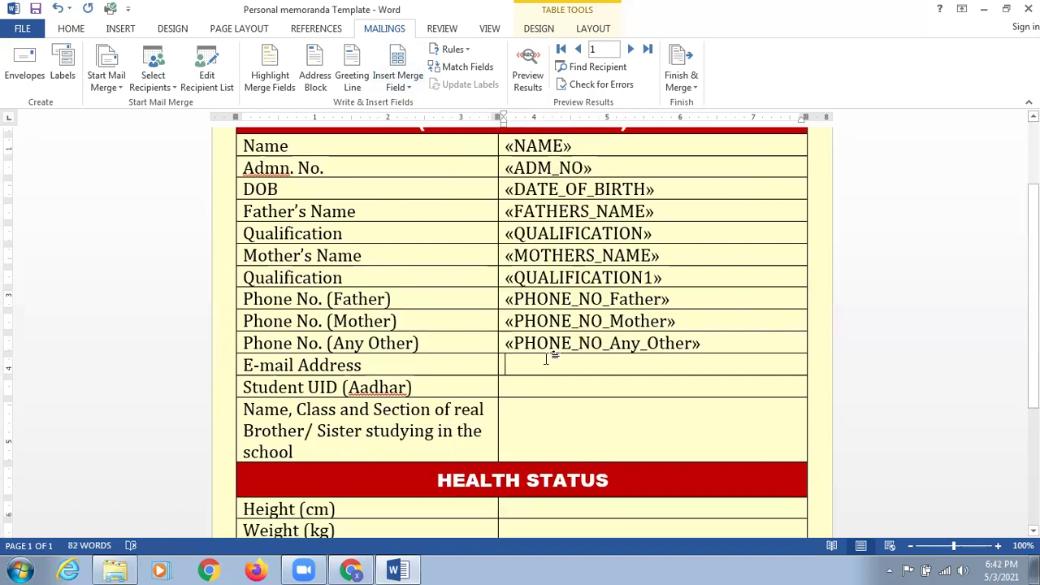
click(408, 89)
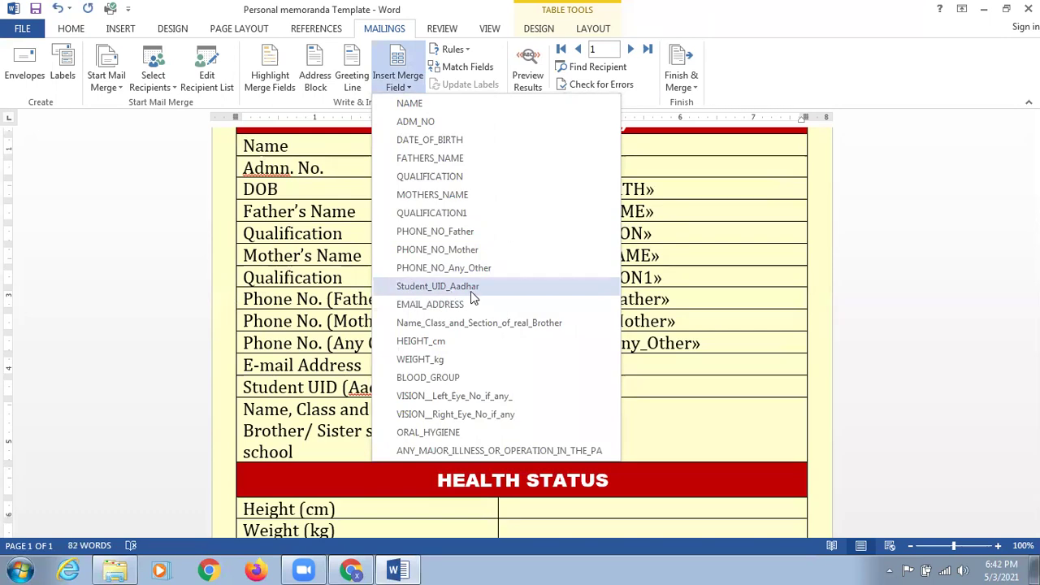
click(428, 306)
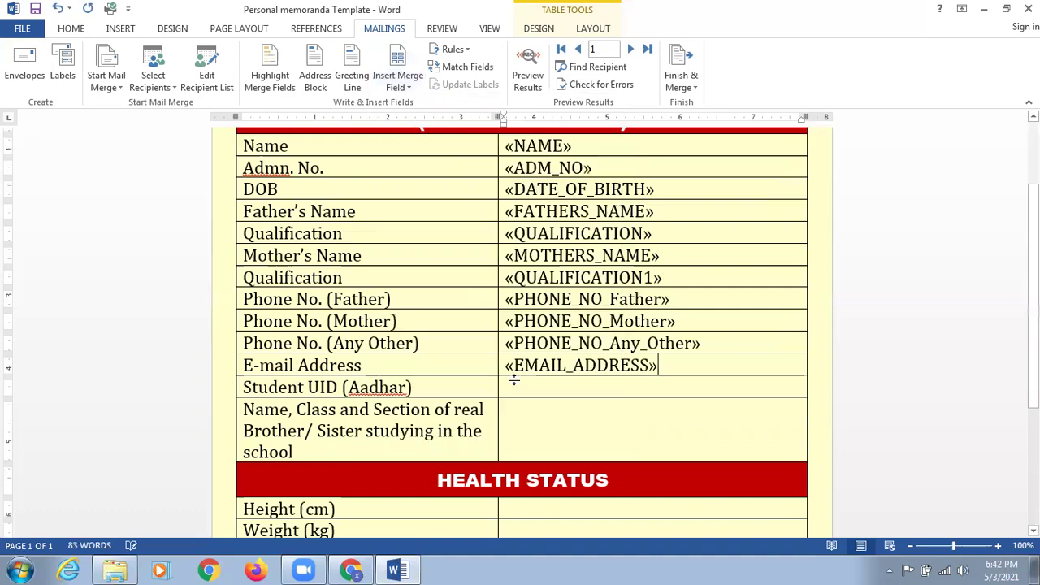
key(Down)
click(406, 87)
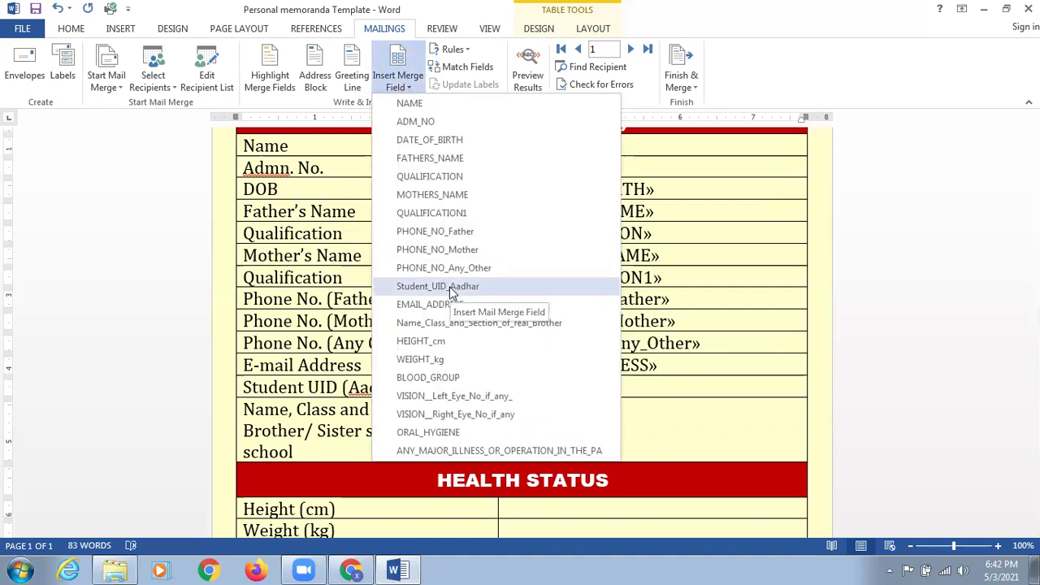
click(450, 287)
Insert the merge field Name_Class_and_Section_of_real_Brother beside the label for a real brother or sister studying in the school
click(548, 428)
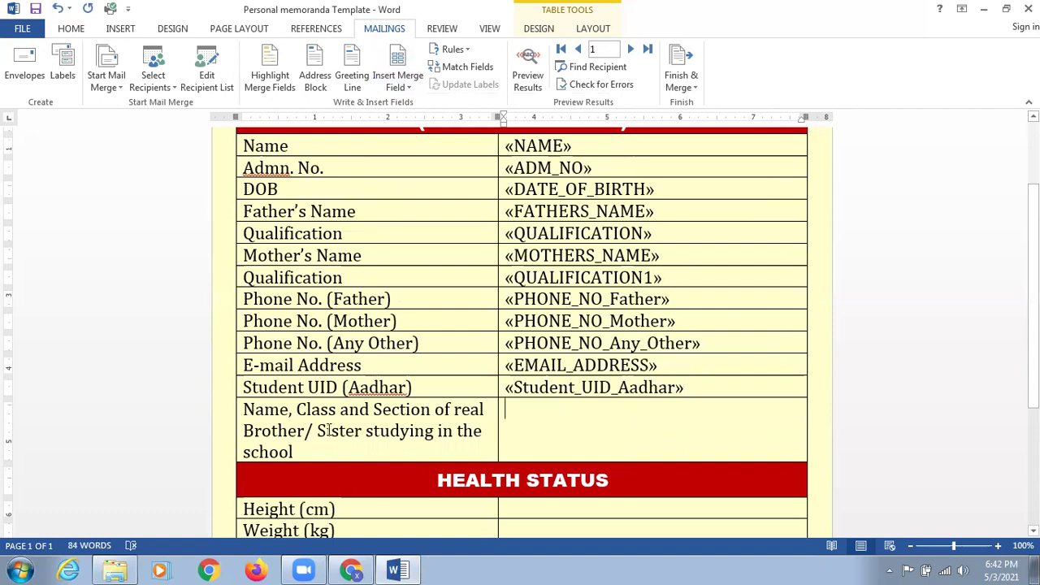
click(411, 91)
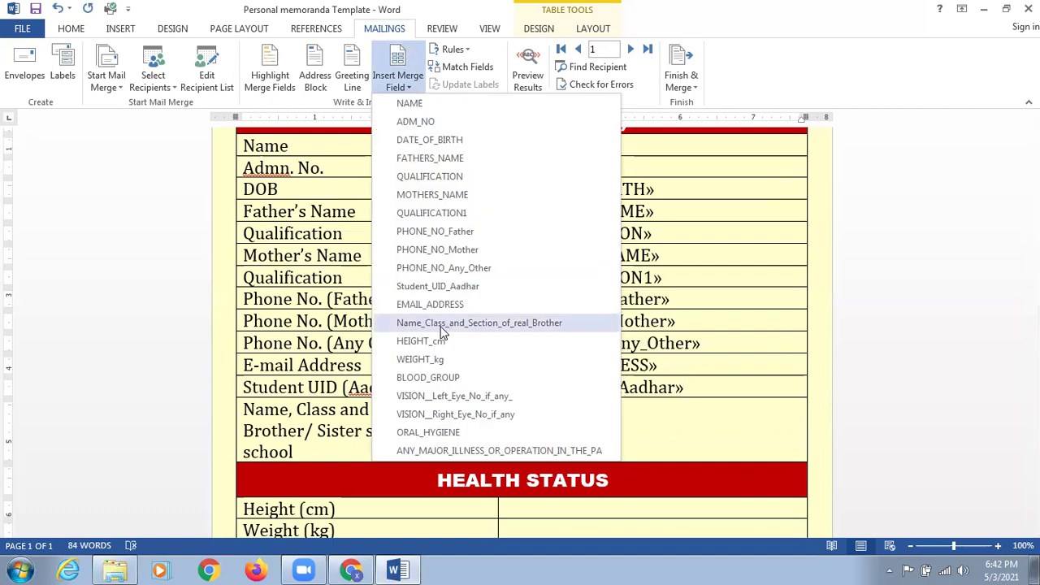
click(467, 324)
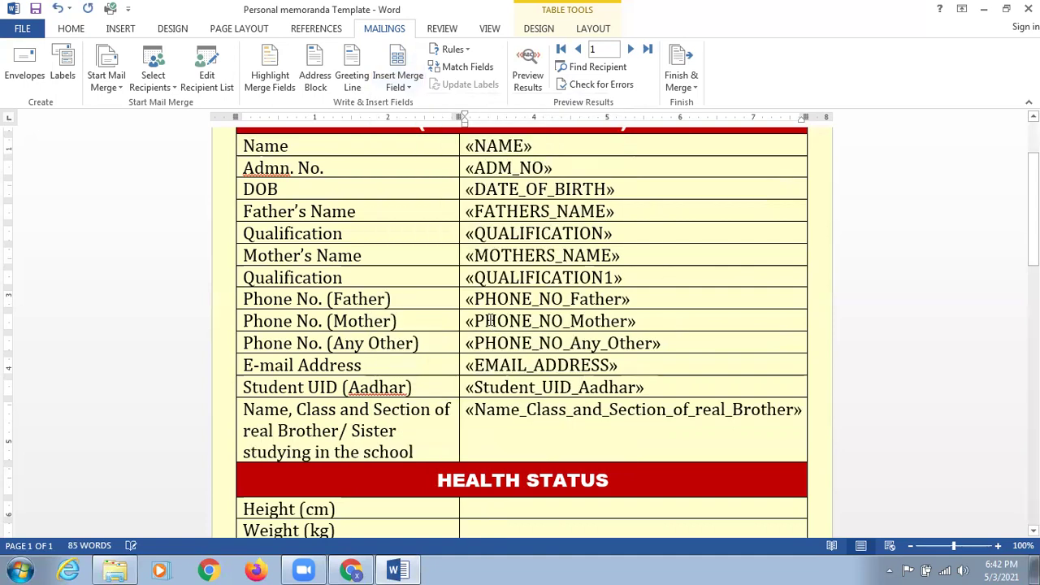
Insert the merge fields HEIGHT_cm, WEIGHT_kg and BLOOD_GROUP beside the Height, Weight and Blood Group labels under Health Status
scroll(470, 332, down, 3)
scroll(470, 331, down, 1)
click(468, 326)
click(409, 90)
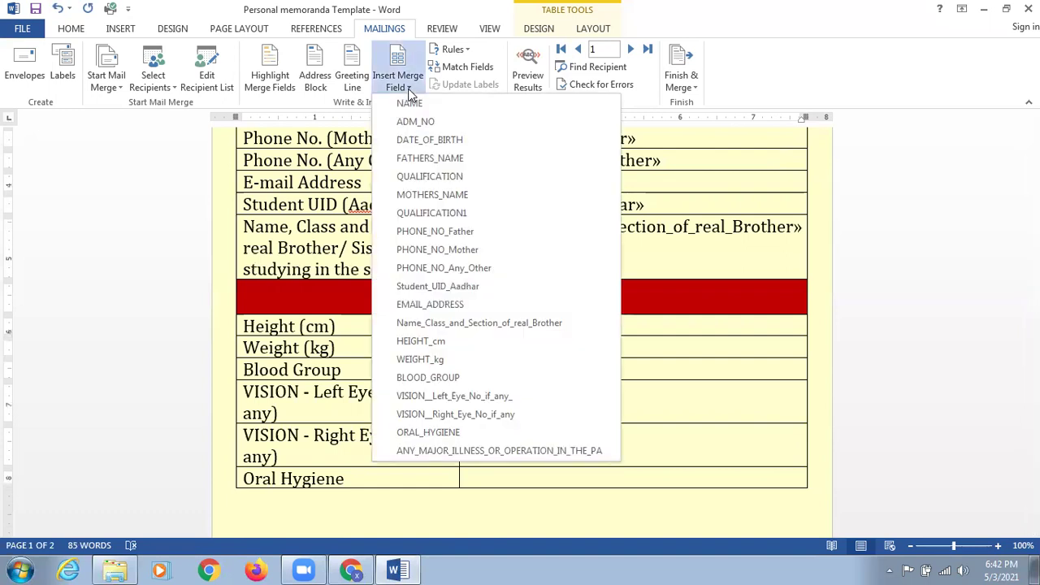
click(423, 341)
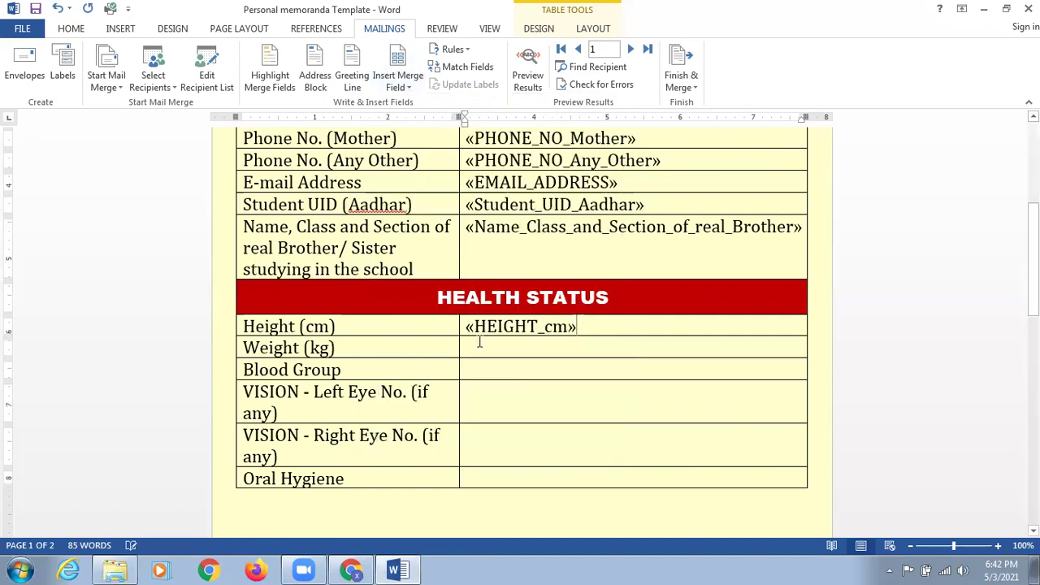
click(484, 347)
click(398, 82)
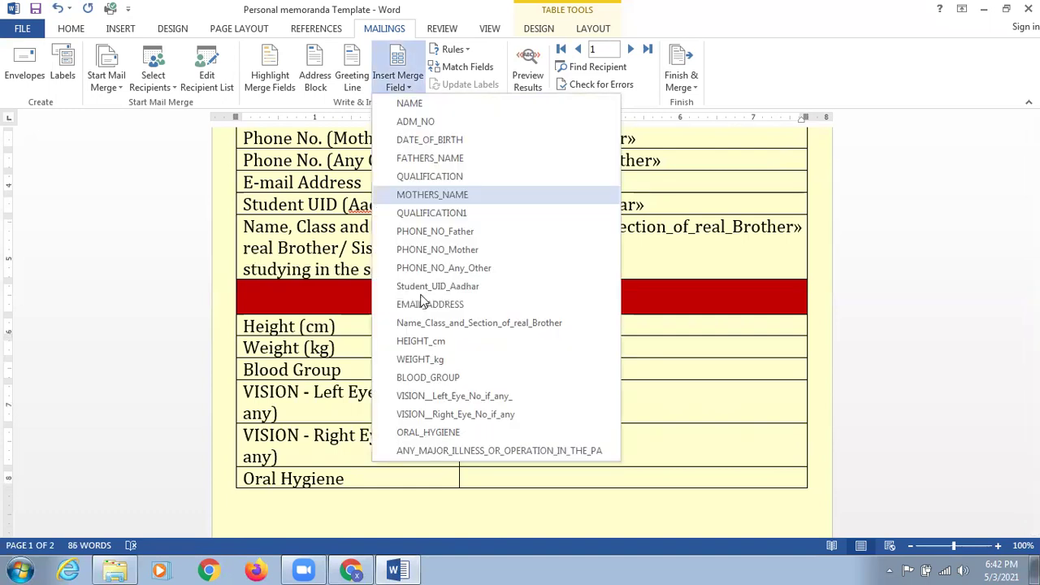
click(432, 360)
click(485, 369)
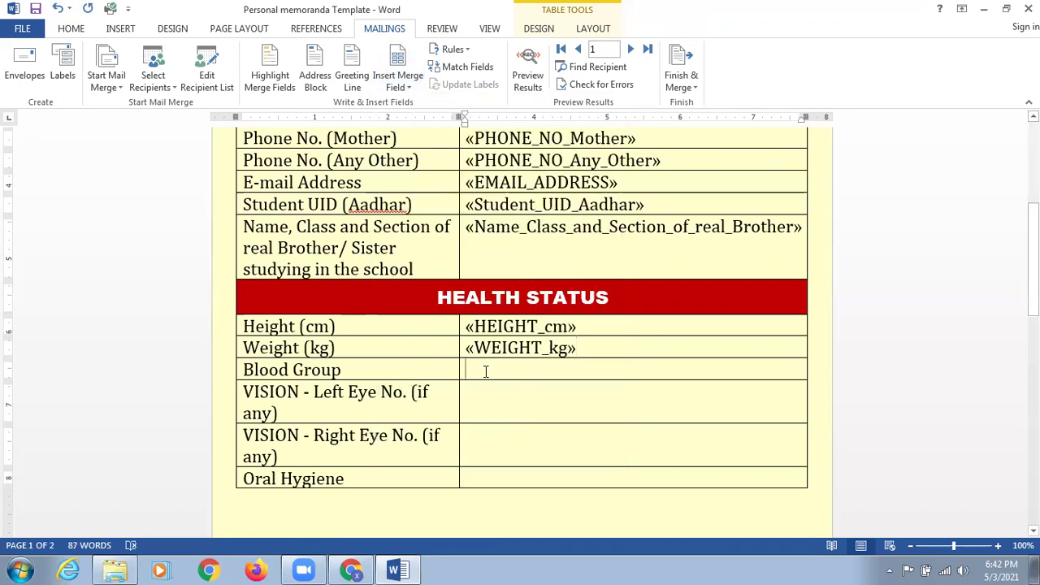
click(398, 81)
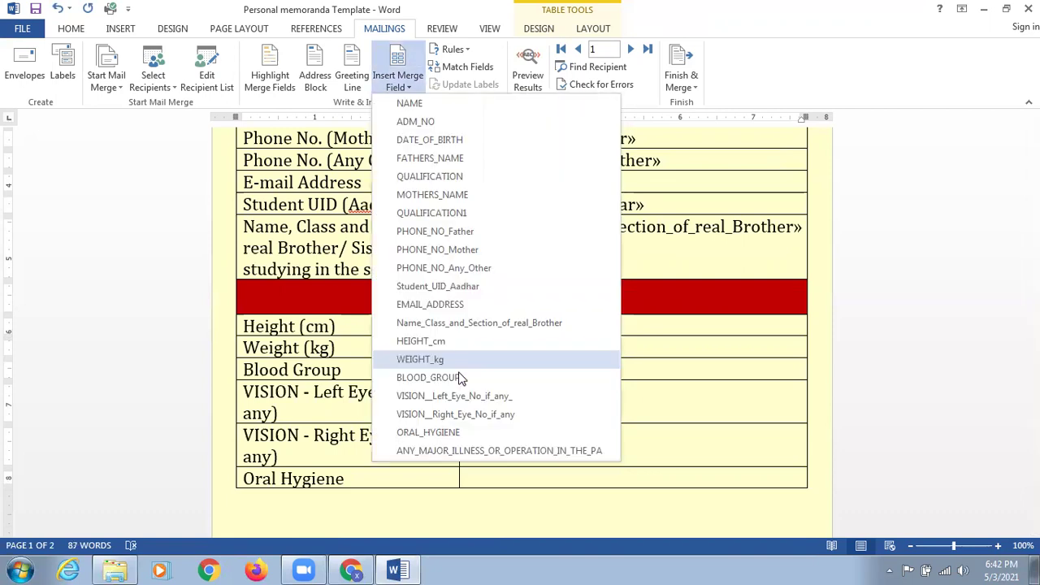
click(459, 375)
Insert the merge fields VISION__Left_Eye_No_if_any_ and VISION__Right_Eye_No_if_any beside the left and right eye vision labels
click(486, 399)
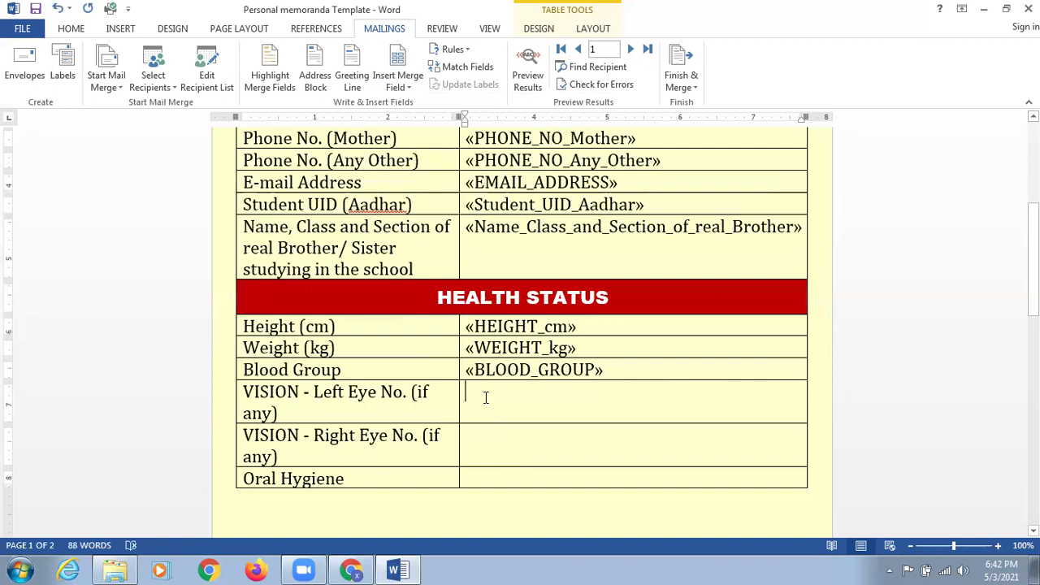
click(398, 81)
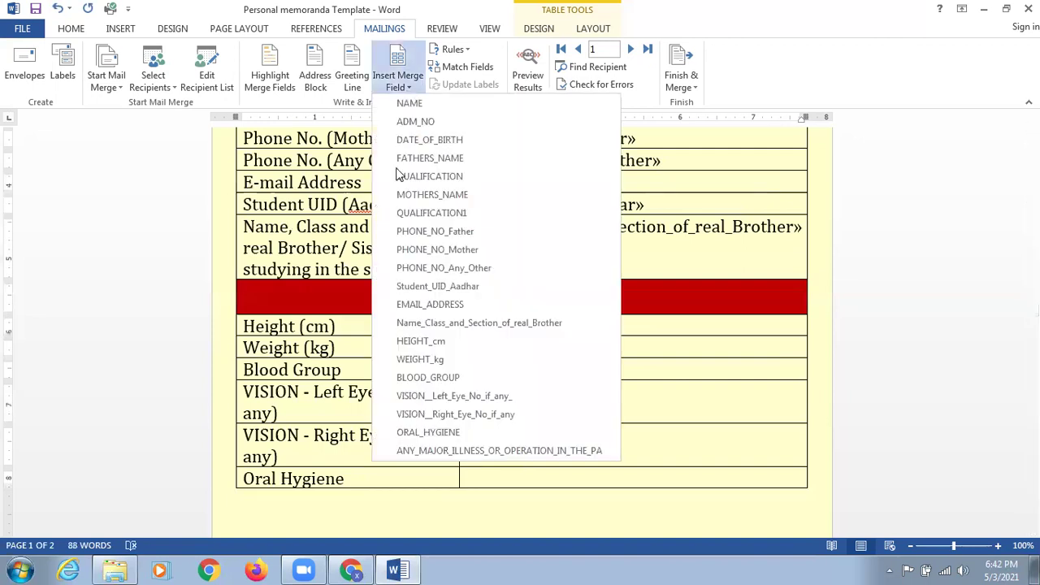
click(433, 395)
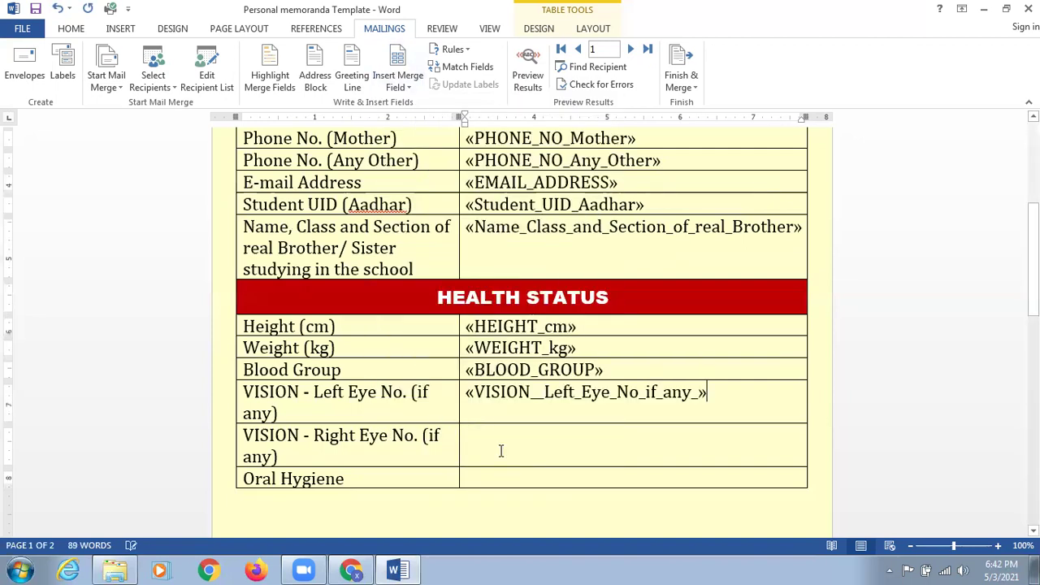
key(Down)
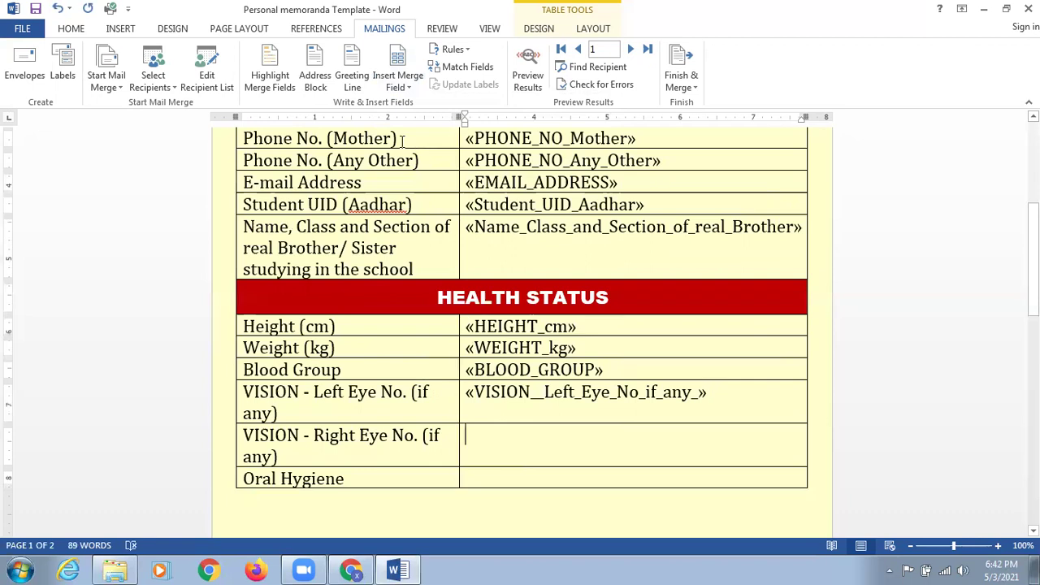
click(399, 77)
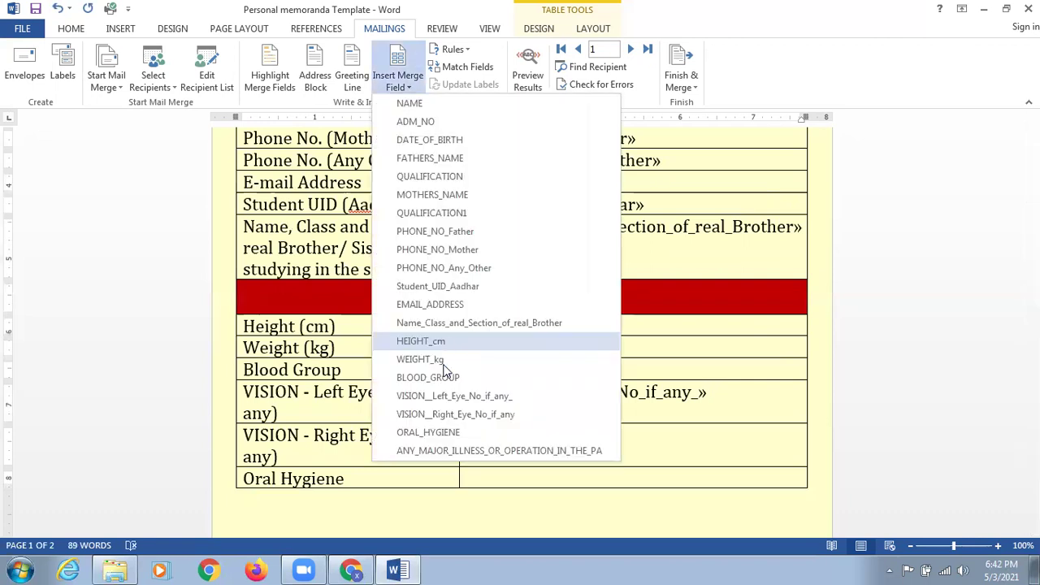
click(445, 414)
Insert the merge field ORAL_HYGIENE beside the Oral Hygiene label
scroll(516, 363, down, 3)
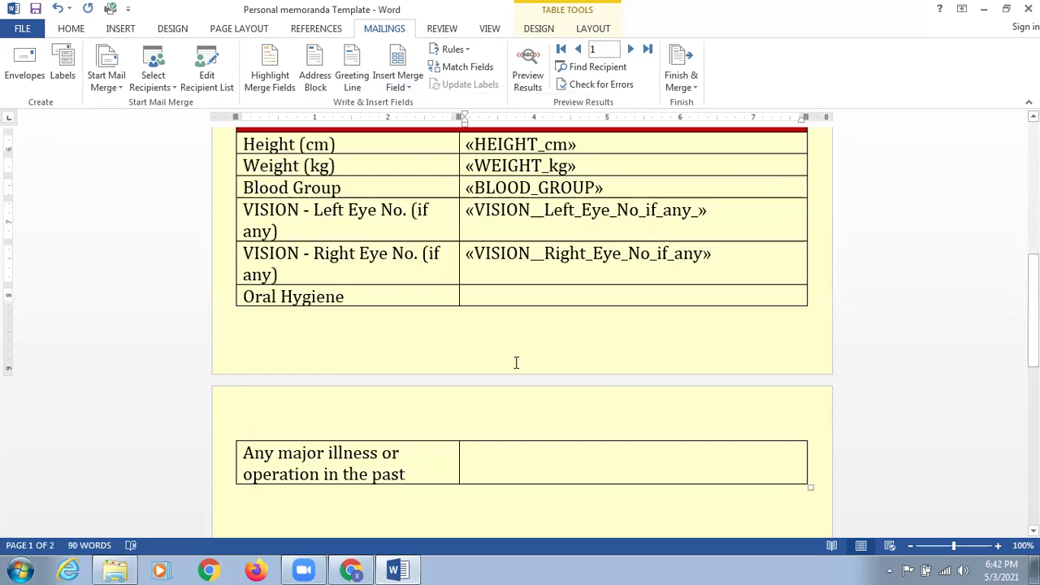
scroll(504, 366, up, 1)
scroll(492, 361, up, 1)
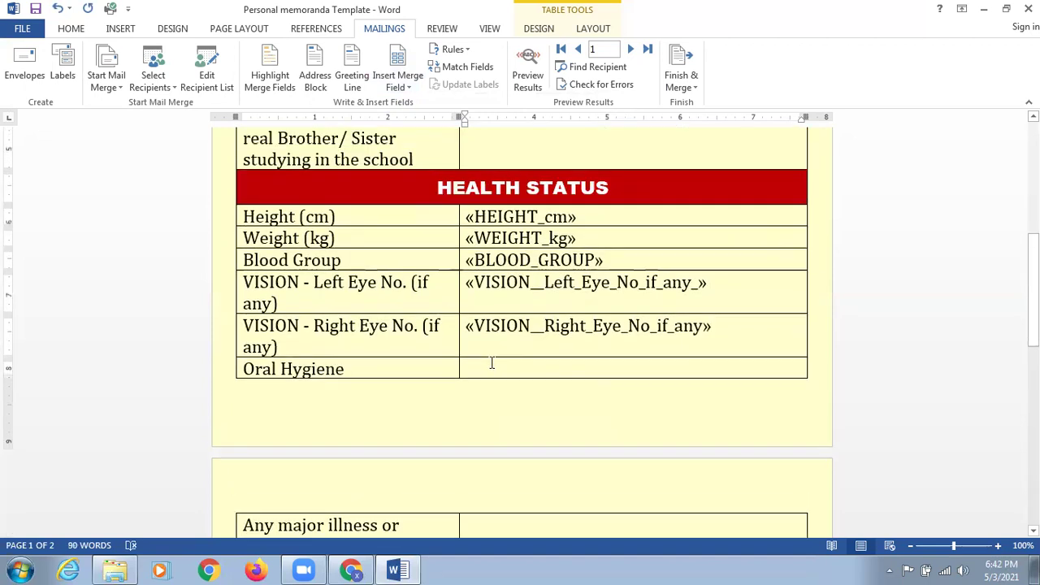
click(490, 363)
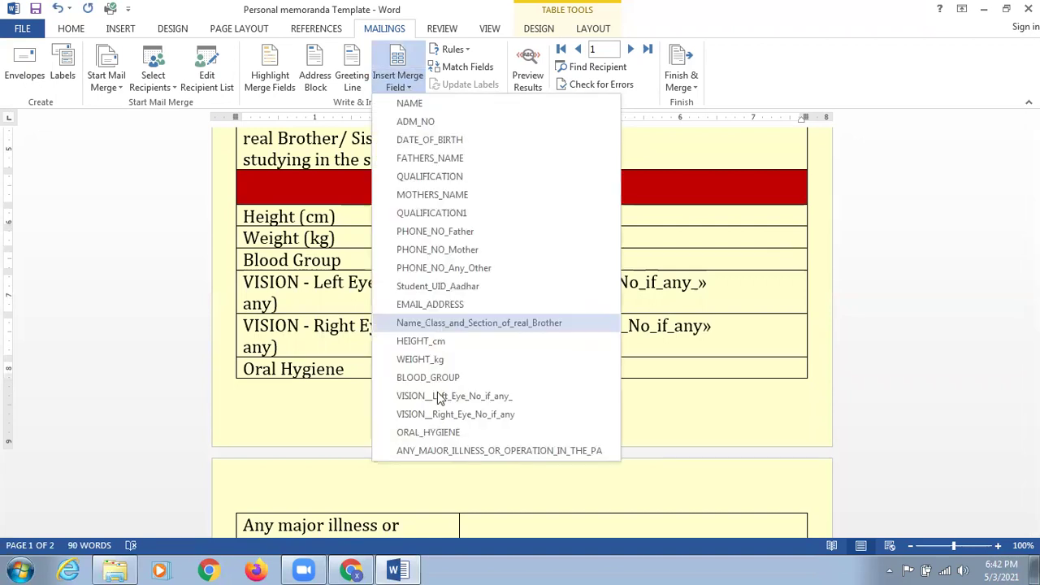
click(492, 432)
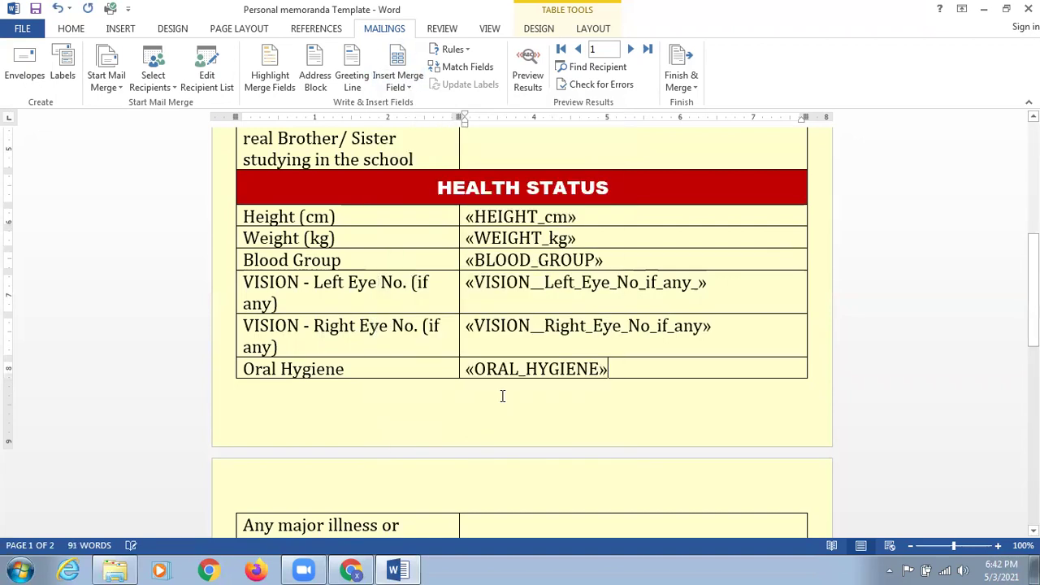
Insert the merge field ANY_MAJOR_ILLNESS_OR_OPERATION_IN_THE_PA beside the label for any major illness or operation in the past
scroll(492, 366, down, 1)
key(ctrl+Home)
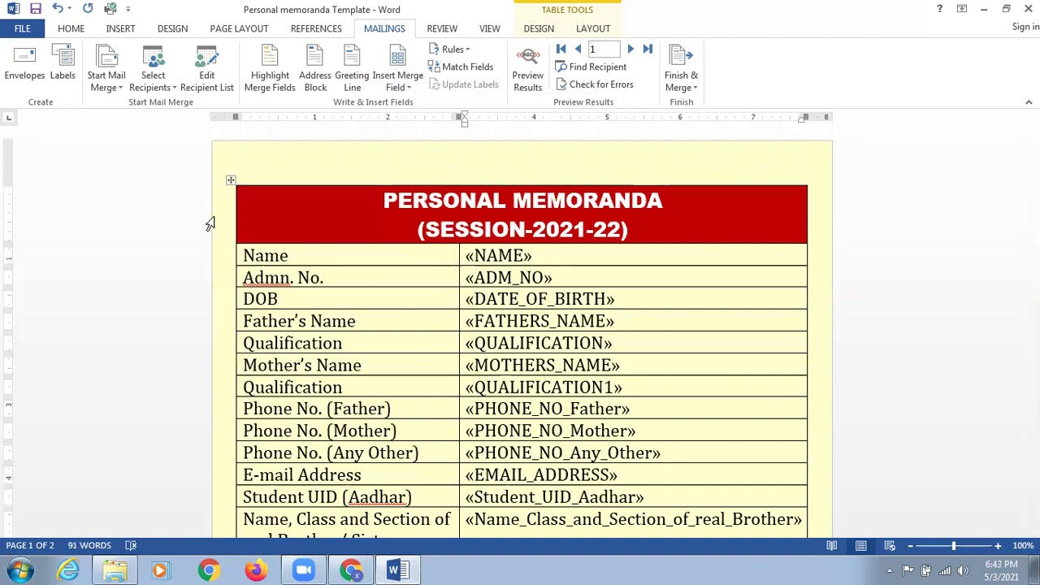
click(288, 211)
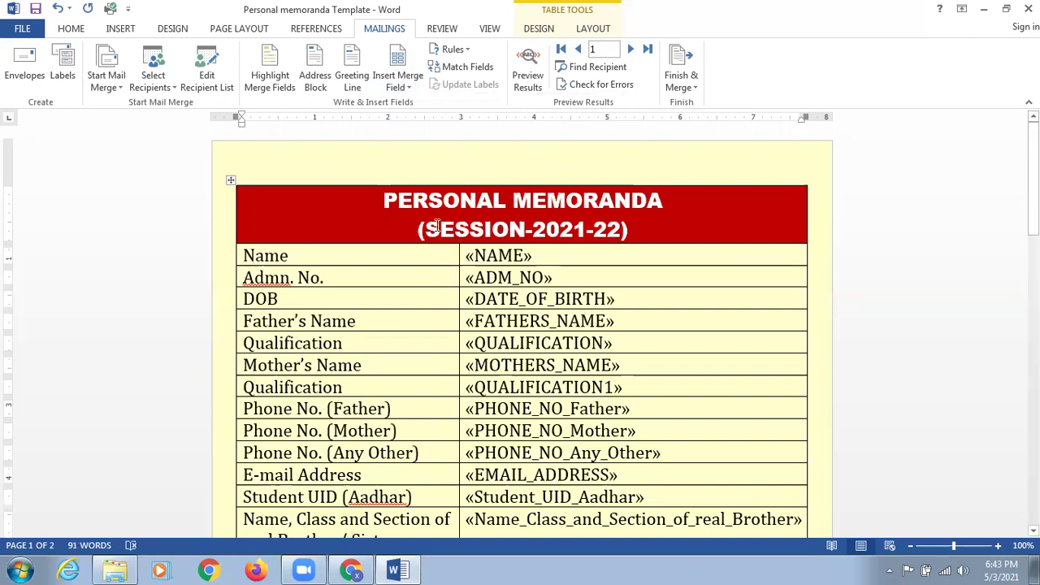
scroll(435, 227, down, 2)
scroll(431, 230, down, 4)
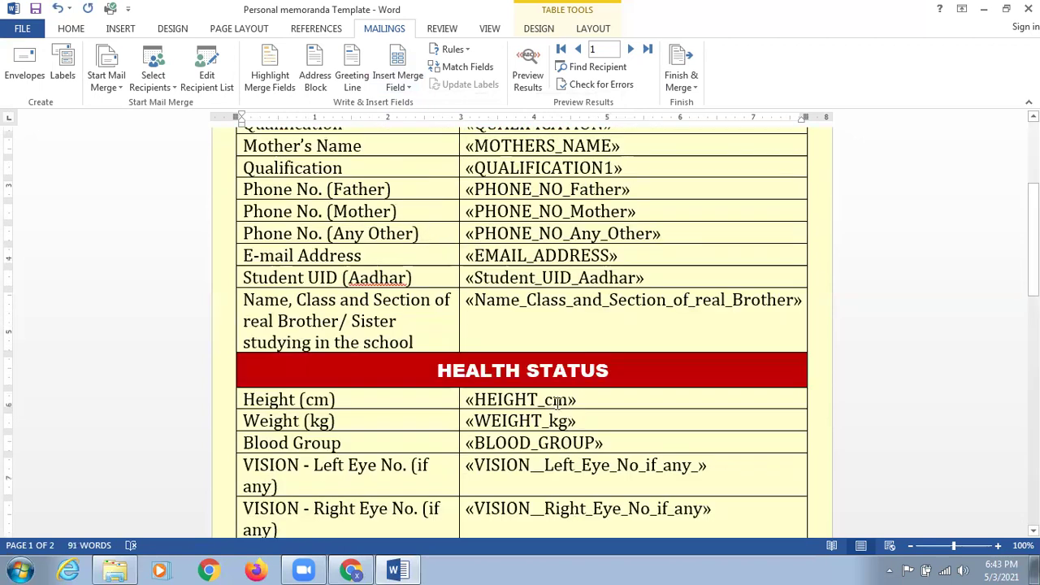
scroll(422, 238, down, 7)
click(406, 90)
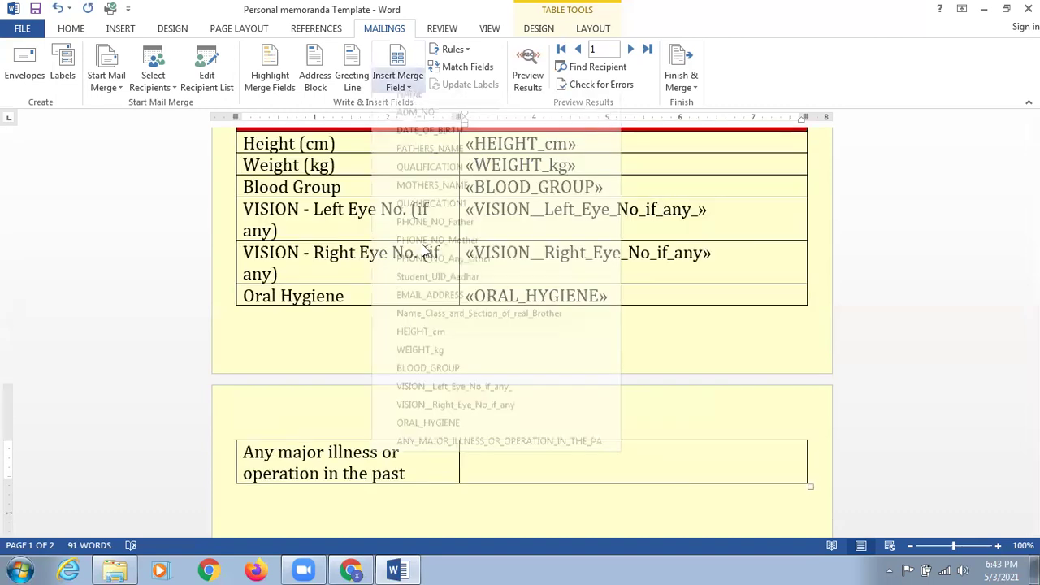
click(471, 450)
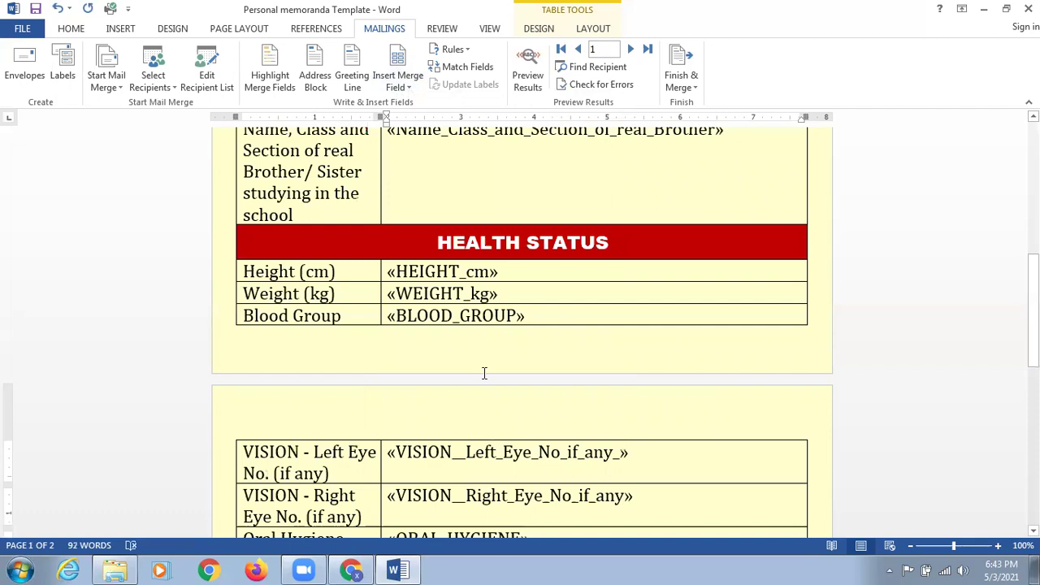
Review the merge fields inserted throughout the personal memoranda table, from the Health Status section back up to the Name row
scroll(483, 372, up, 4)
scroll(470, 371, up, 1)
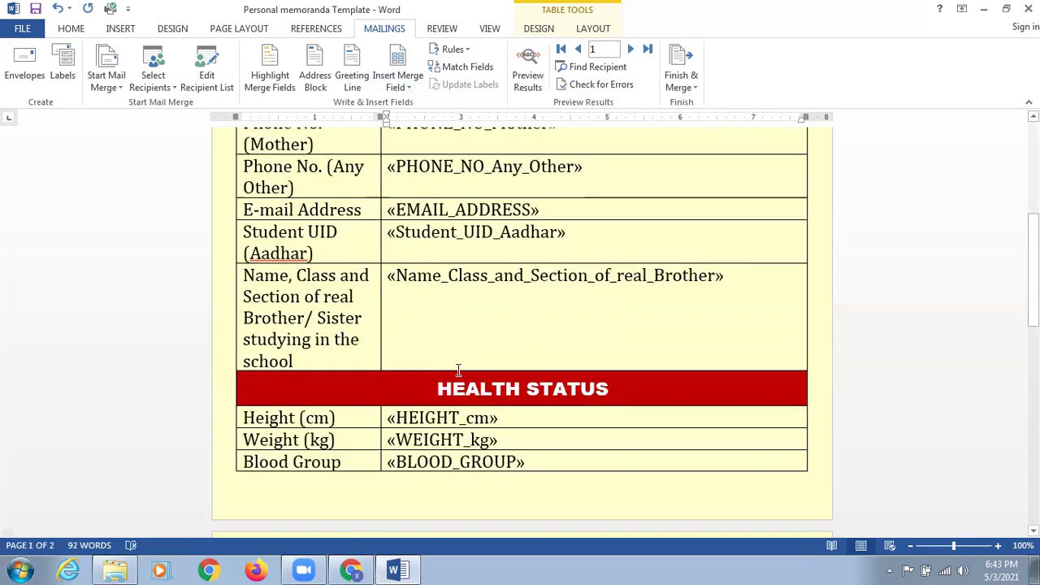
scroll(460, 373, down, 10)
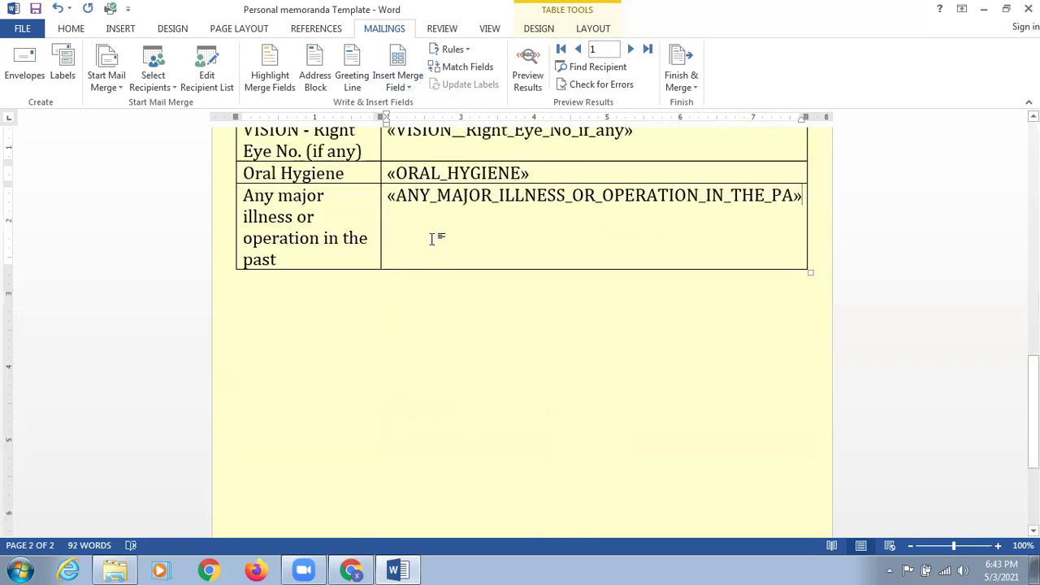
scroll(425, 237, up, 7)
scroll(420, 243, up, 9)
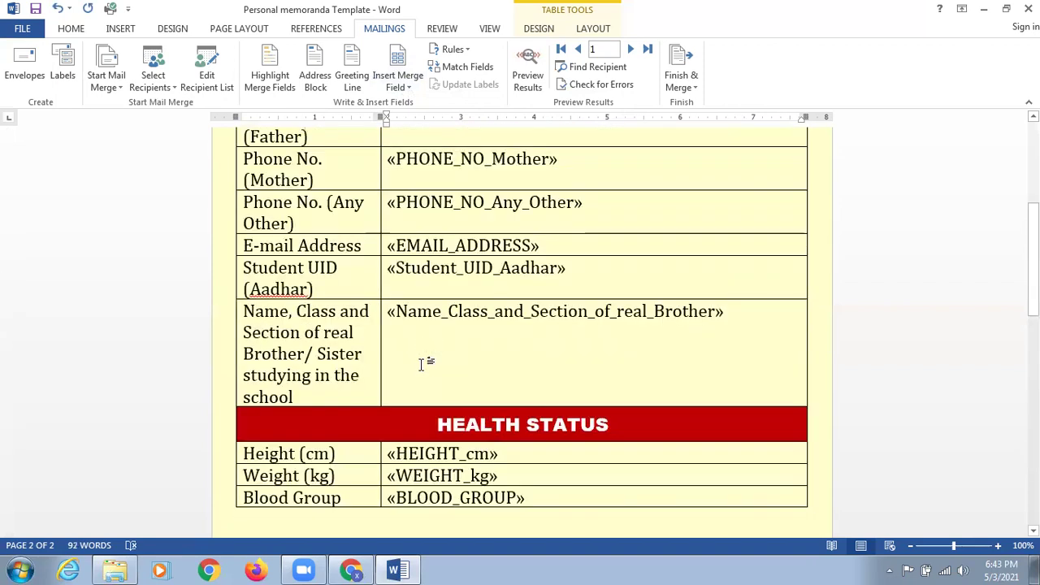
click(421, 385)
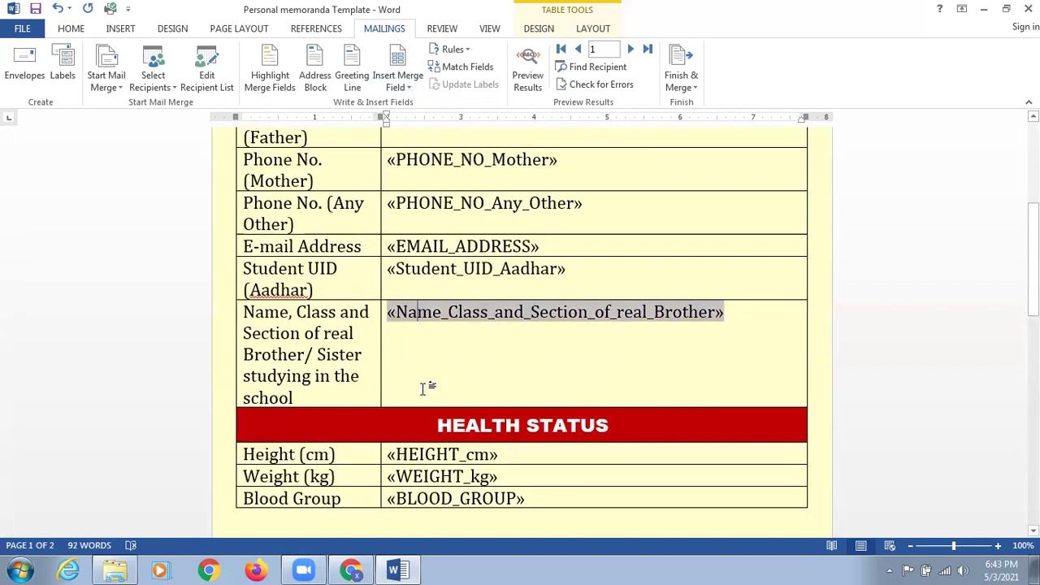
click(748, 314)
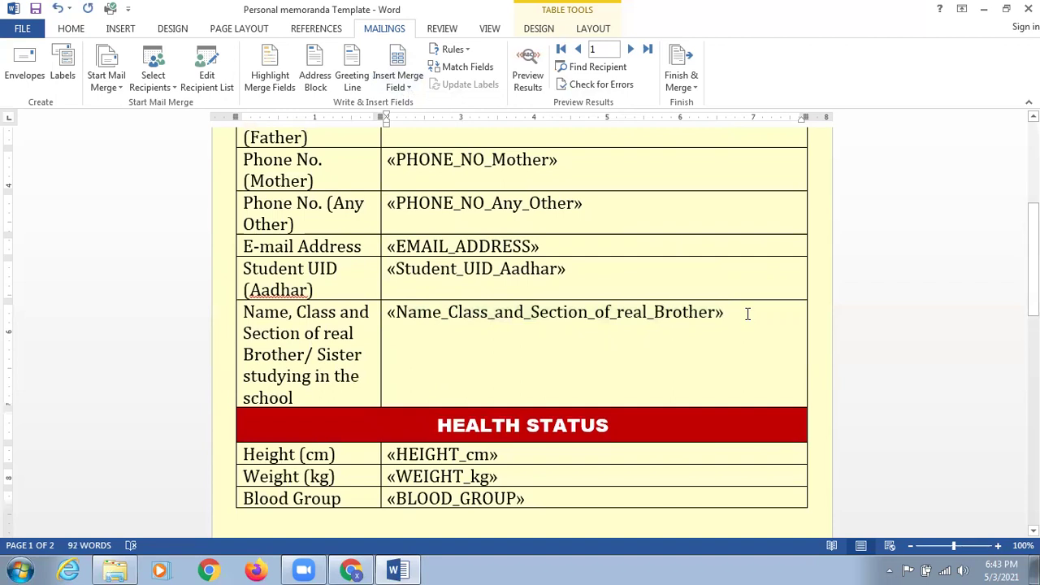
scroll(468, 209, up, 3)
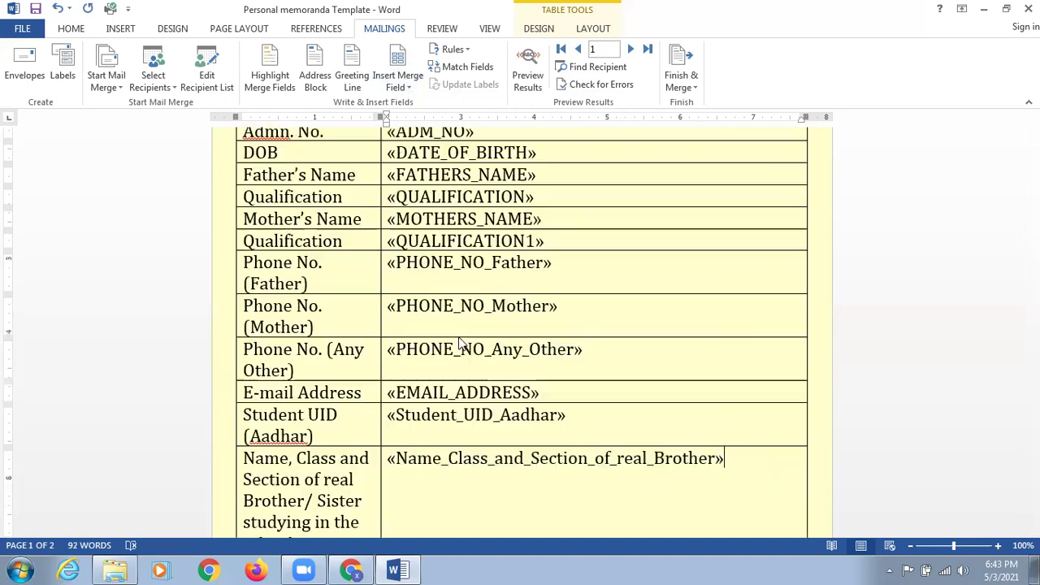
scroll(455, 319, up, 3)
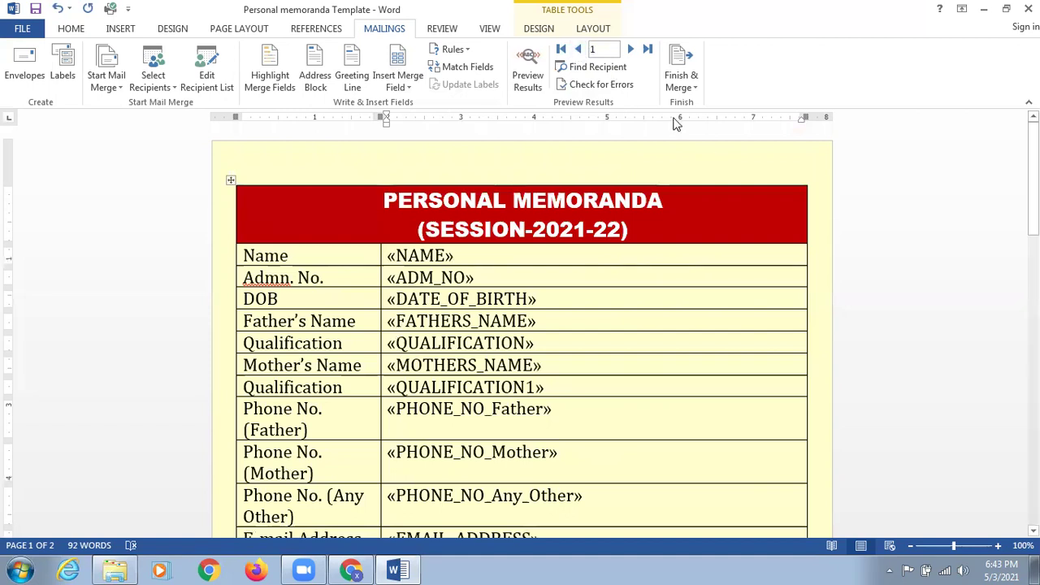
click(695, 89)
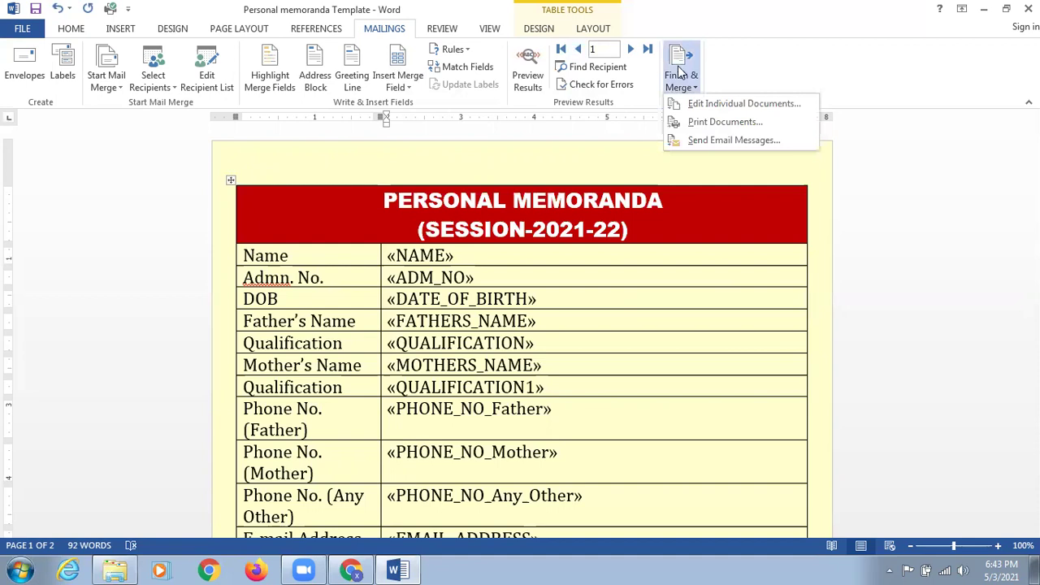
click(681, 70)
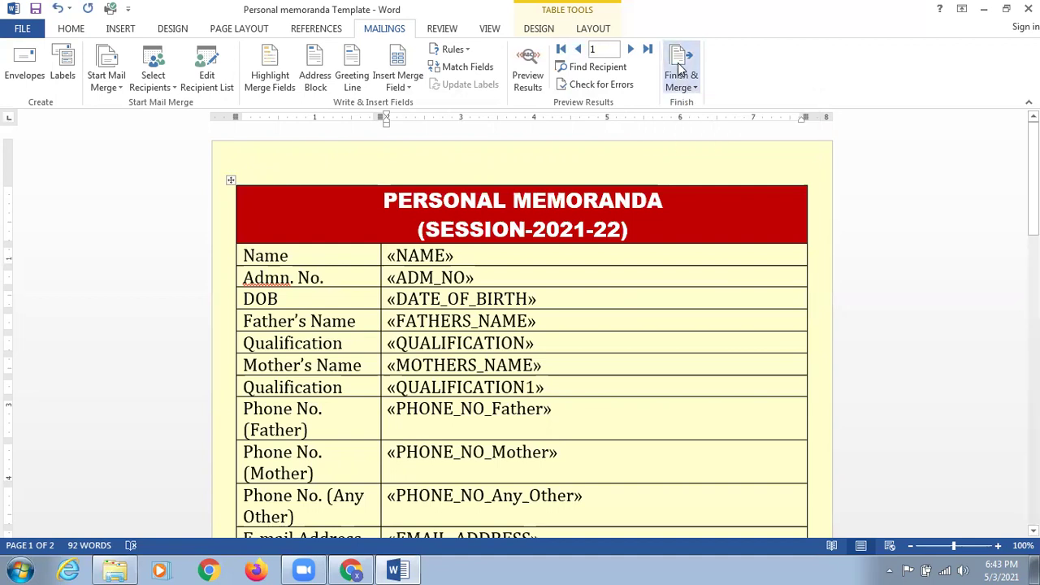
click(683, 88)
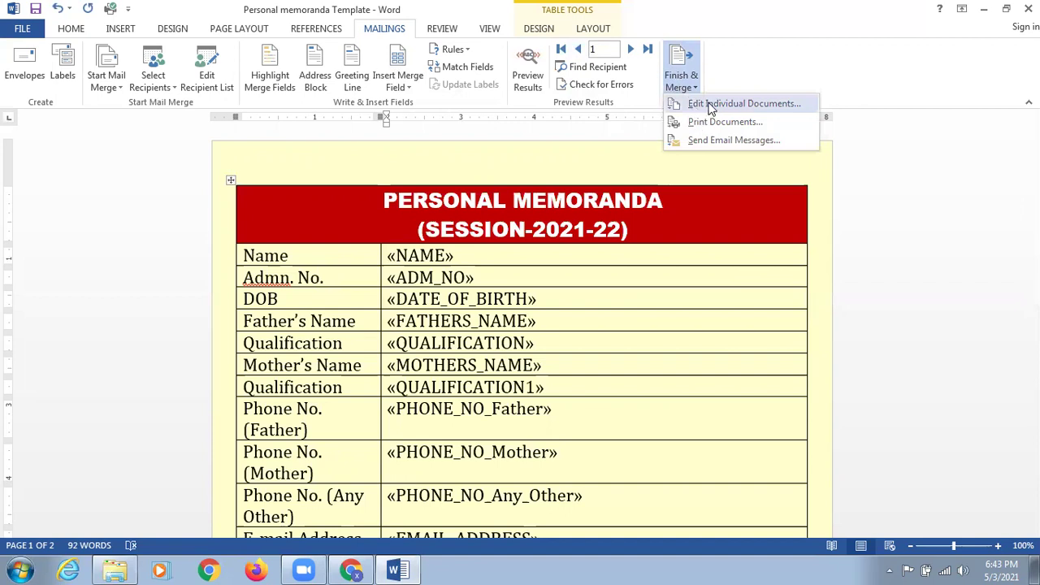
click(712, 123)
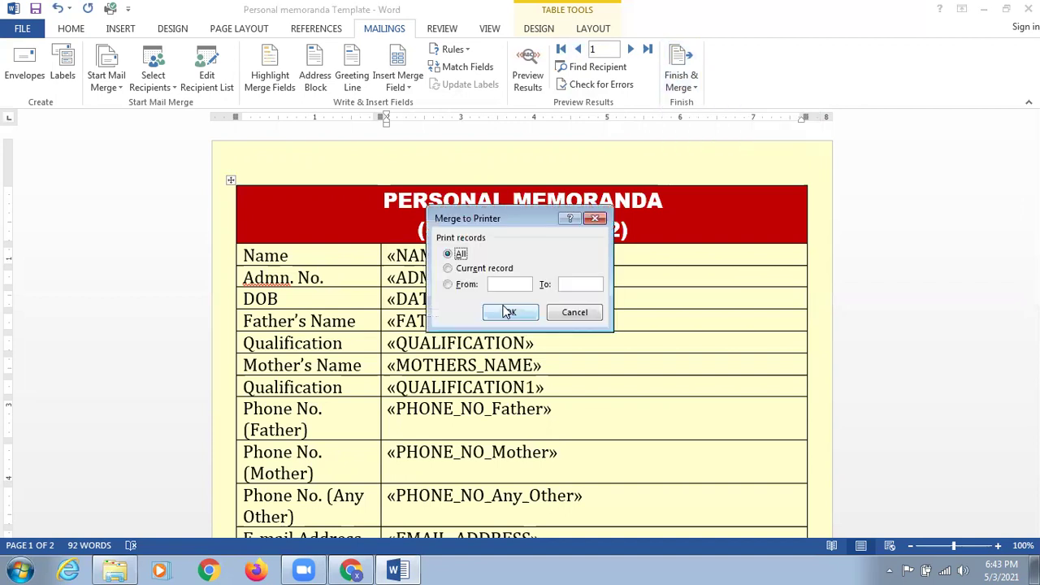
click(509, 319)
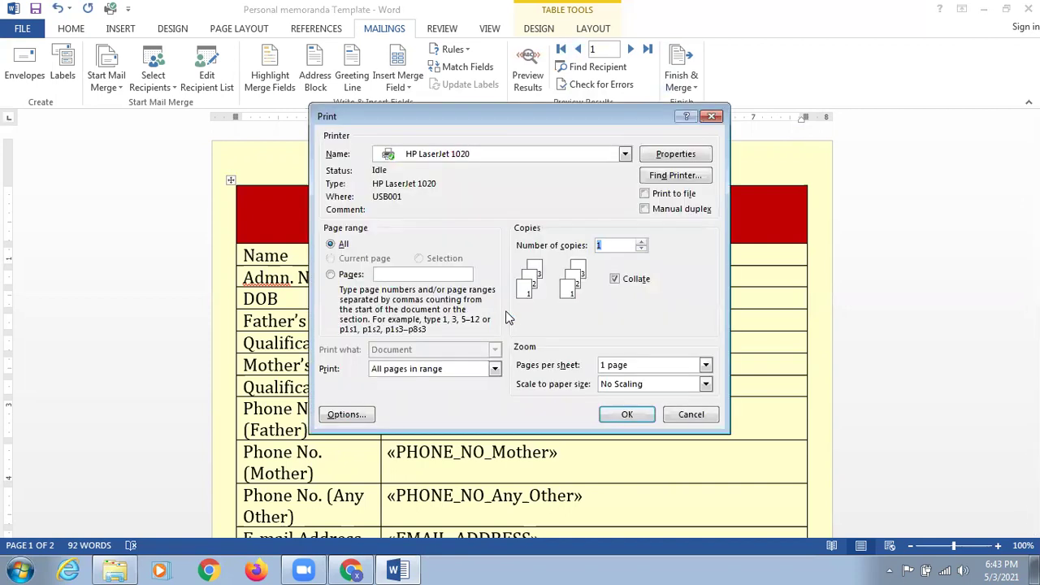
click(712, 118)
Finish the merge by generating individual documents for all records in a new document
click(684, 89)
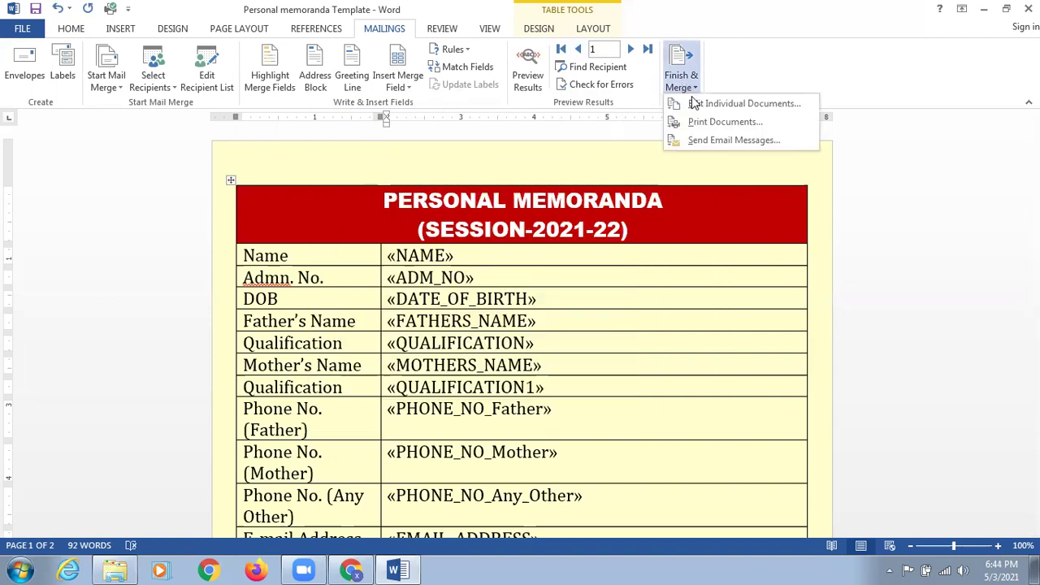
key(e)
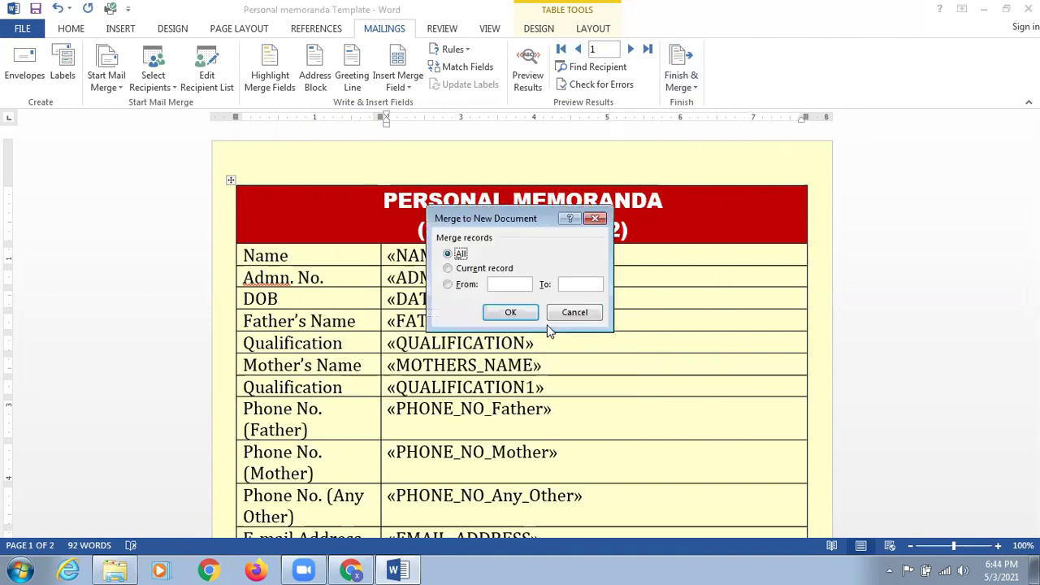
click(514, 311)
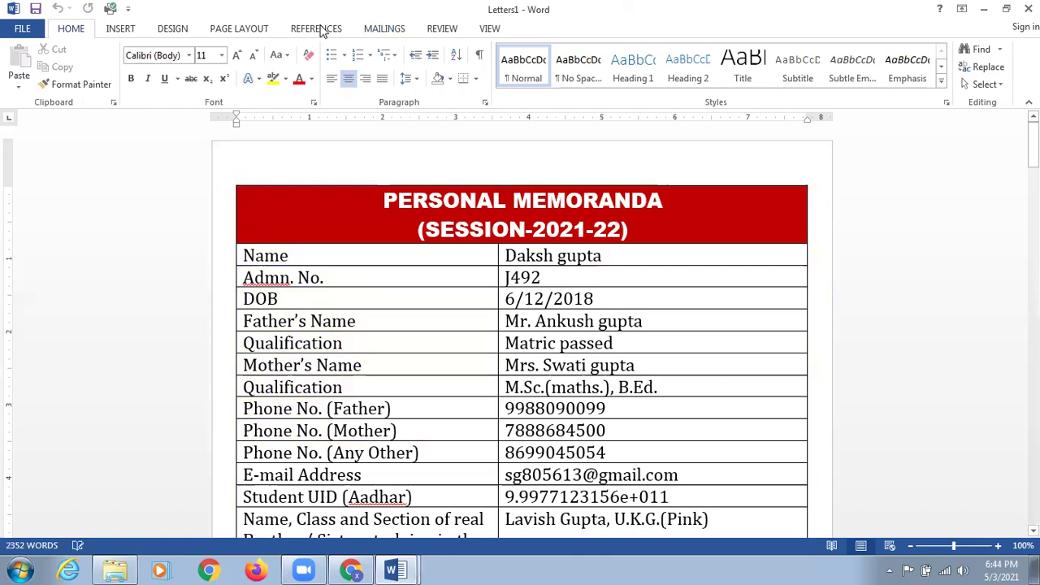
Attach the Desktop workbook PERSONAL MEMORANDA (Responses), table Form Responses 1$ with column headers in its first row, as the merged document's recipient list
click(385, 30)
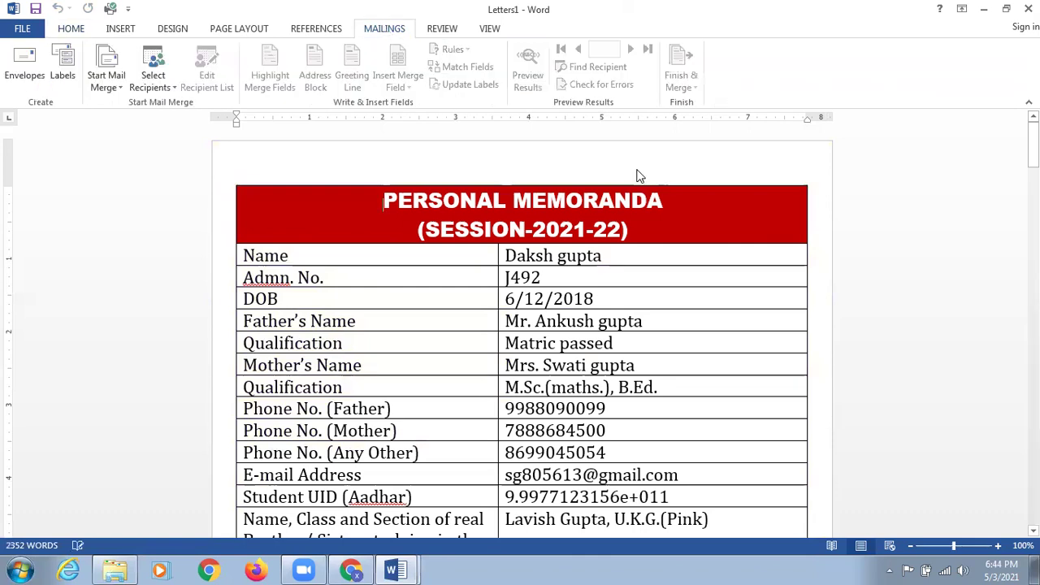
click(532, 277)
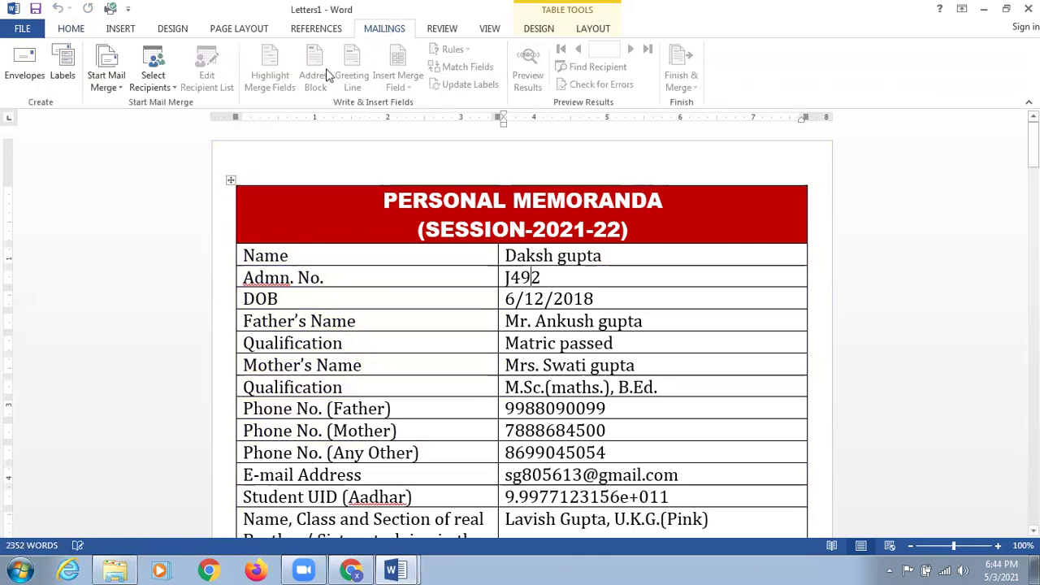
click(168, 92)
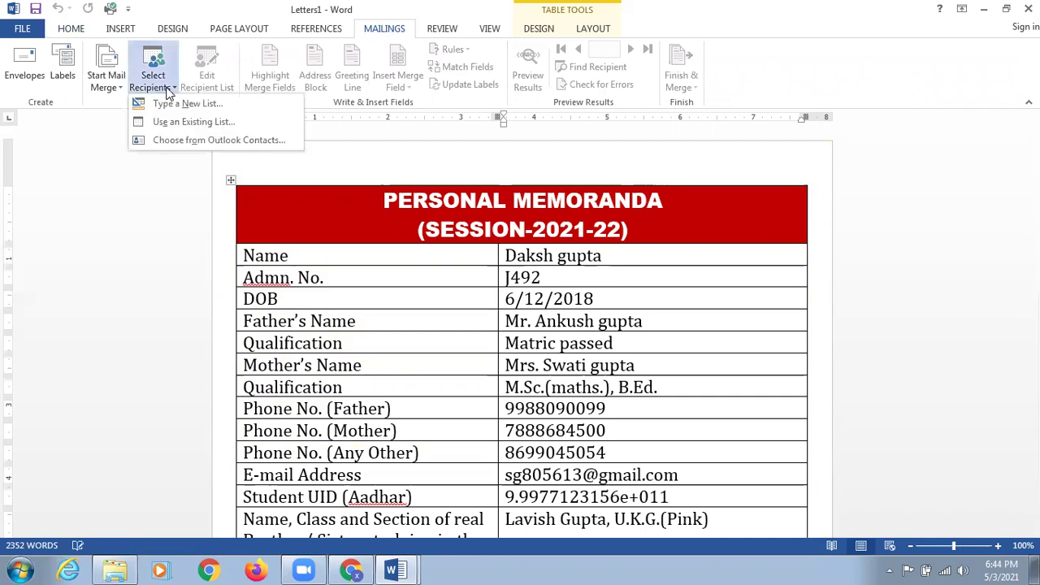
click(179, 126)
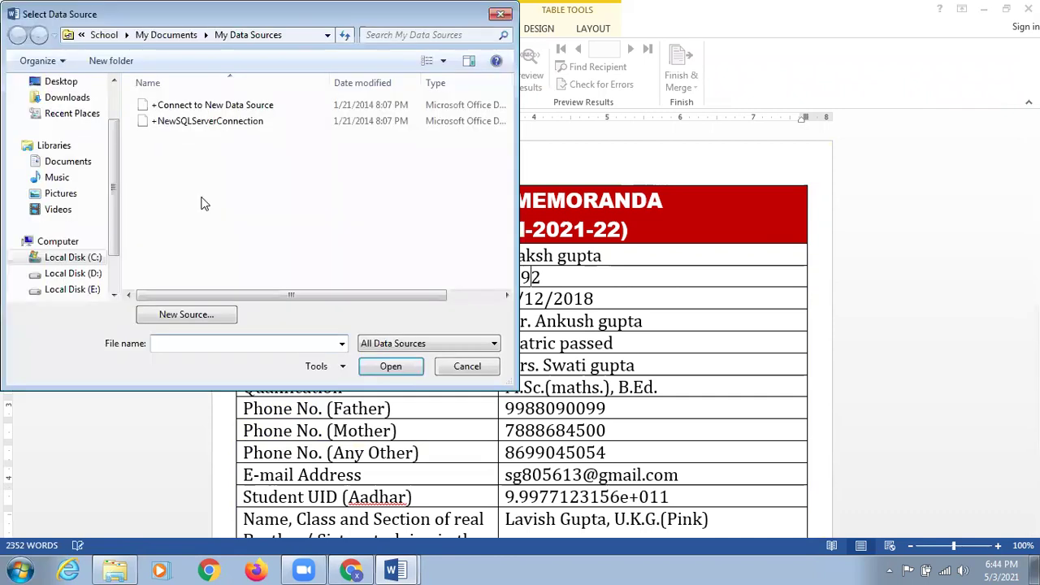
scroll(74, 140, up, 2)
click(74, 137)
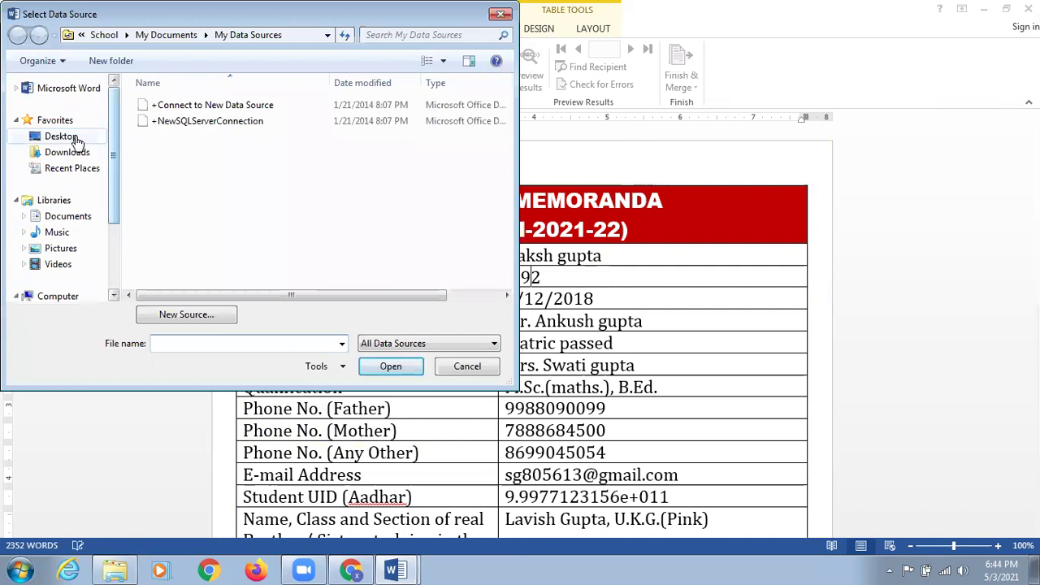
click(507, 229)
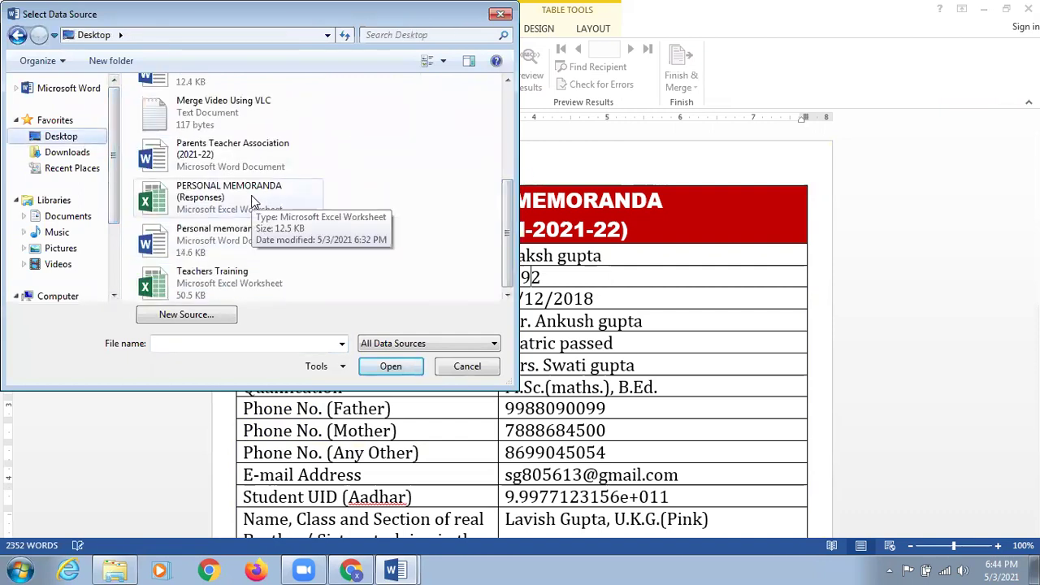
click(229, 195)
click(390, 367)
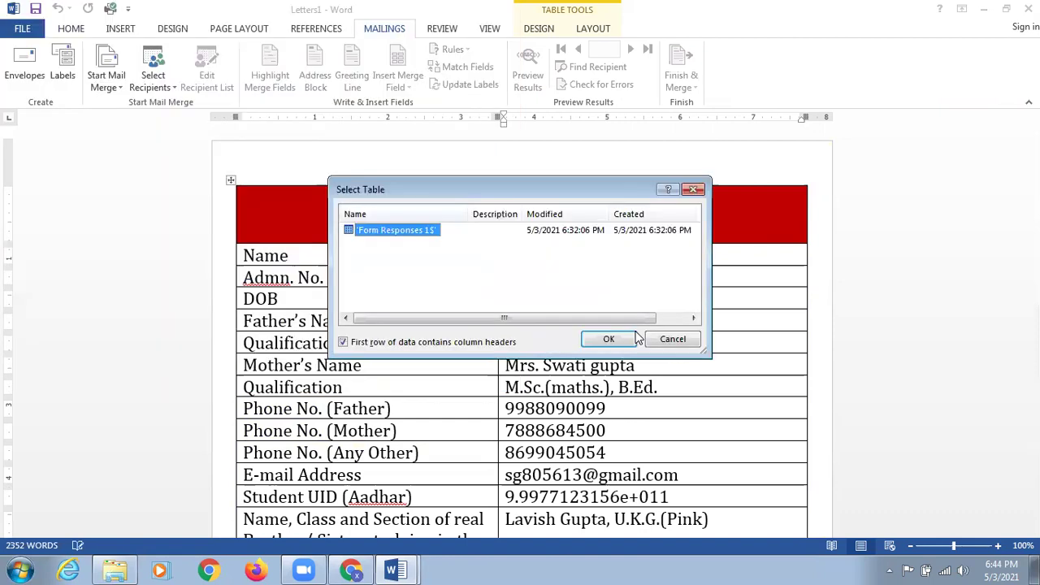
click(608, 340)
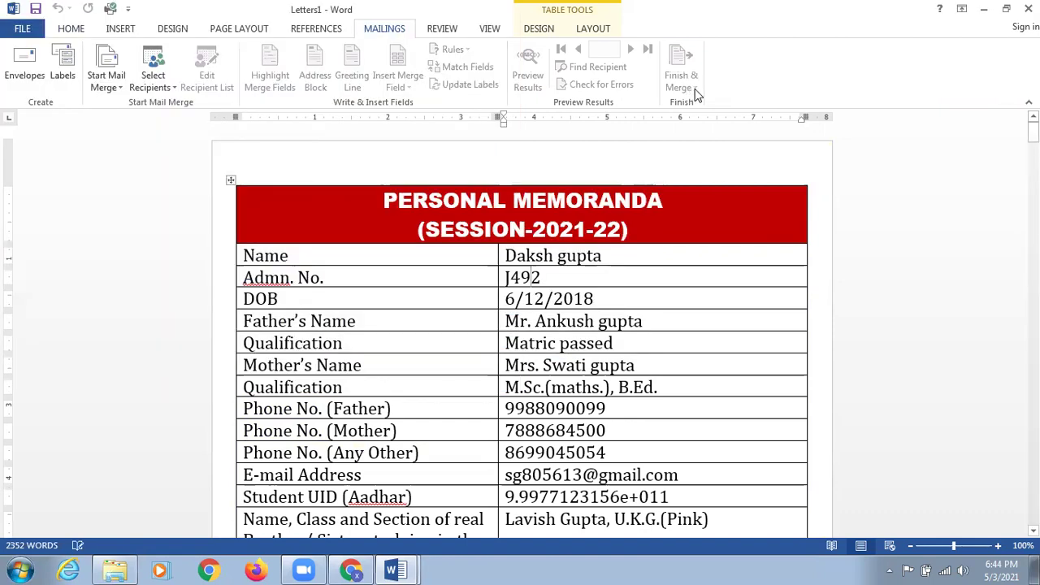
click(694, 91)
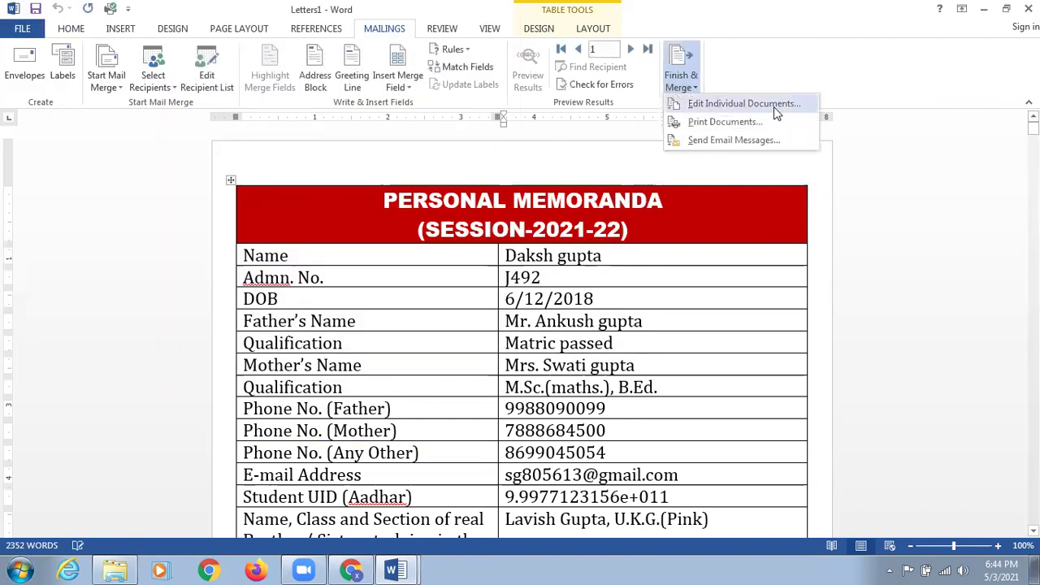
click(600, 295)
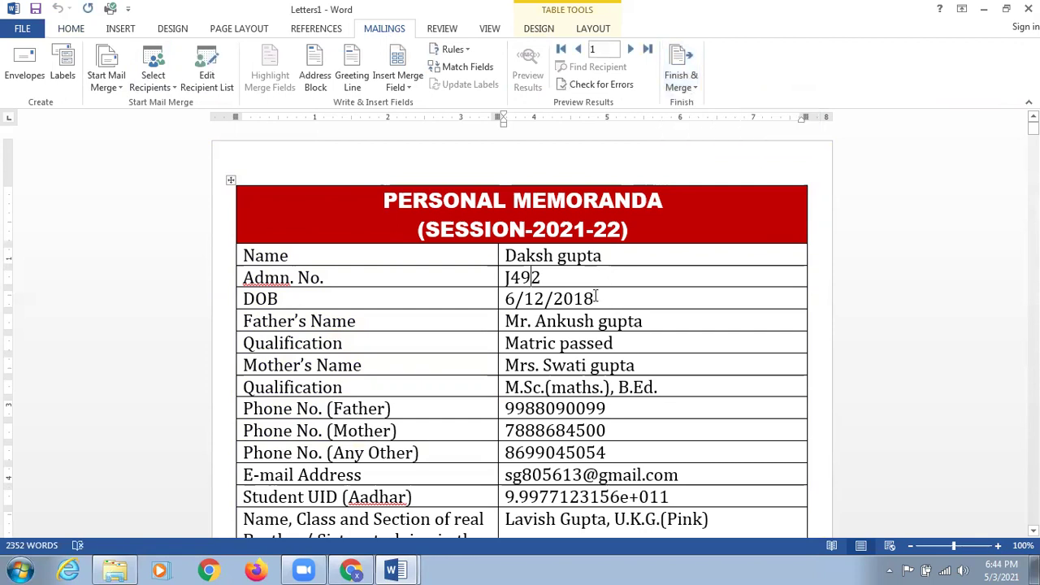
Examine the merged memoranda pages, checking the students' filled-in personal details and health status entries
scroll(594, 290, down, 3)
scroll(594, 283, down, 3)
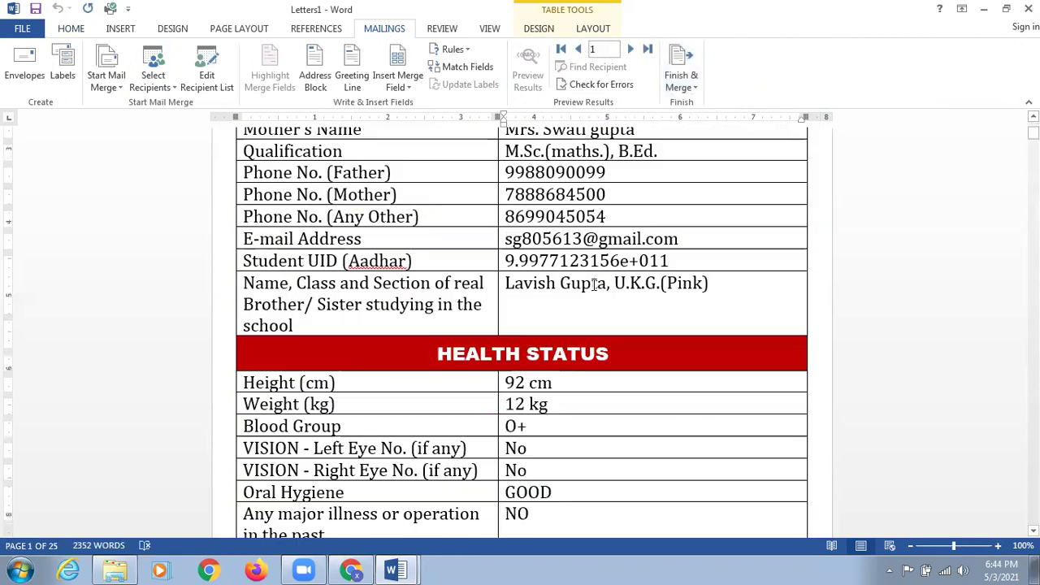
scroll(594, 283, down, 5)
scroll(593, 281, down, 5)
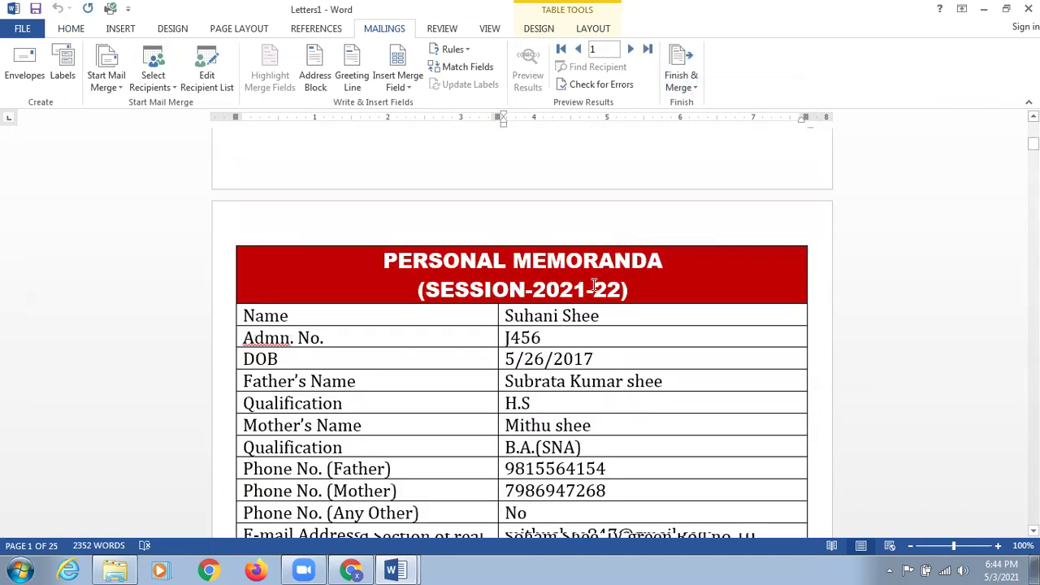
scroll(594, 282, up, 1)
scroll(594, 283, up, 12)
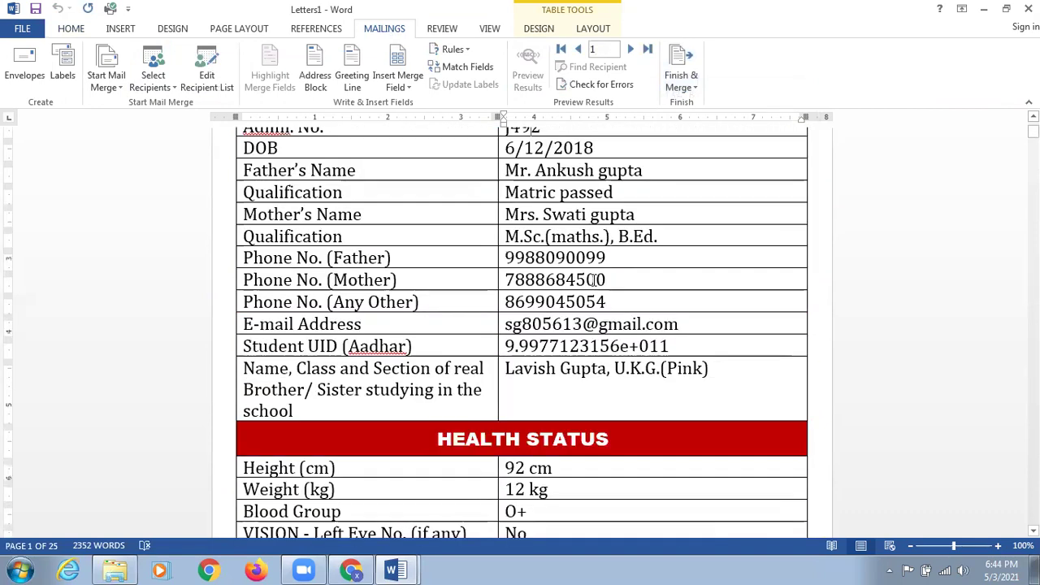
scroll(594, 280, up, 4)
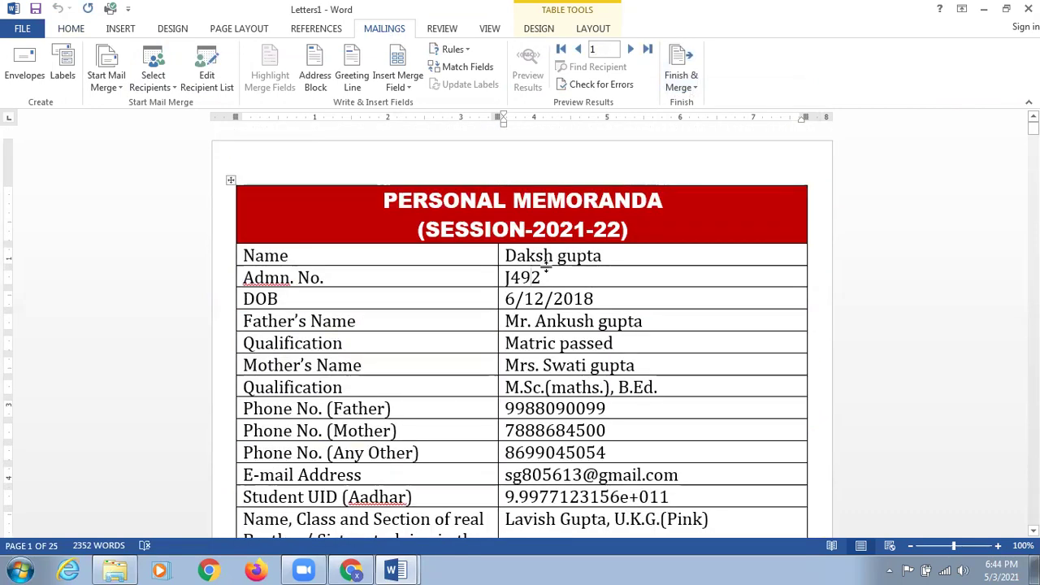
scroll(547, 270, down, 1)
scroll(546, 272, down, 6)
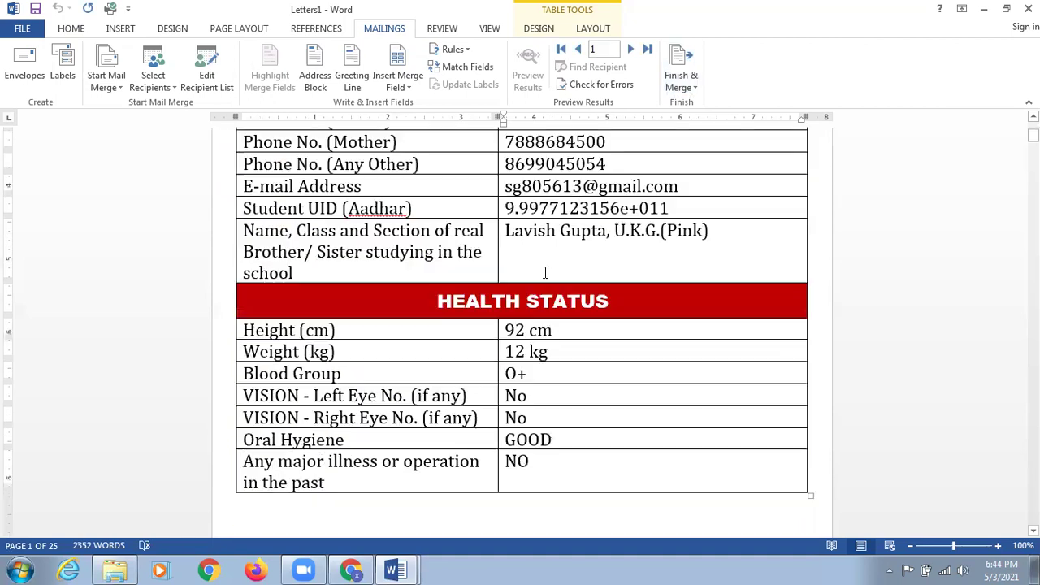
Examine the first five pages of the merged memoranda, checking each student's personal details and health status, and review the options for finishing the merge
scroll(545, 272, down, 4)
scroll(541, 278, down, 9)
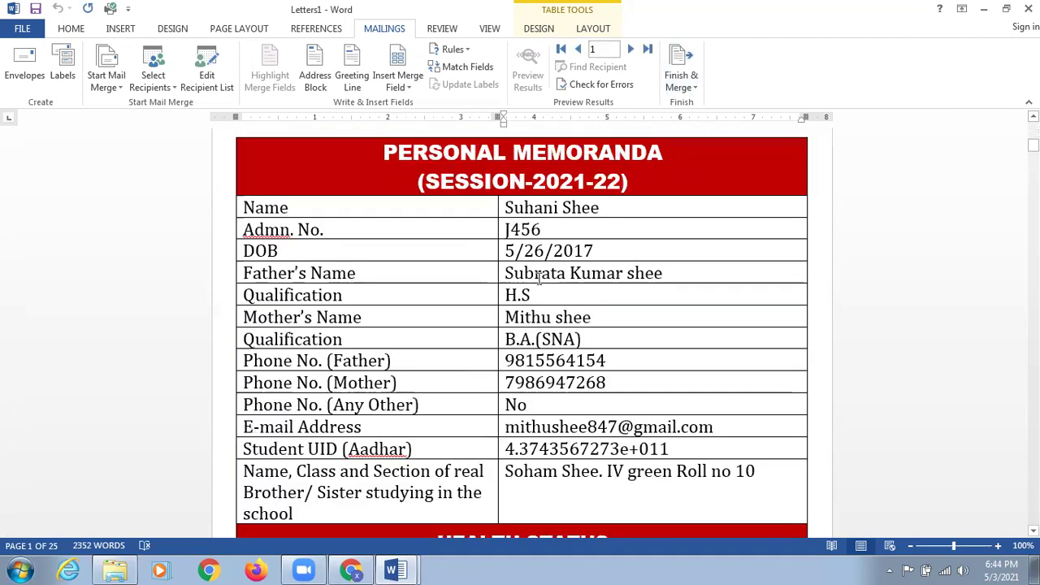
scroll(537, 281, down, 9)
scroll(536, 284, down, 18)
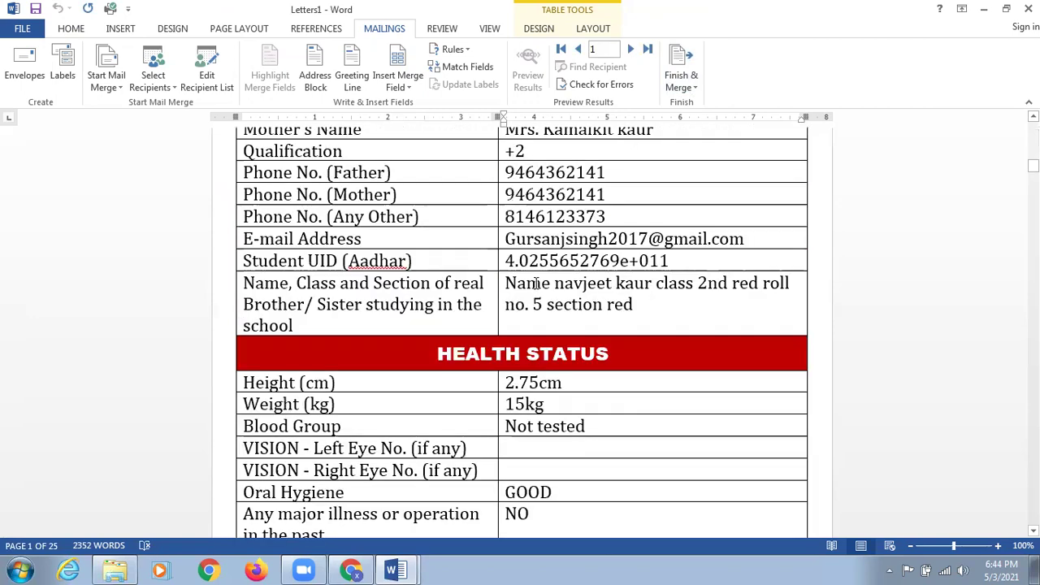
scroll(534, 288, down, 5)
scroll(533, 292, up, 20)
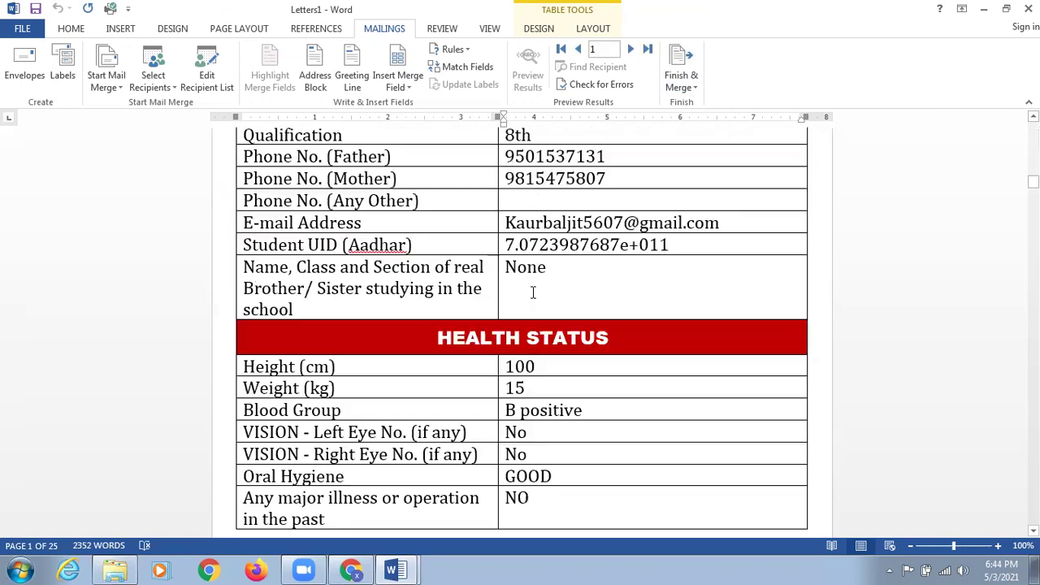
scroll(533, 293, down, 9)
scroll(533, 293, down, 9)
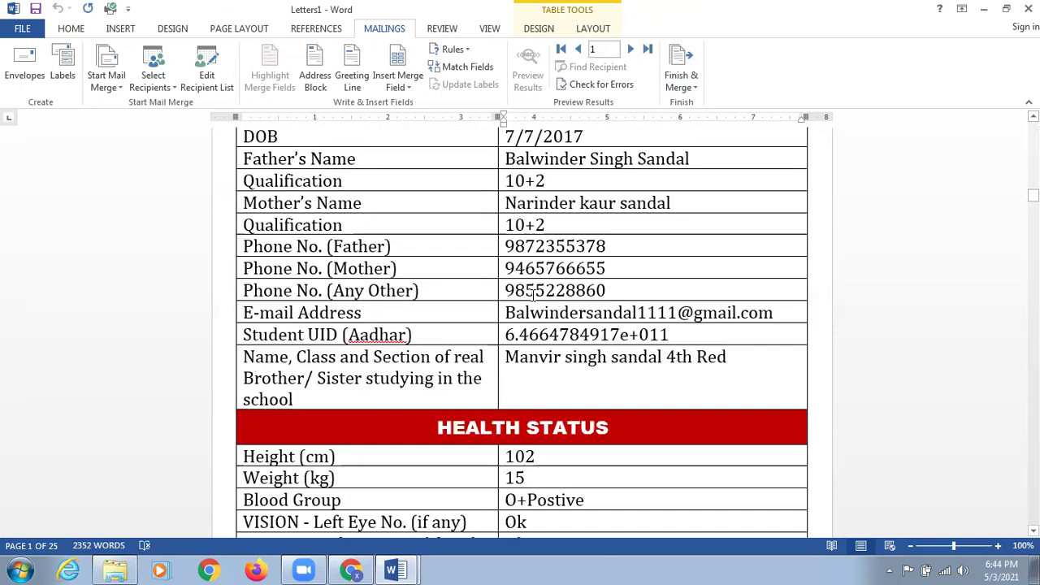
scroll(619, 324, down, 7)
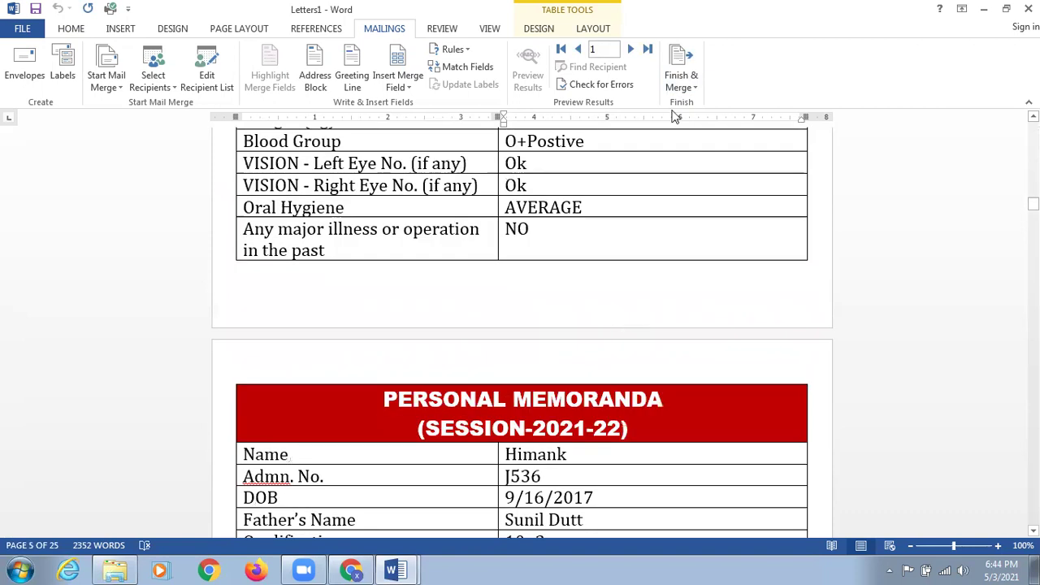
click(696, 94)
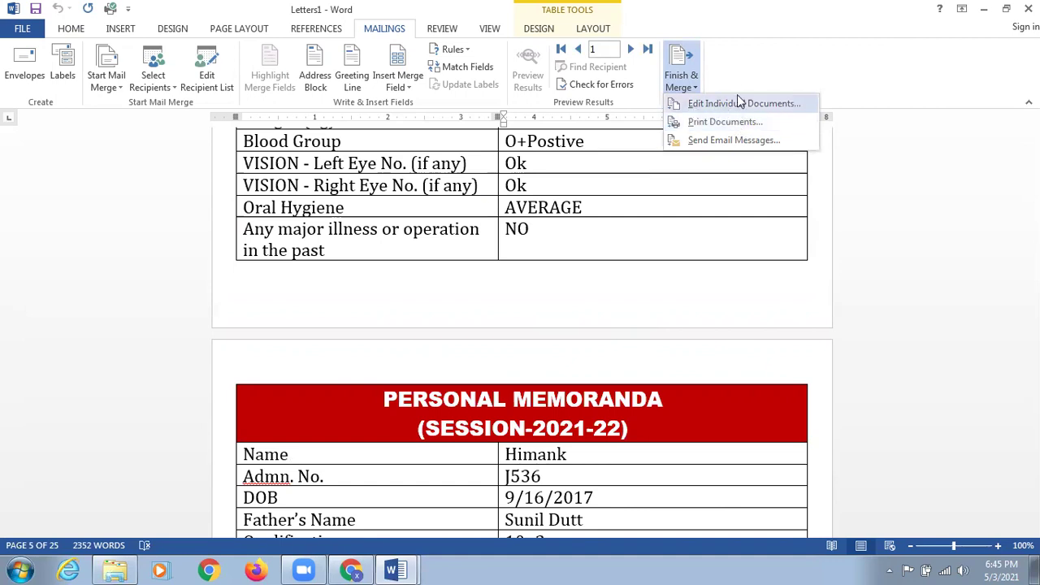
click(695, 295)
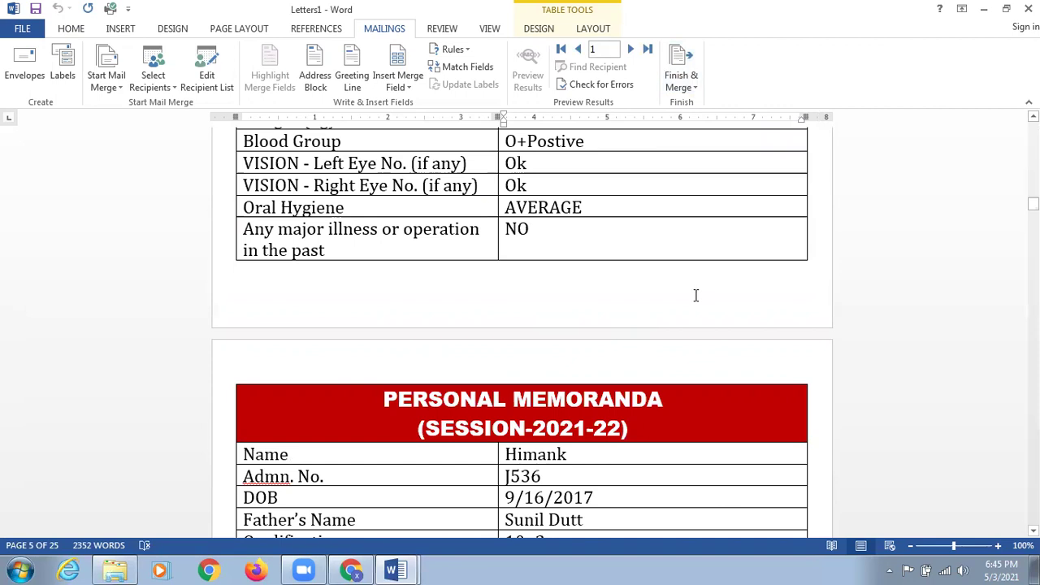
Examine the remaining merged memoranda from page 5 onward for filled-in details, and return to the first student's page
scroll(695, 295, down, 6)
scroll(281, 429, down, 2)
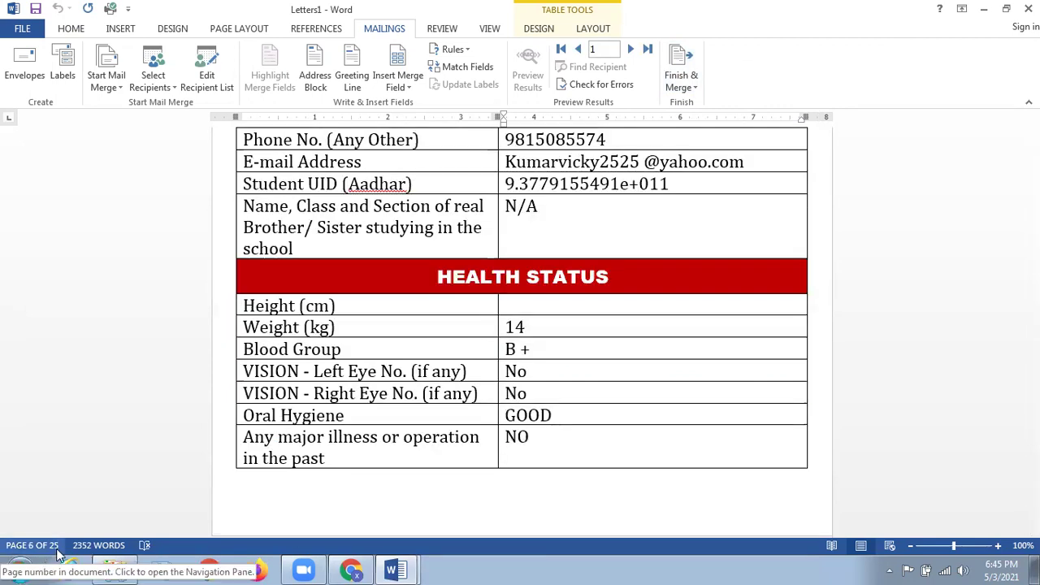
scroll(505, 358, down, 1)
scroll(509, 362, down, 15)
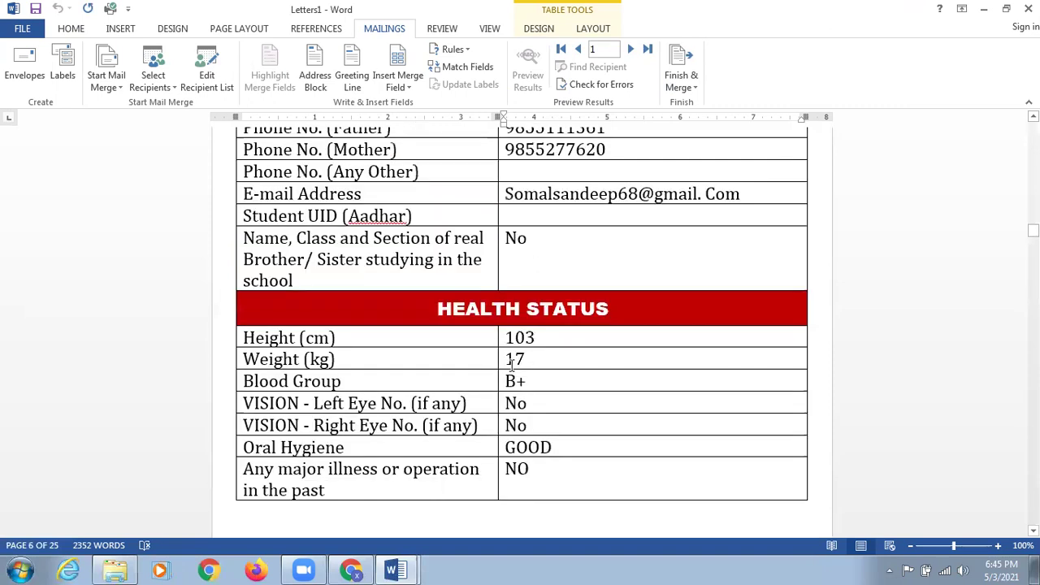
scroll(505, 382, down, 15)
scroll(489, 394, down, 13)
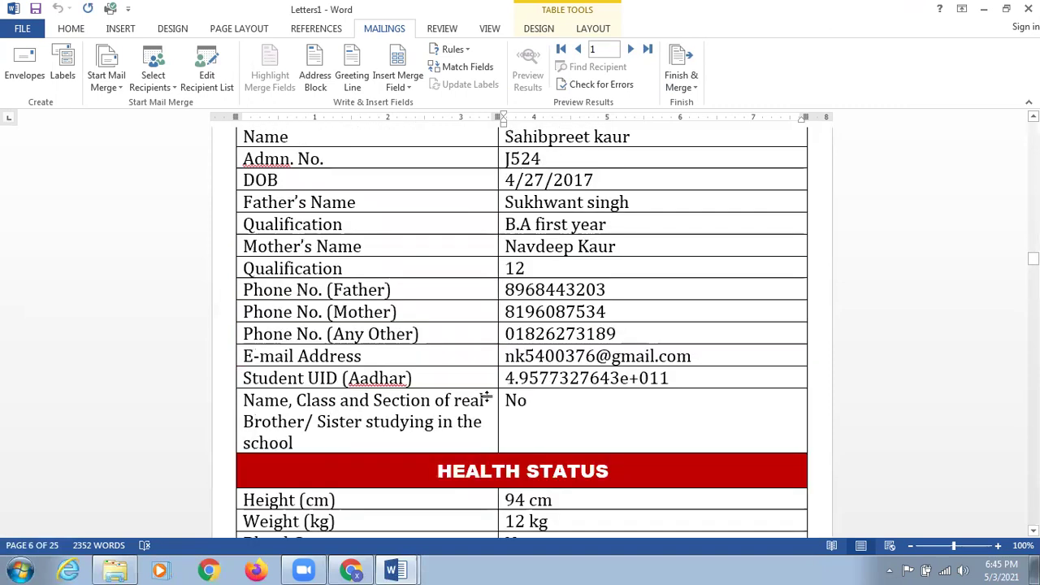
scroll(460, 404, down, 14)
scroll(455, 410, down, 14)
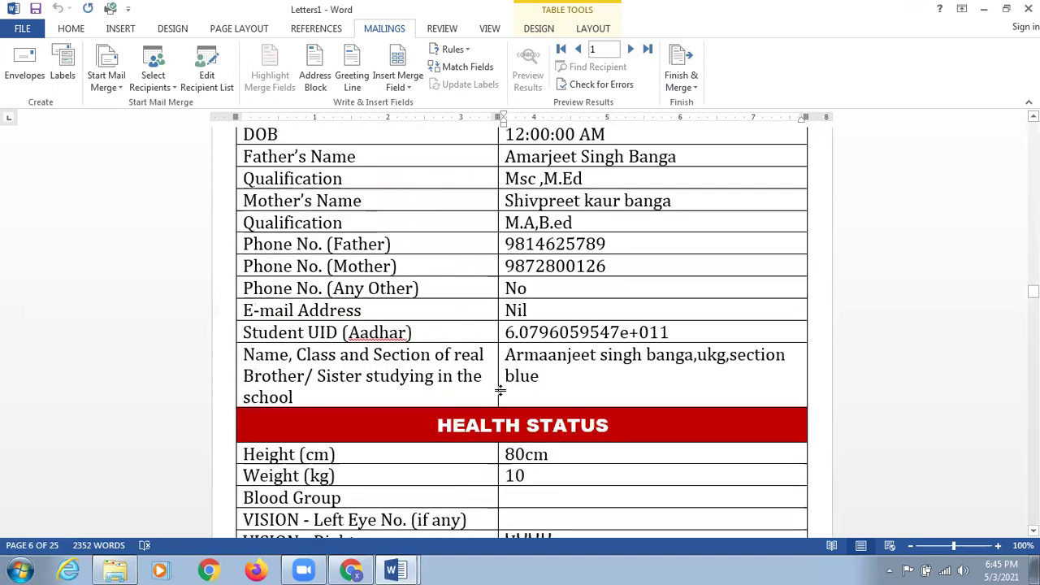
scroll(522, 331, down, 3)
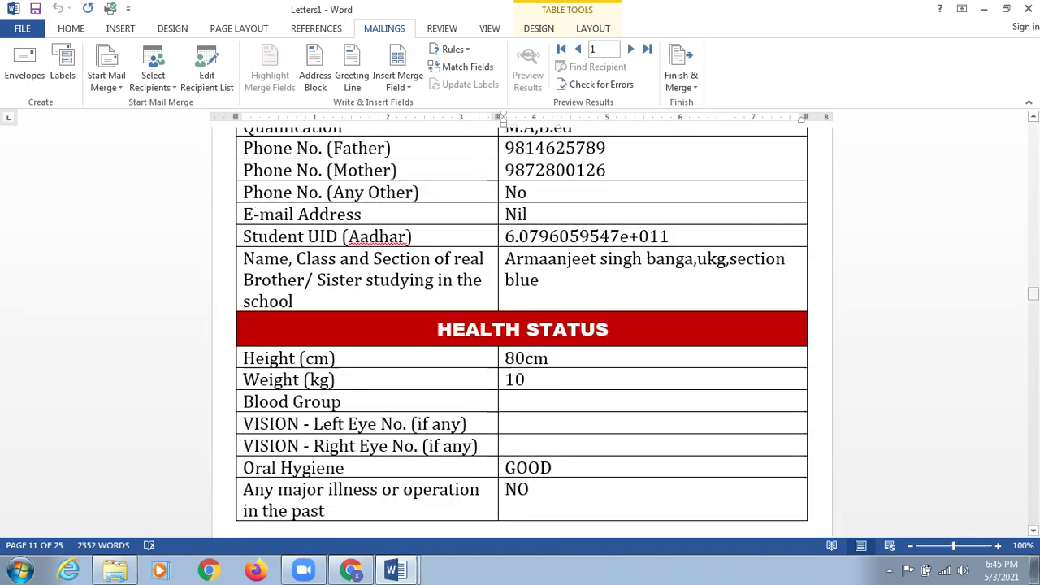
scroll(522, 325, down, 15)
scroll(522, 325, down, 12)
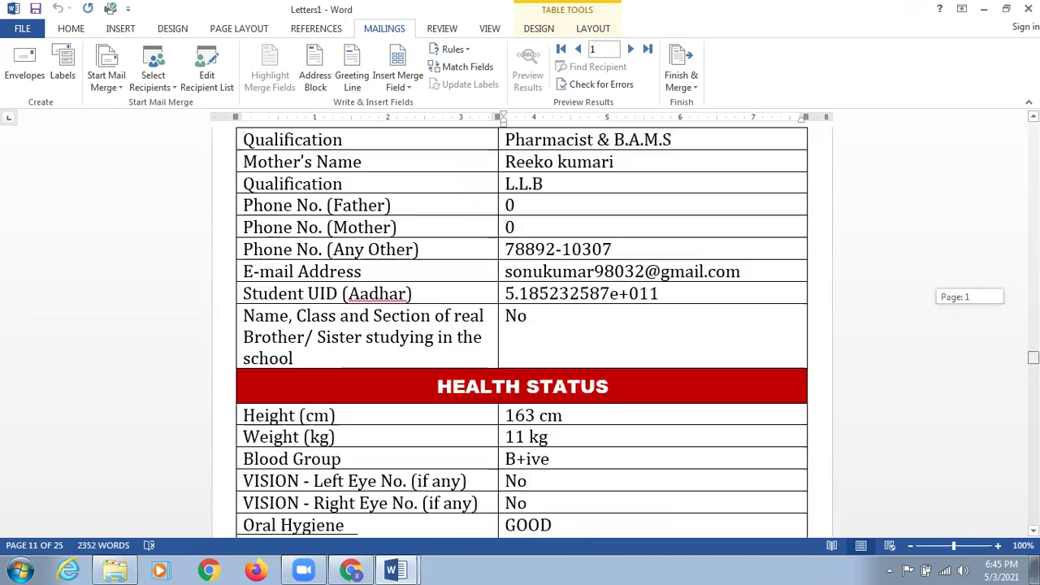
scroll(523, 325, down, 12)
scroll(764, 400, down, 12)
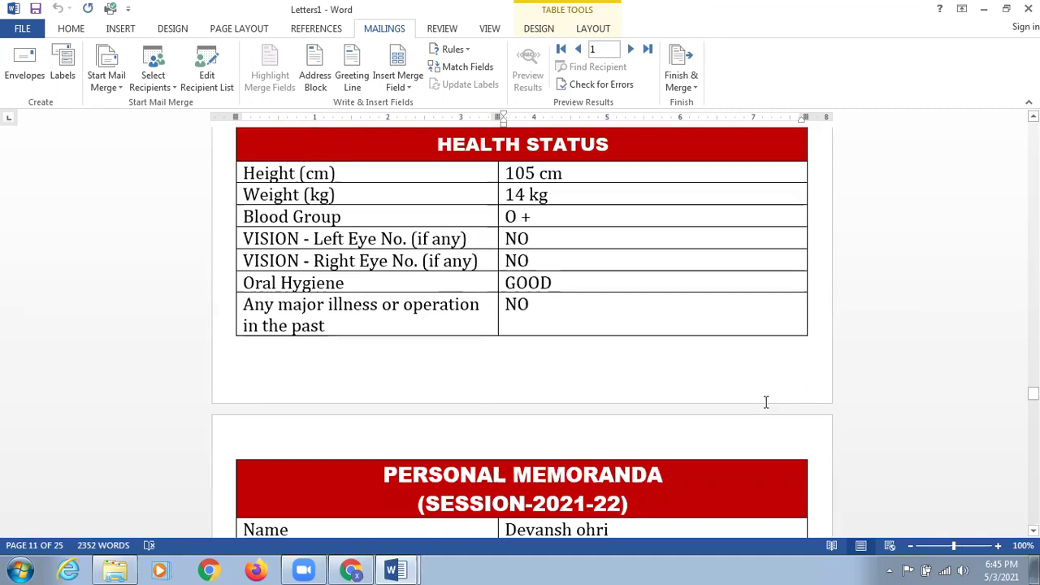
scroll(764, 400, down, 4)
scroll(764, 400, down, 5)
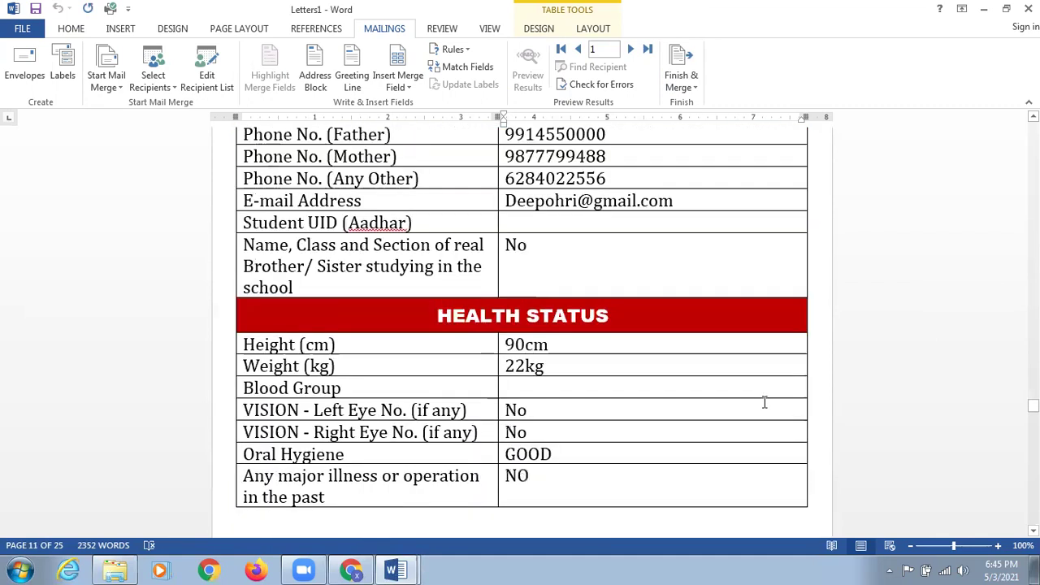
scroll(757, 404, down, 9)
scroll(757, 402, down, 4)
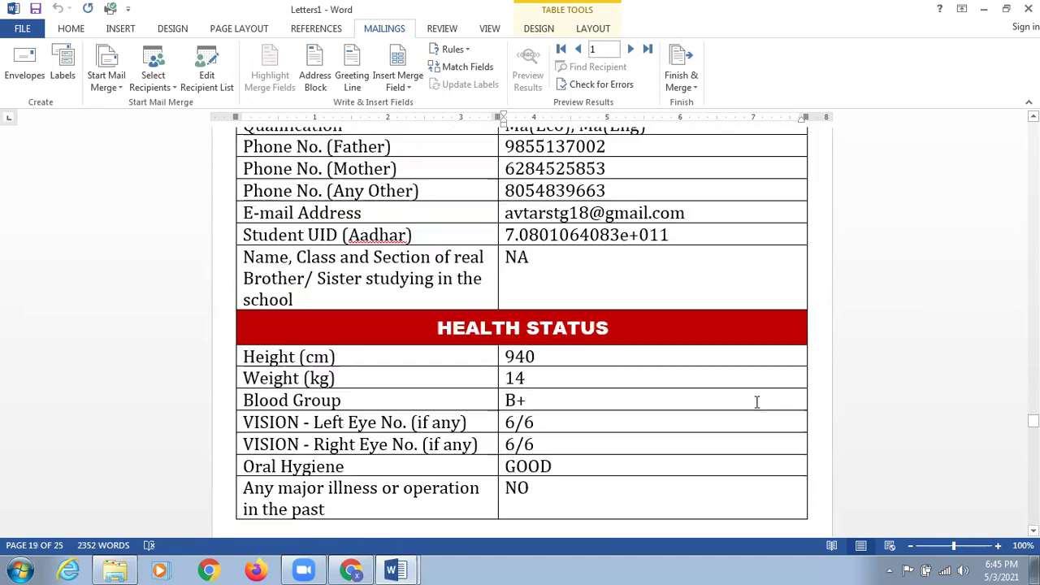
scroll(1014, 415, down, 9)
drag(1032, 429, 1033, 224)
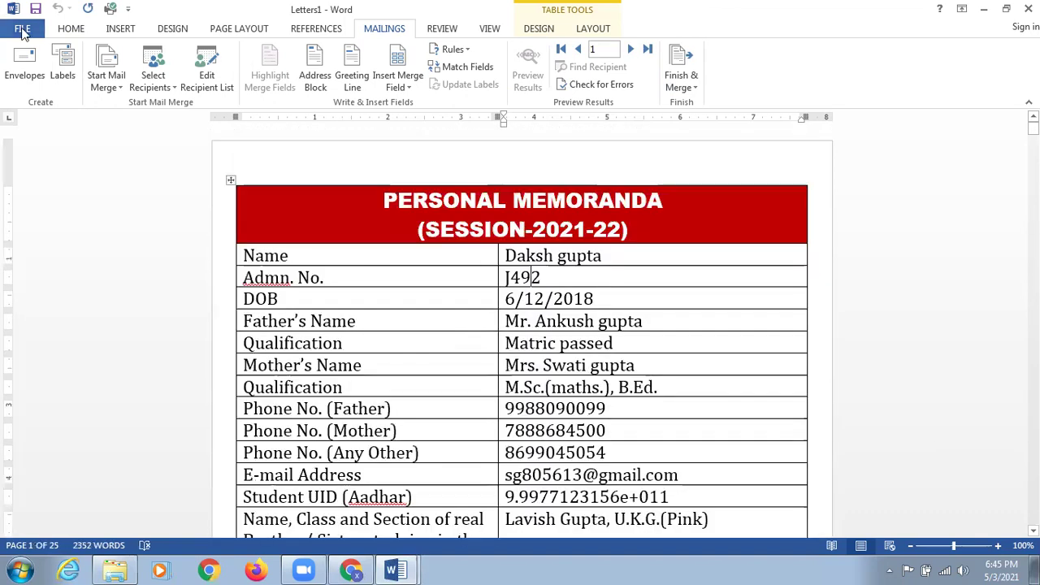
Save the merged document to the Desktop as a Word document named PERSONAL MEMORANDA FINAL
click(21, 30)
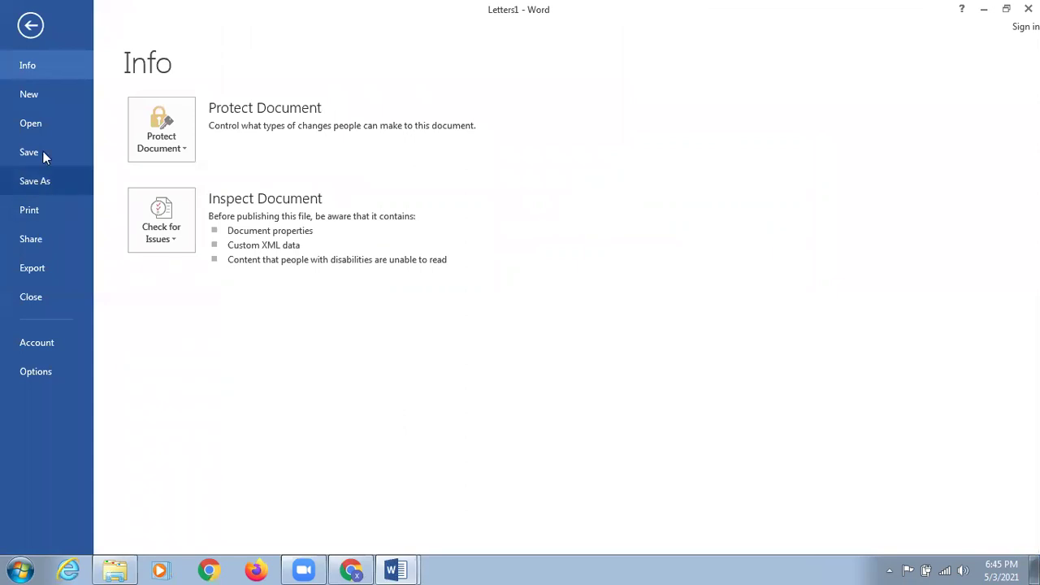
key(Escape)
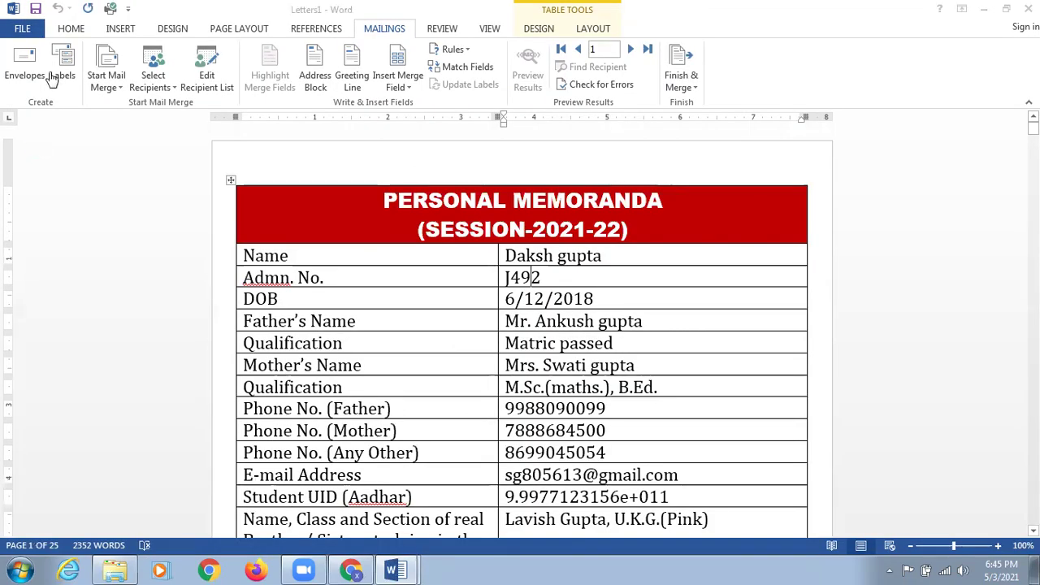
key(F12)
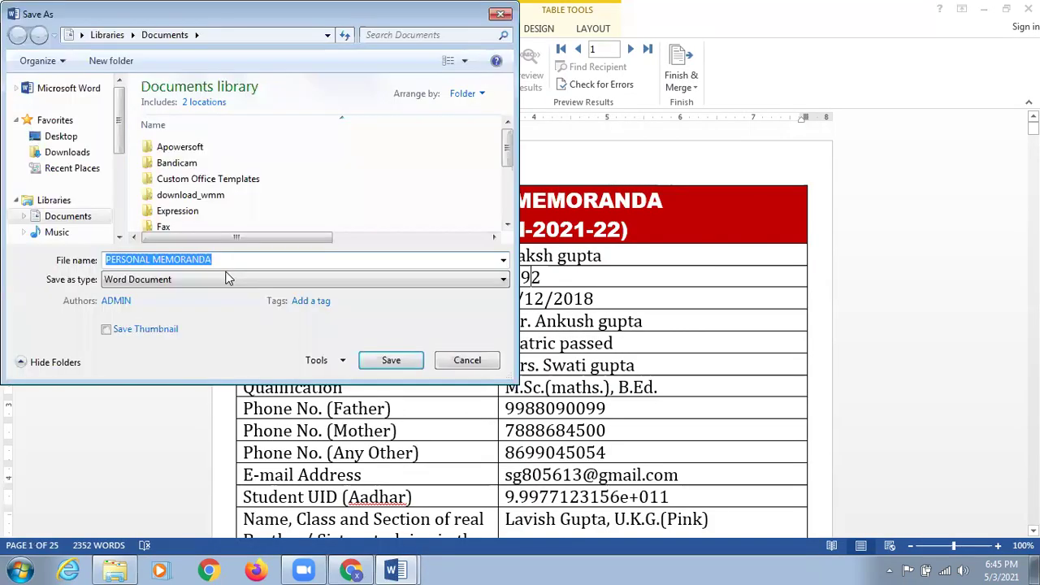
click(62, 137)
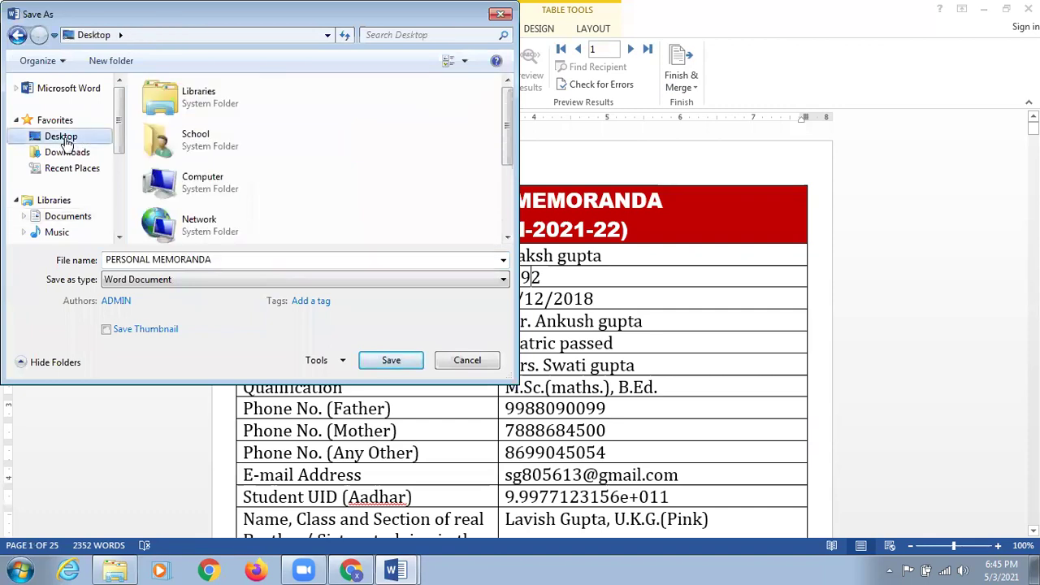
click(246, 257)
click(246, 257)
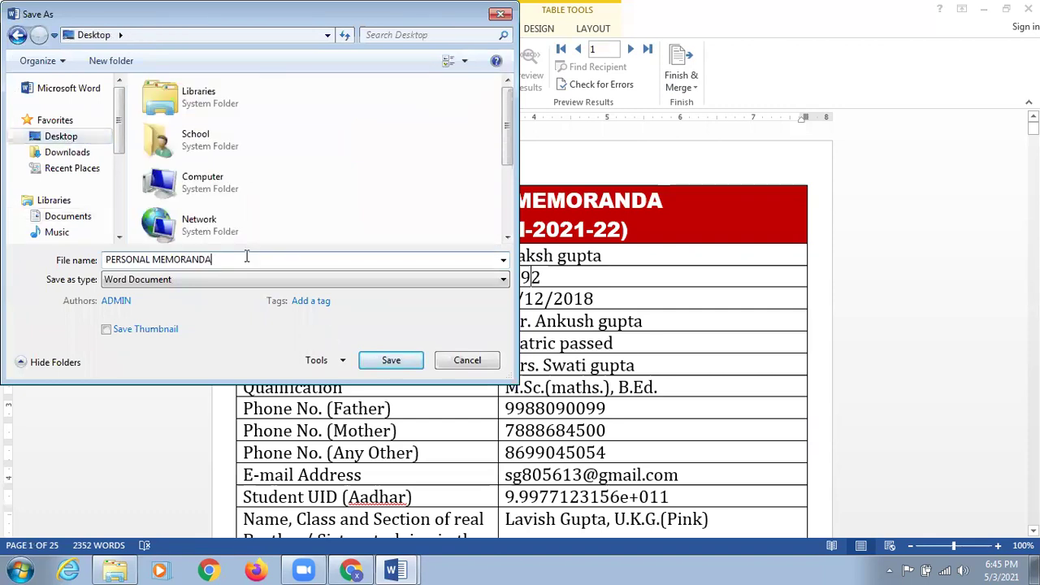
text(Final)
double_click(217, 260)
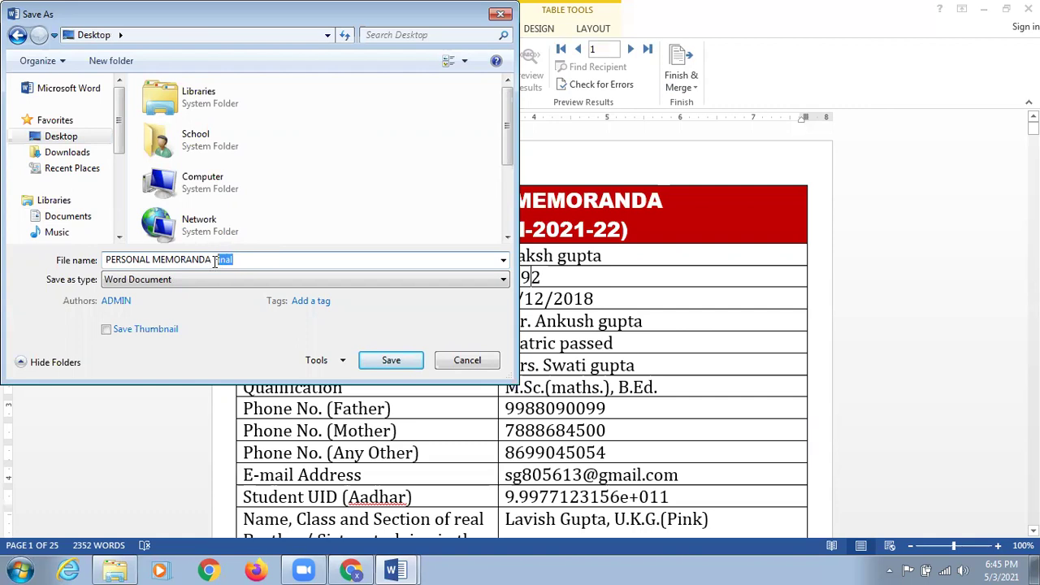
text(FINAL)
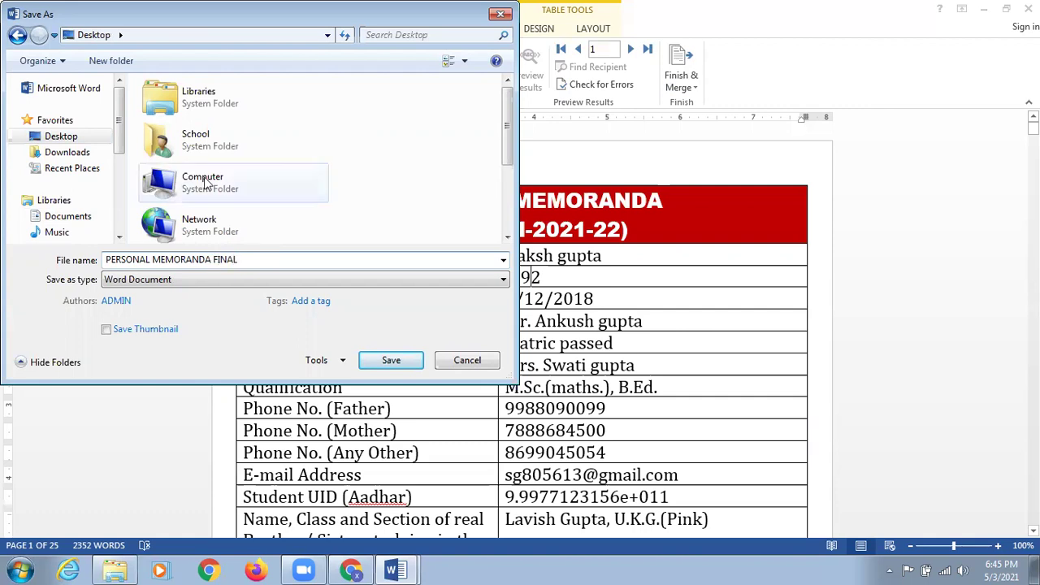
click(383, 365)
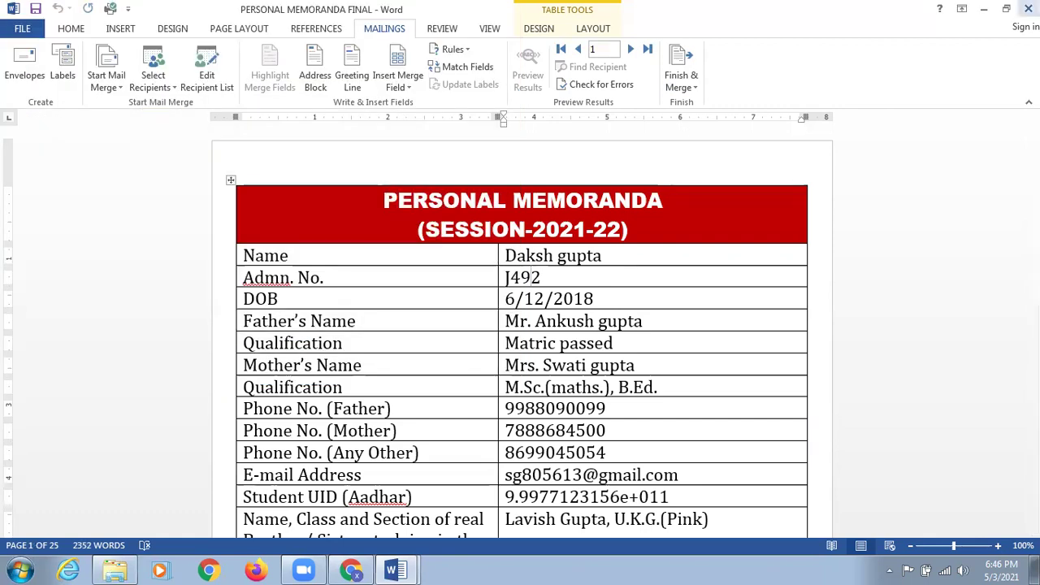
Close the merged document and the Personal memoranda Template, saving the template's changes
click(1028, 8)
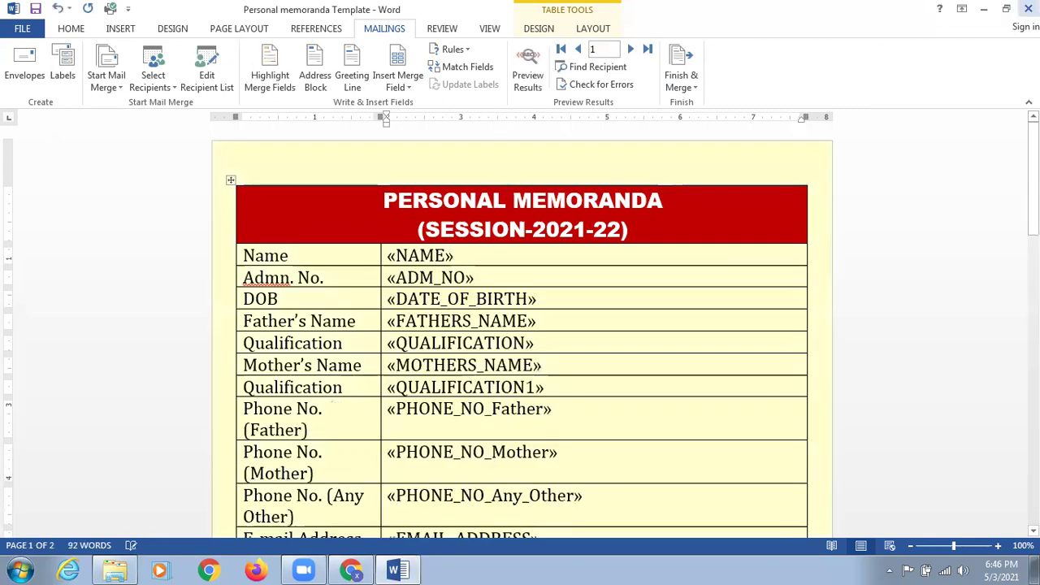
click(1028, 8)
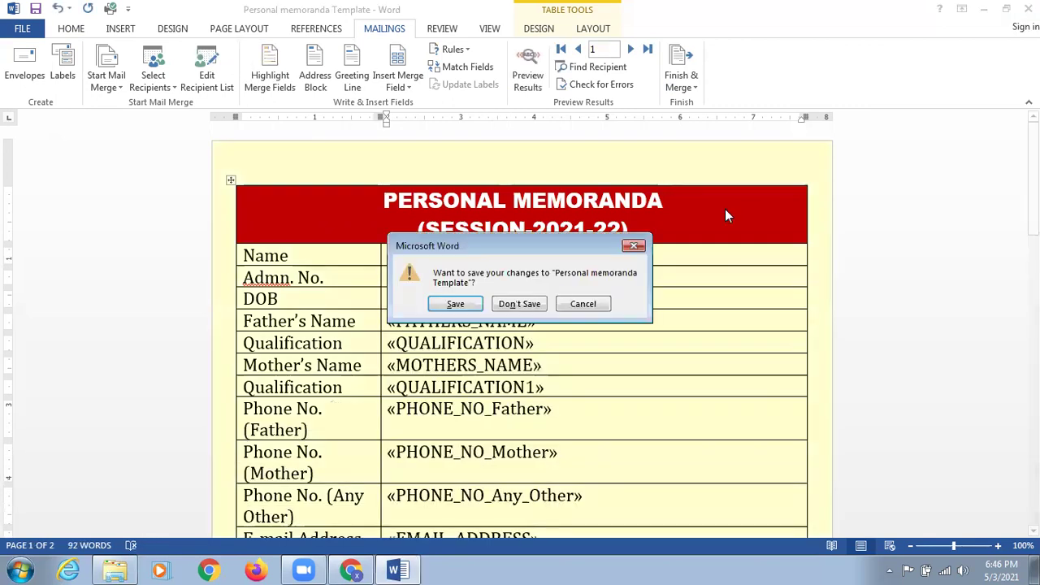
click(456, 304)
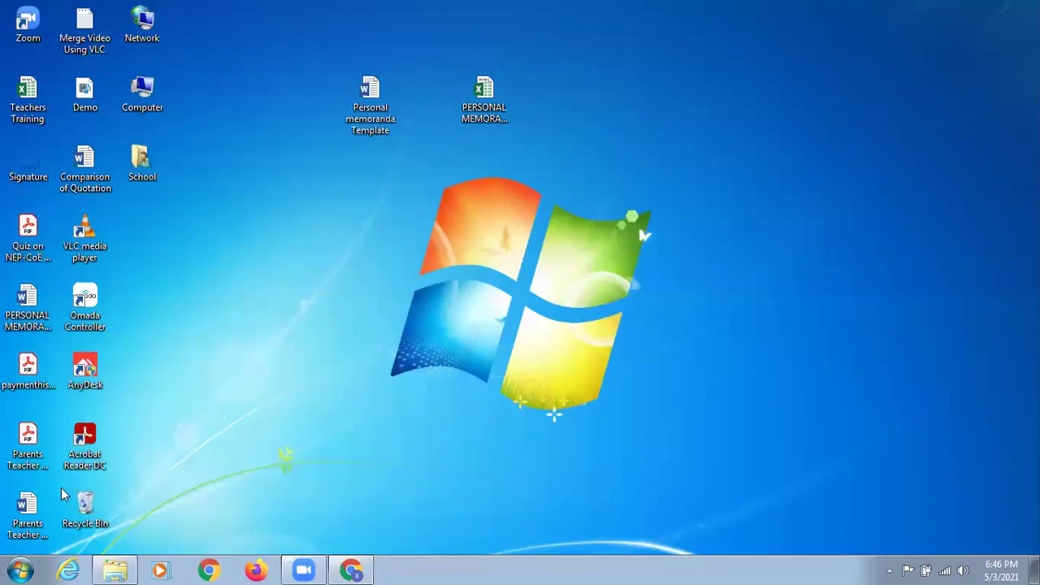
Move the PERSONAL MEMORANDA FINAL file on the desktop next to the PERSONAL MEMORANDA (Responses) workbook
click(85, 185)
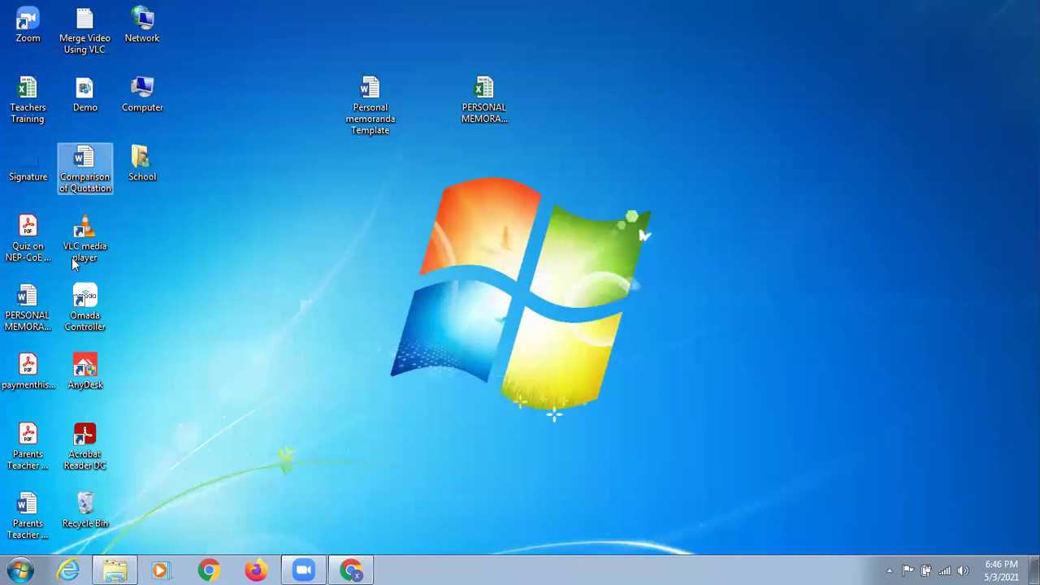
click(32, 305)
drag(31, 302, 600, 107)
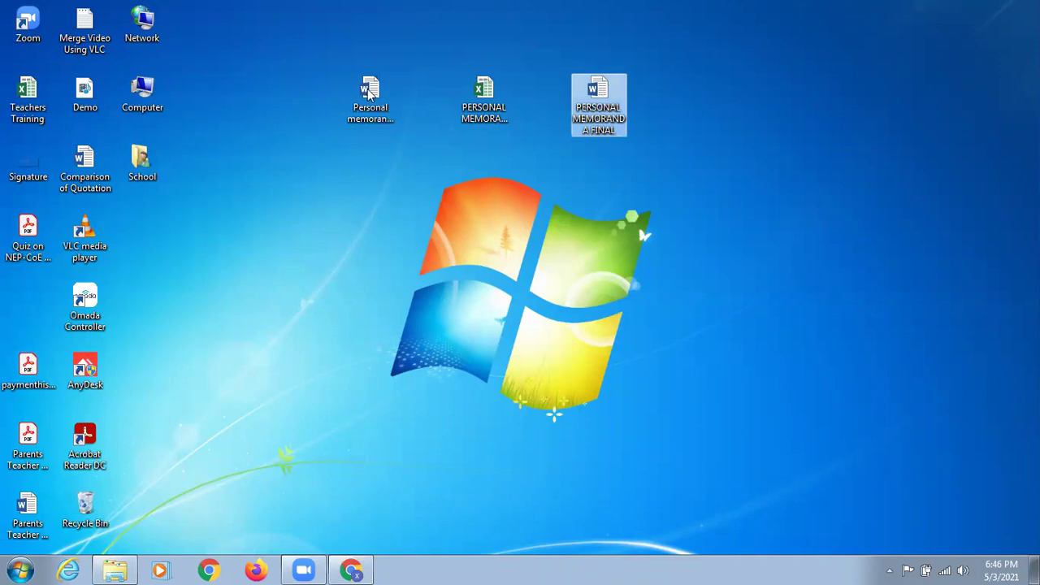
Check the three related desktop files in turn: Personal memoranda Template, PERSONAL MEMORANDA (Responses) and PERSONAL MEMORANDA FINAL
drag(305, 55, 414, 134)
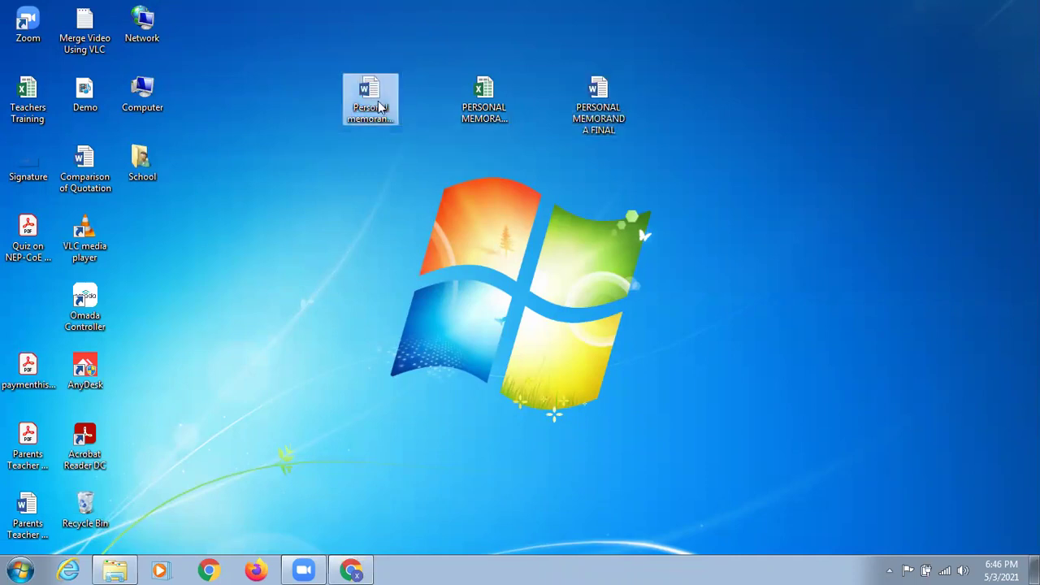
click(379, 106)
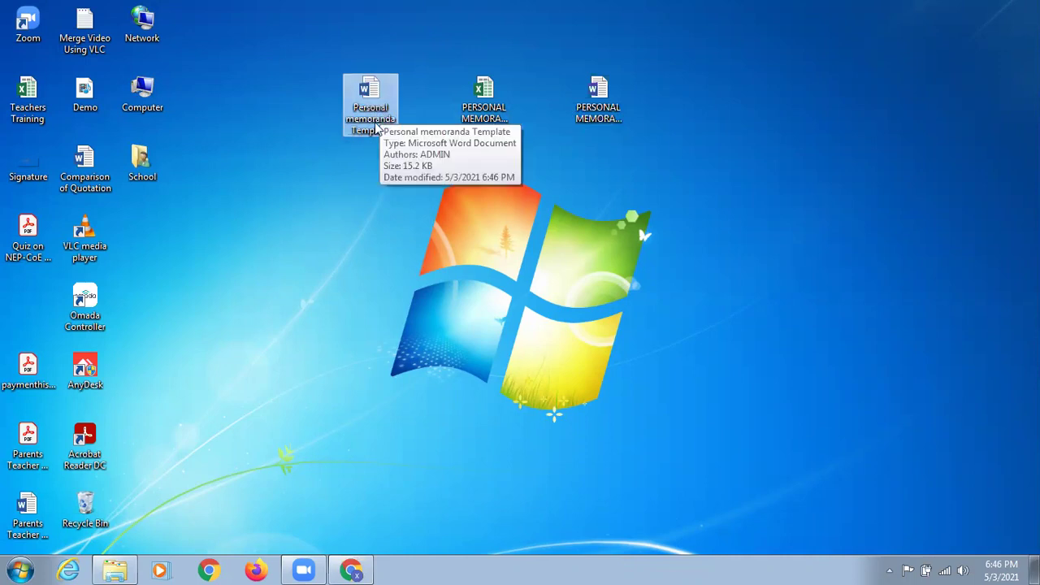
click(487, 110)
drag(447, 59, 522, 159)
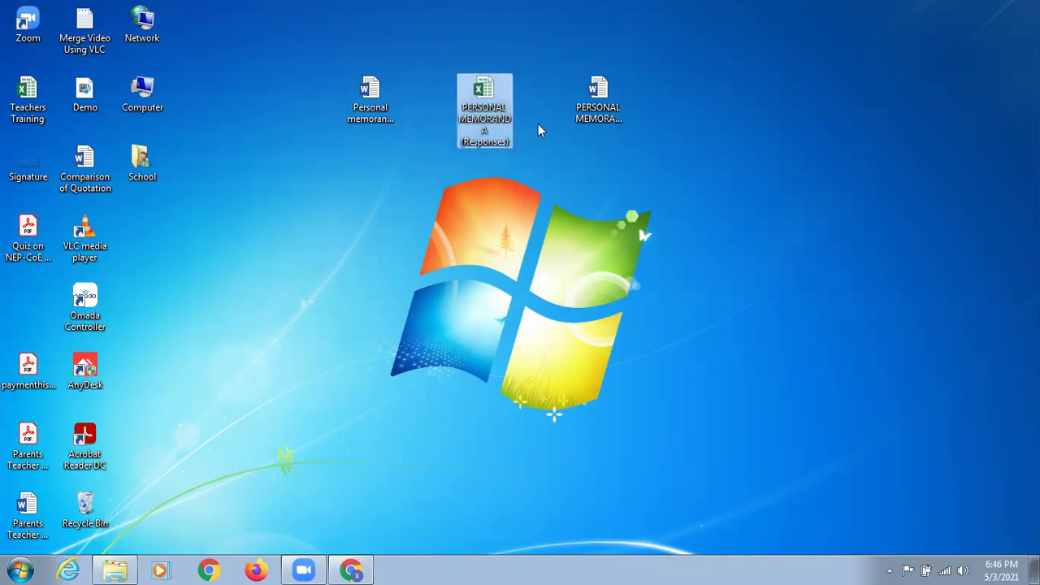
ctrl+click(579, 107)
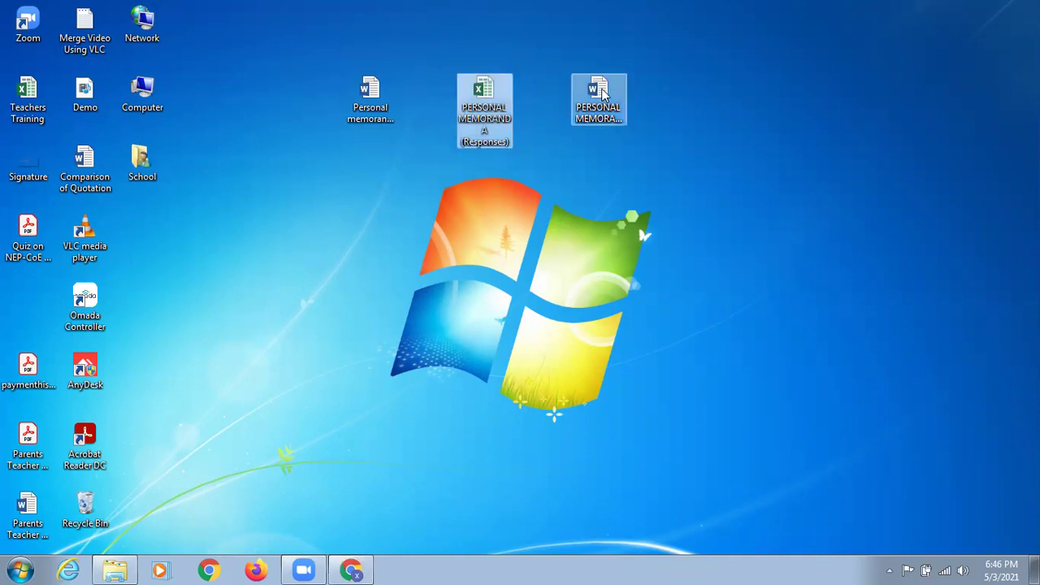
click(601, 95)
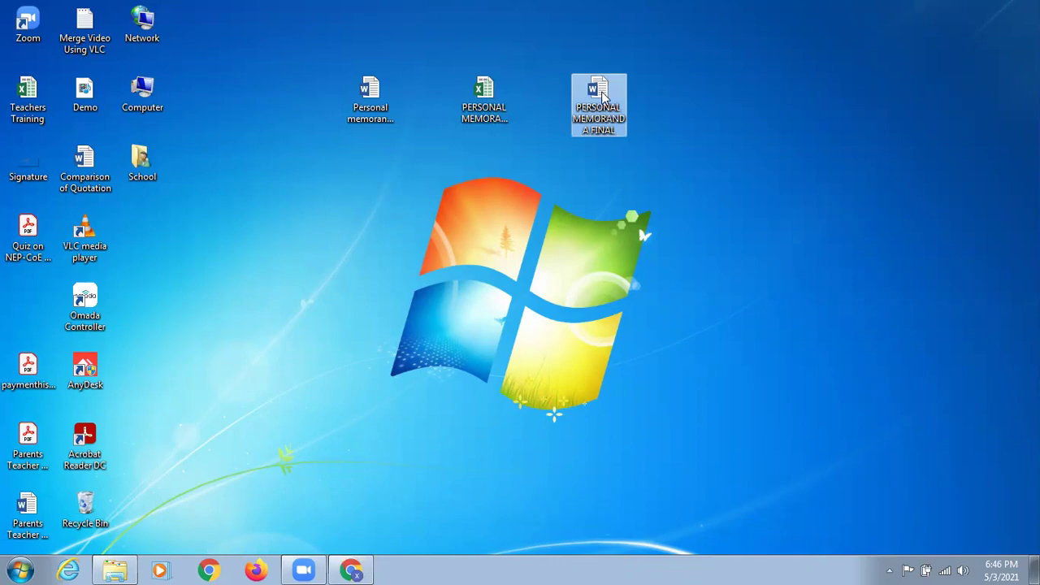
Open PERSONAL MEMORANDA FINAL from the desktop, allowing its data query to run, and review the merged student memoranda through to the last page
double_click(602, 95)
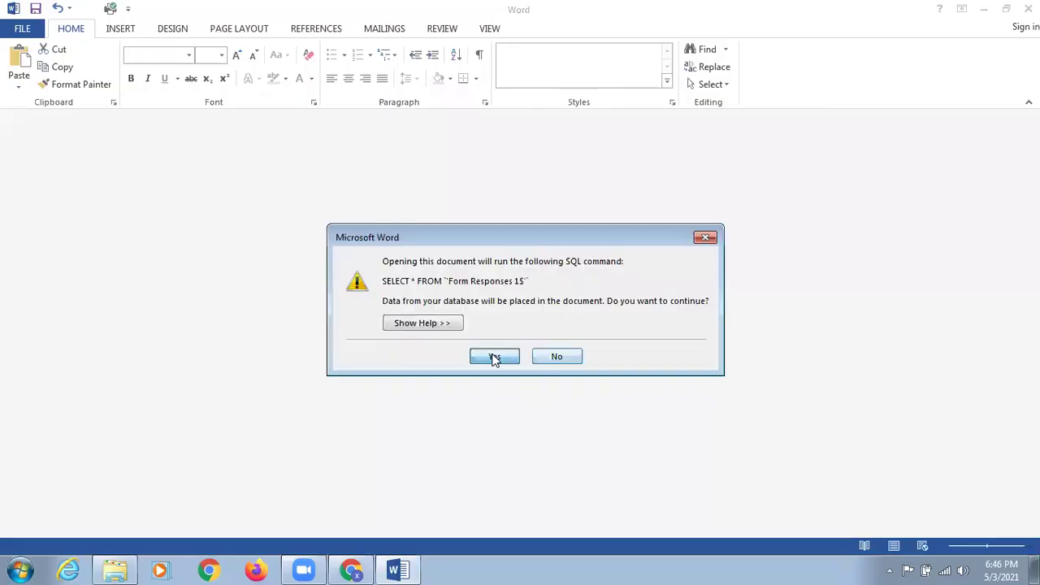
click(494, 356)
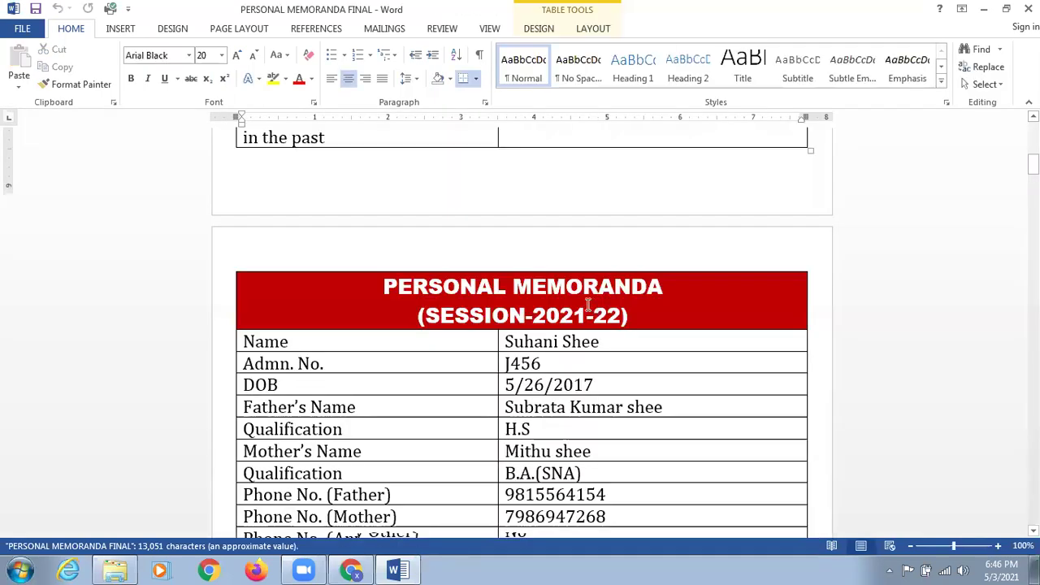
scroll(582, 305, down, 6)
scroll(573, 300, down, 10)
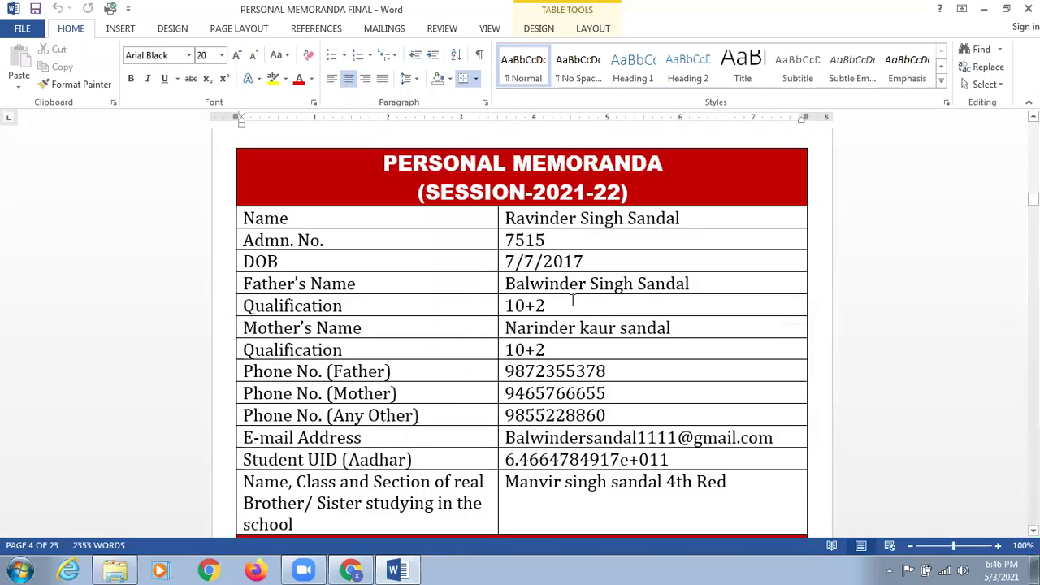
scroll(572, 300, down, 10)
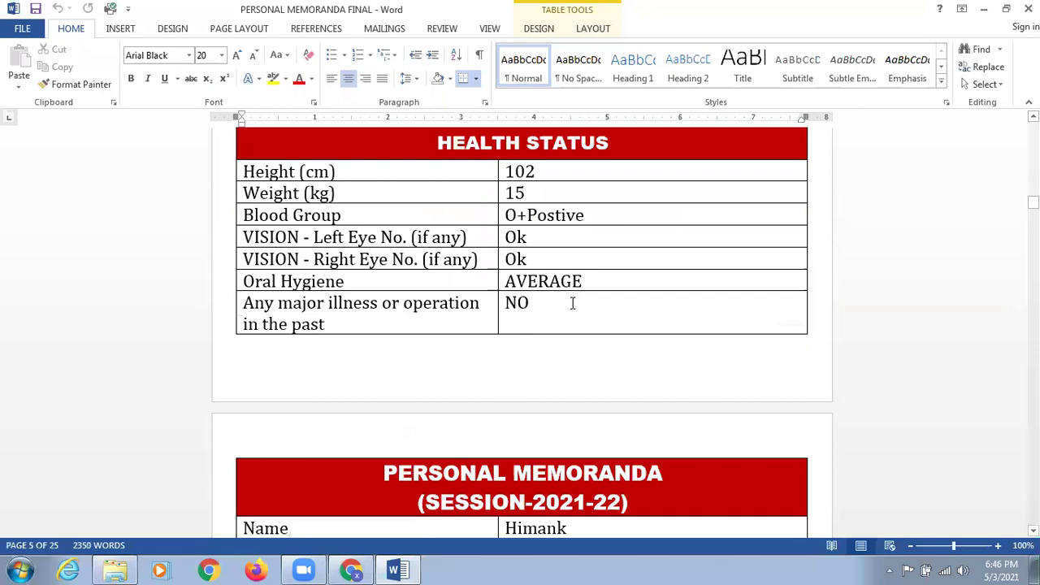
scroll(572, 303, down, 20)
scroll(553, 285, down, 5)
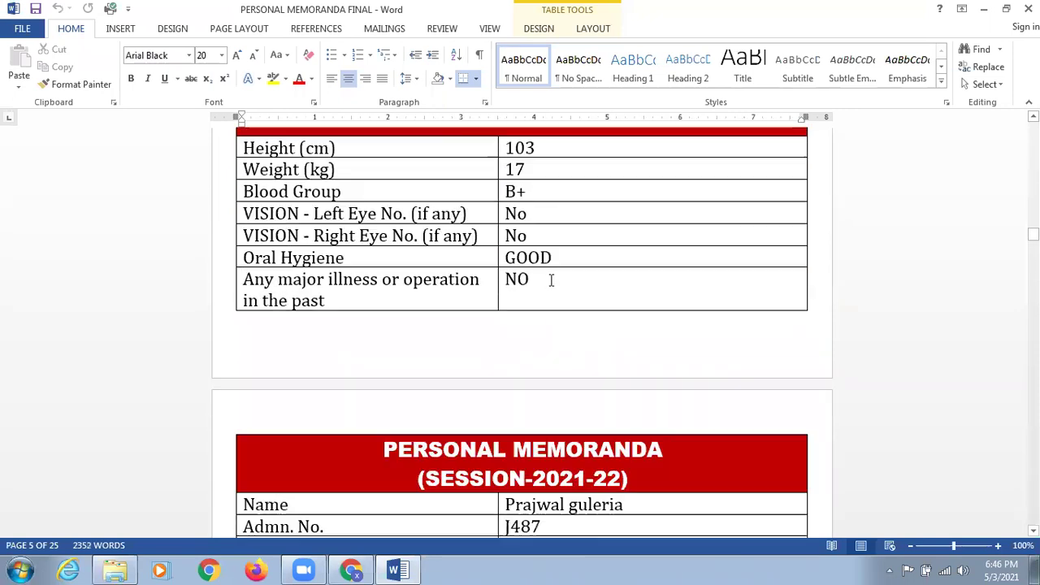
click(550, 279)
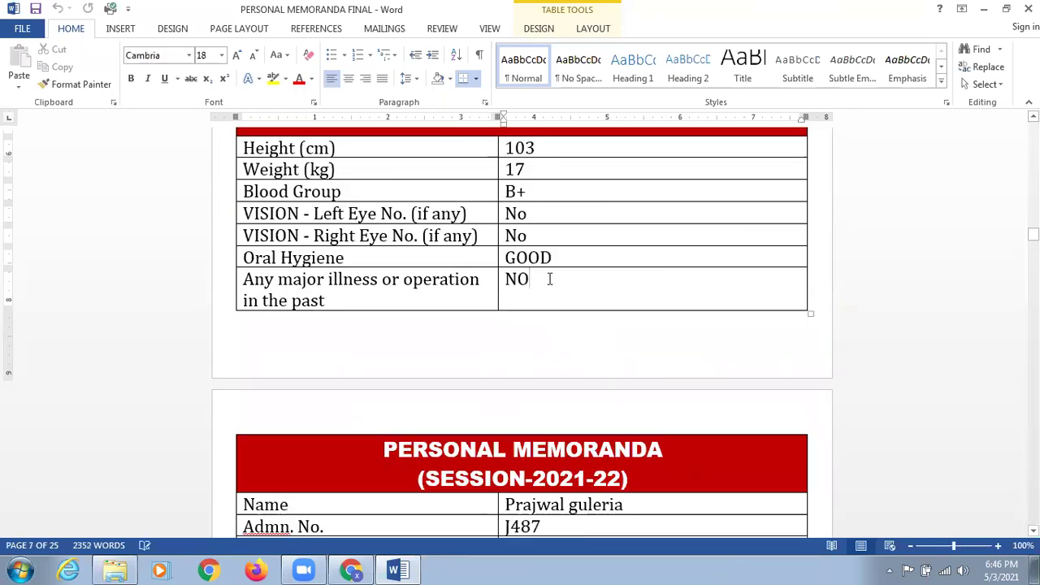
scroll(522, 331, up, 4)
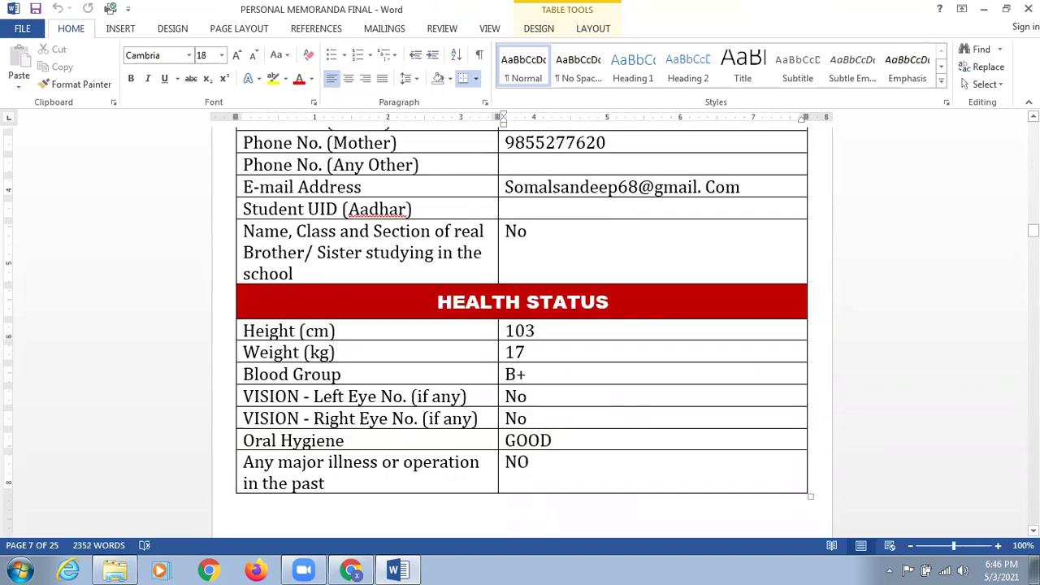
scroll(523, 332, down, 7)
scroll(523, 331, down, 15)
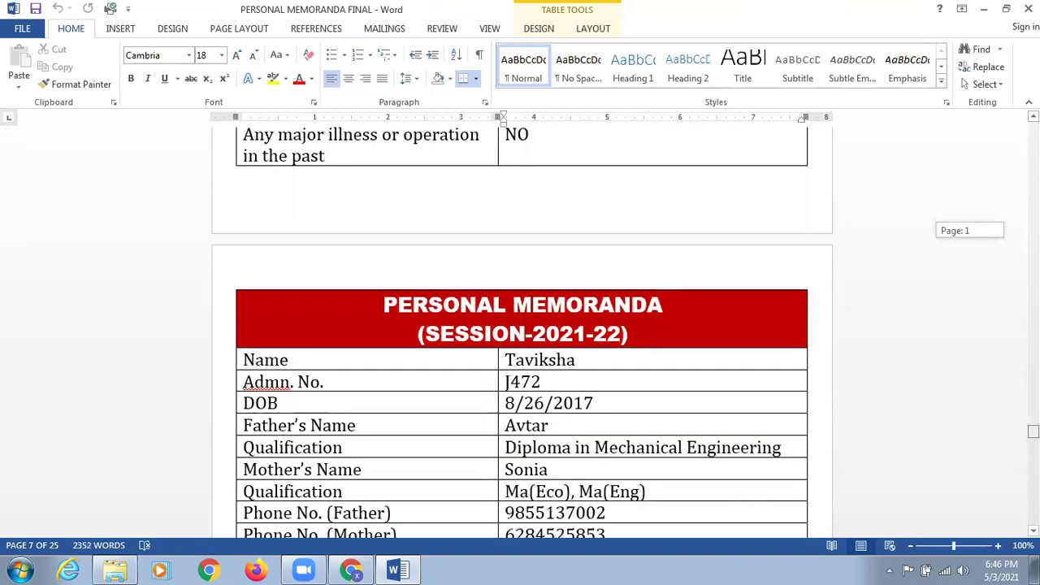
scroll(523, 332, down, 7)
scroll(523, 331, down, 5)
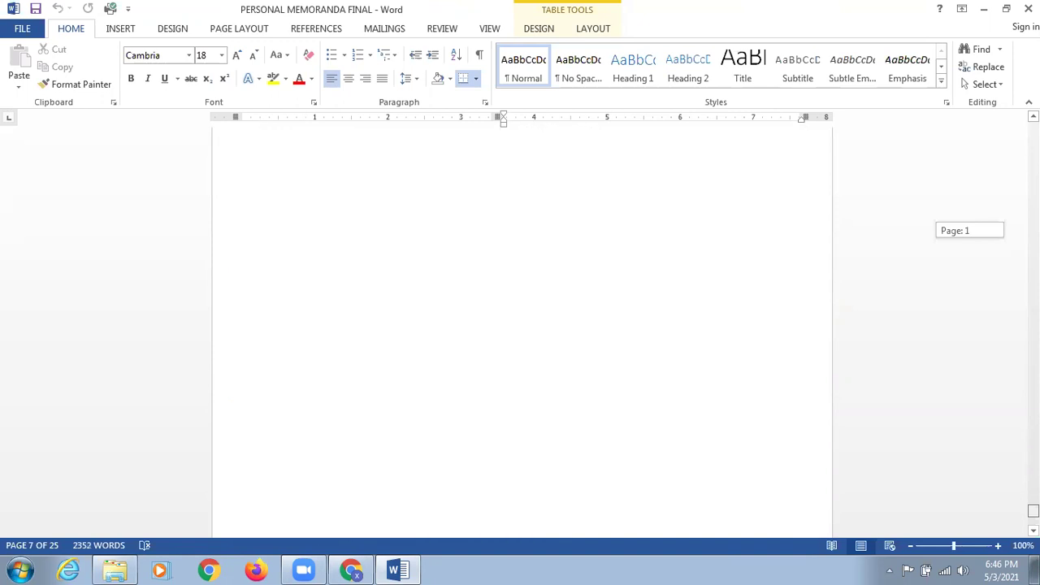
scroll(529, 360, down, 3)
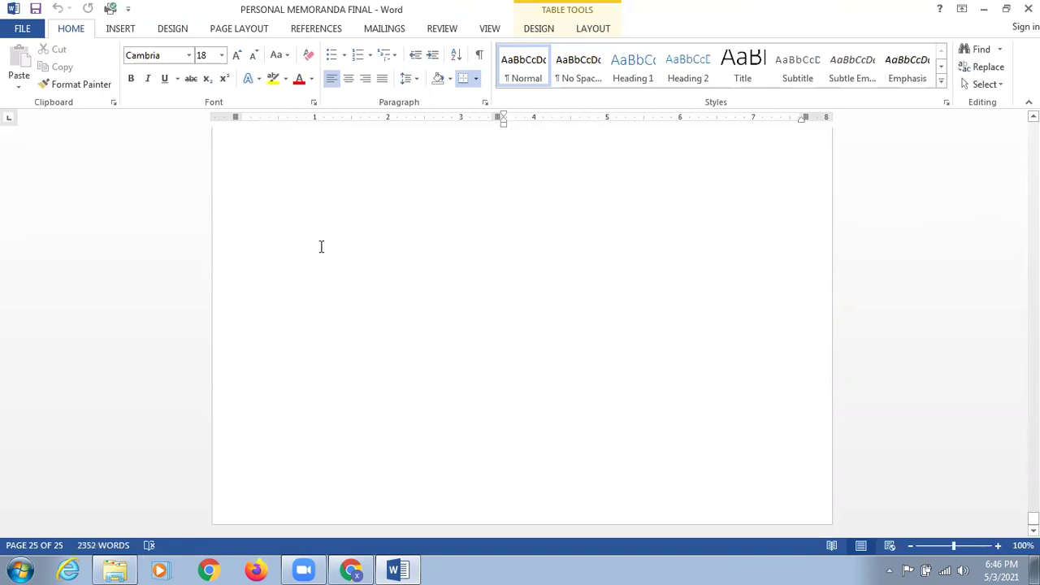
Set the text format on the blank last page to Arial Black at size 110
click(369, 235)
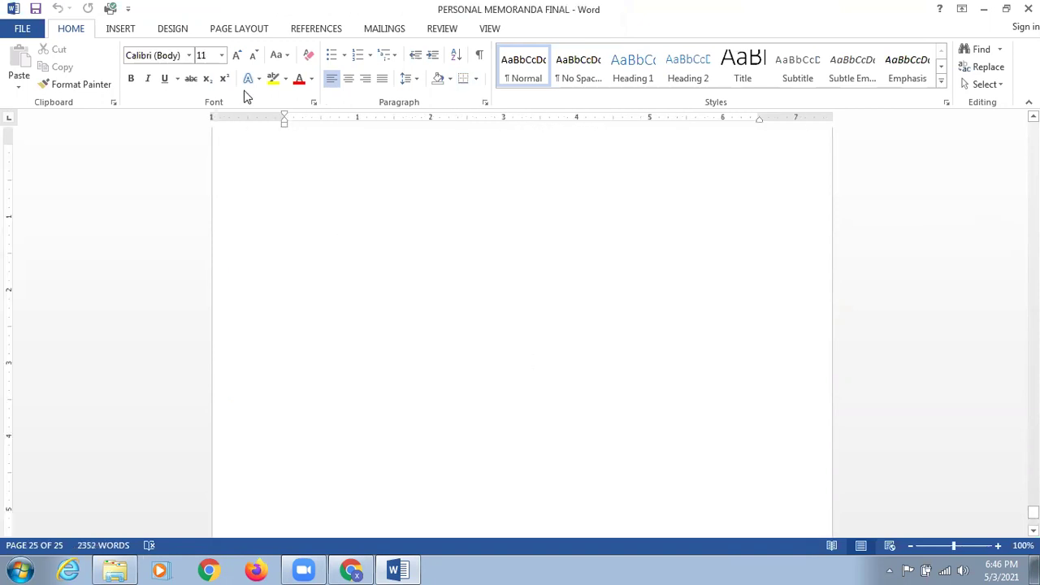
click(190, 56)
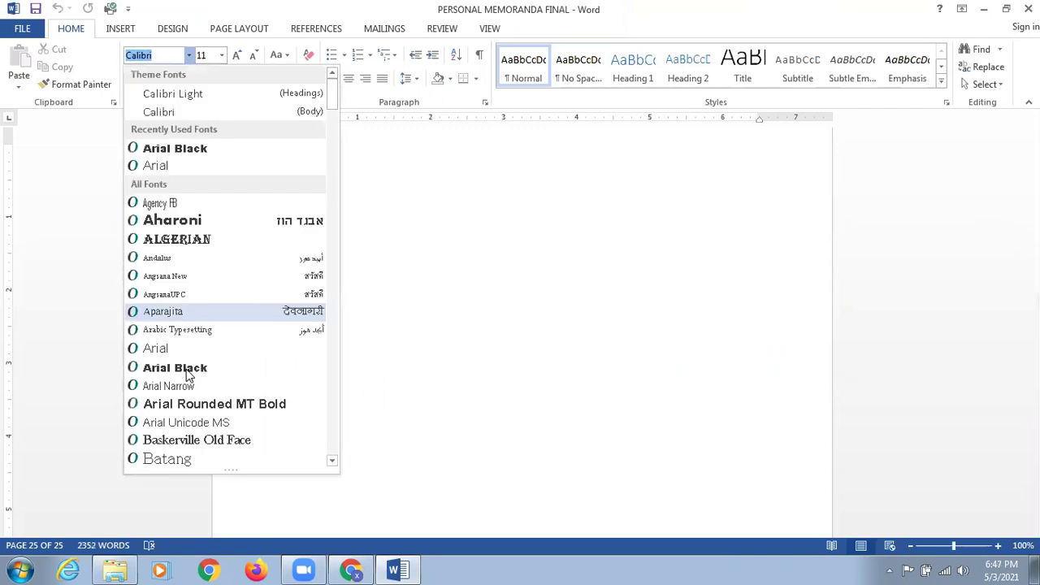
click(184, 373)
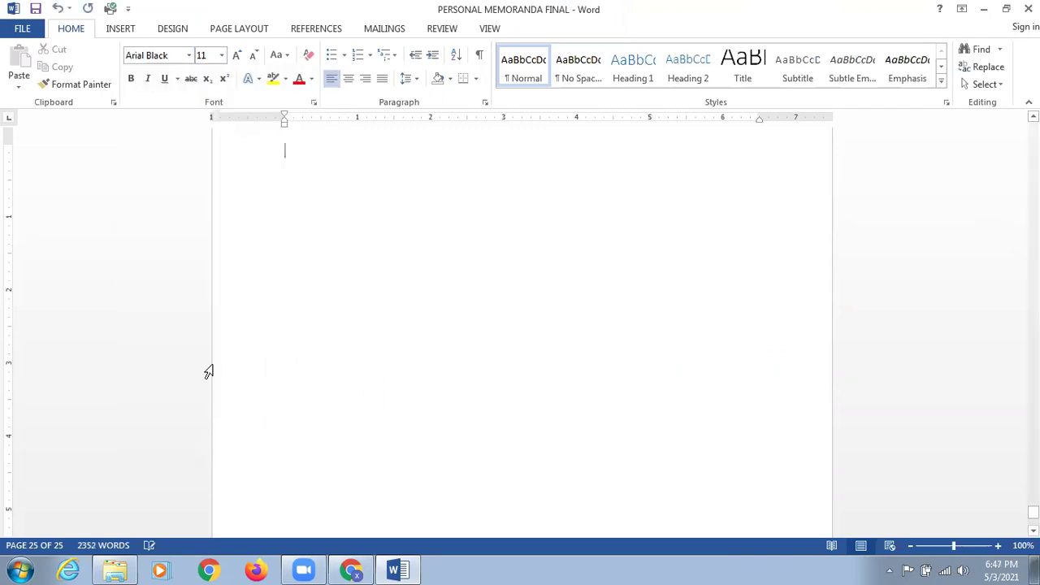
triple_click(237, 60)
triple_click(237, 60)
triple_click(237, 59)
click(236, 60)
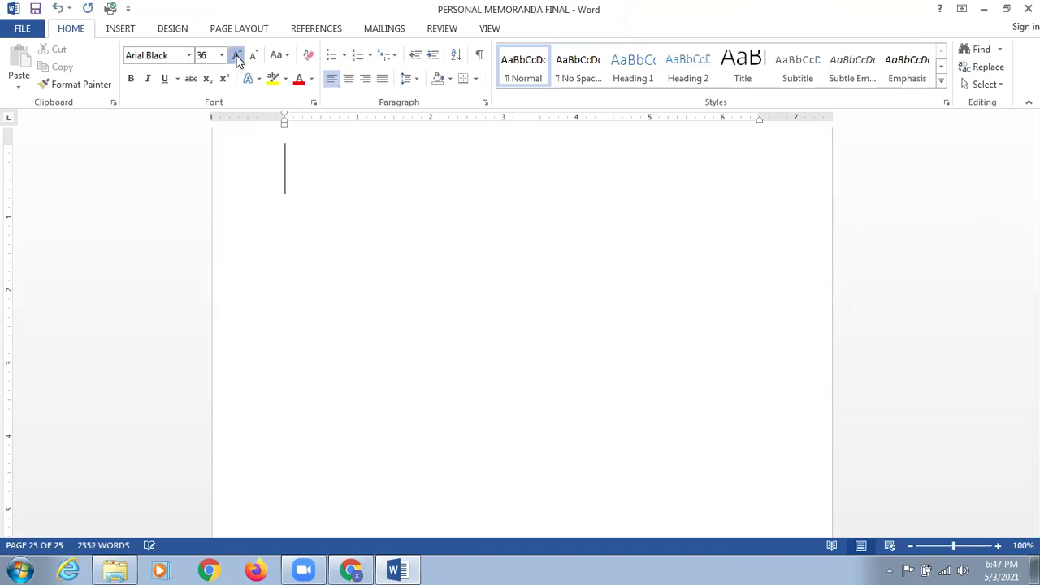
triple_click(237, 60)
double_click(236, 59)
click(236, 59)
Write "Thanks" on the blank last page and colour the word red
text(Th)
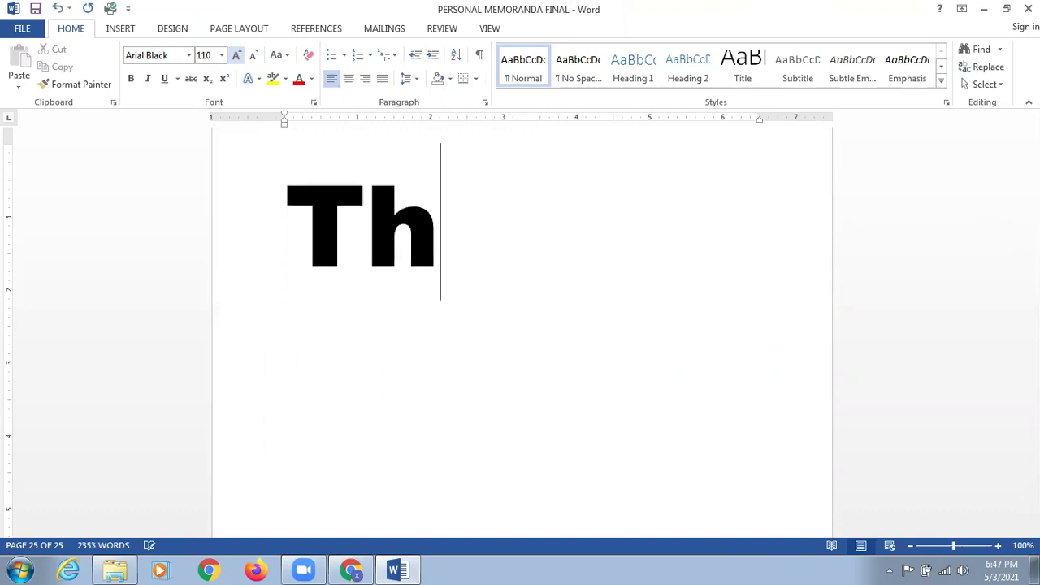
text(anks)
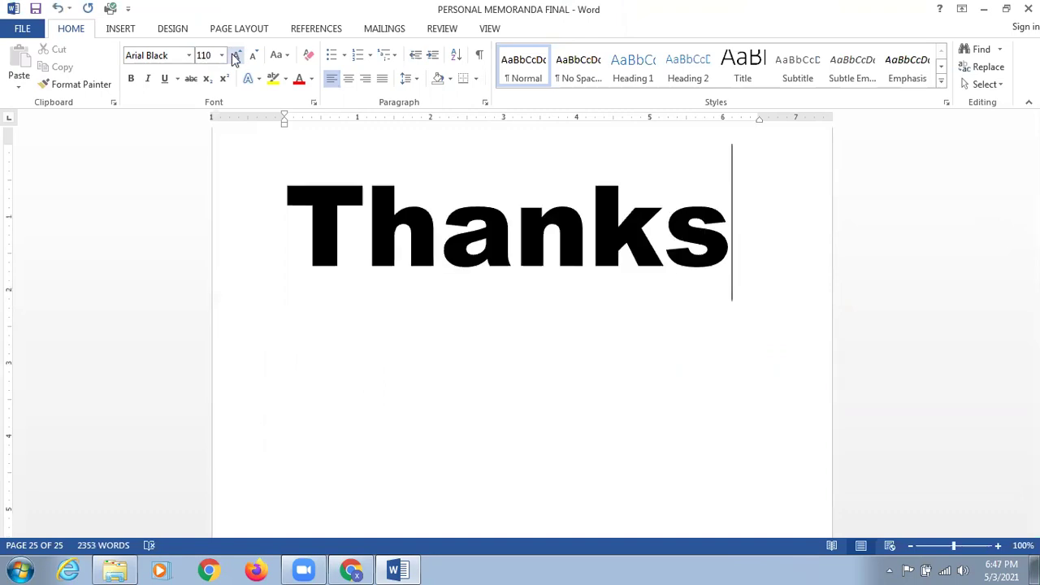
triple_click(294, 138)
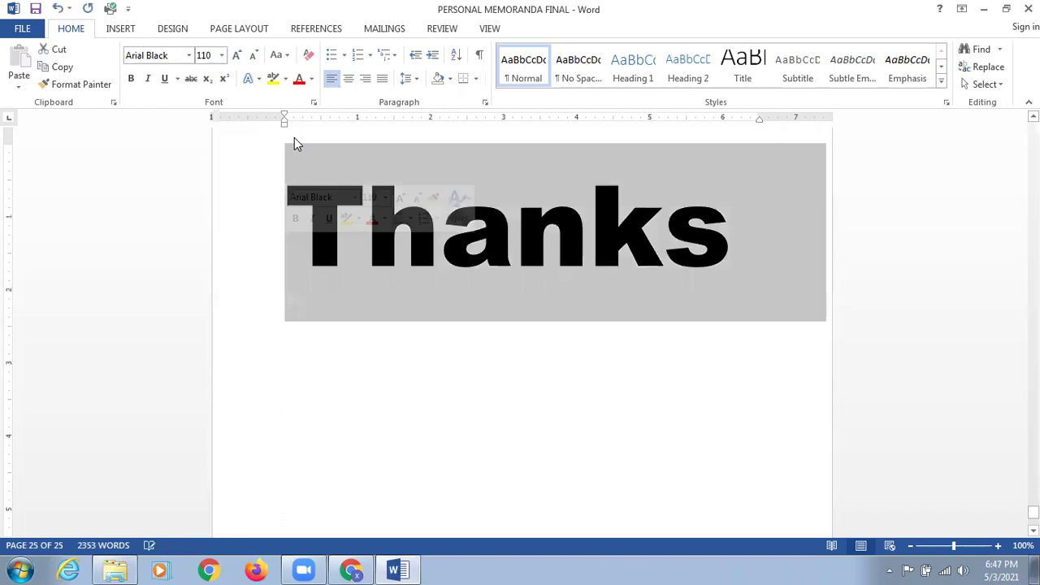
click(299, 82)
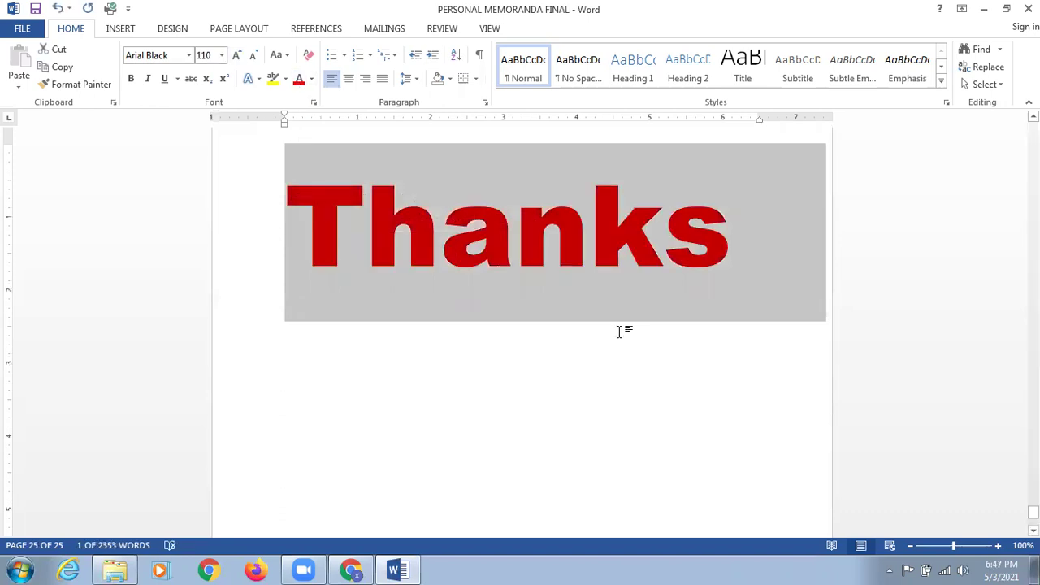